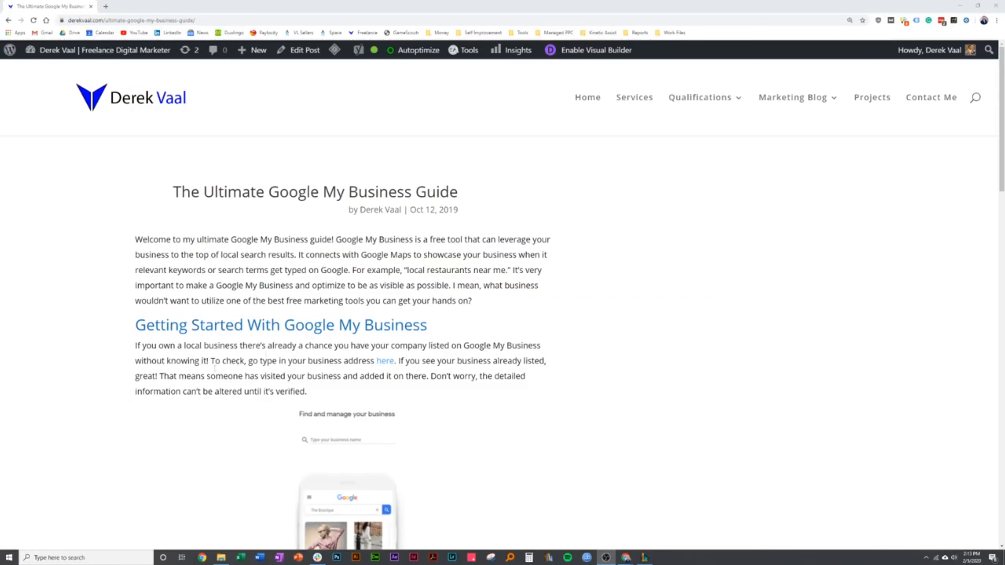
Search Google for "local restaurants near me" in a separate tab and look over the results page
click(105, 6)
text(local restaurants)
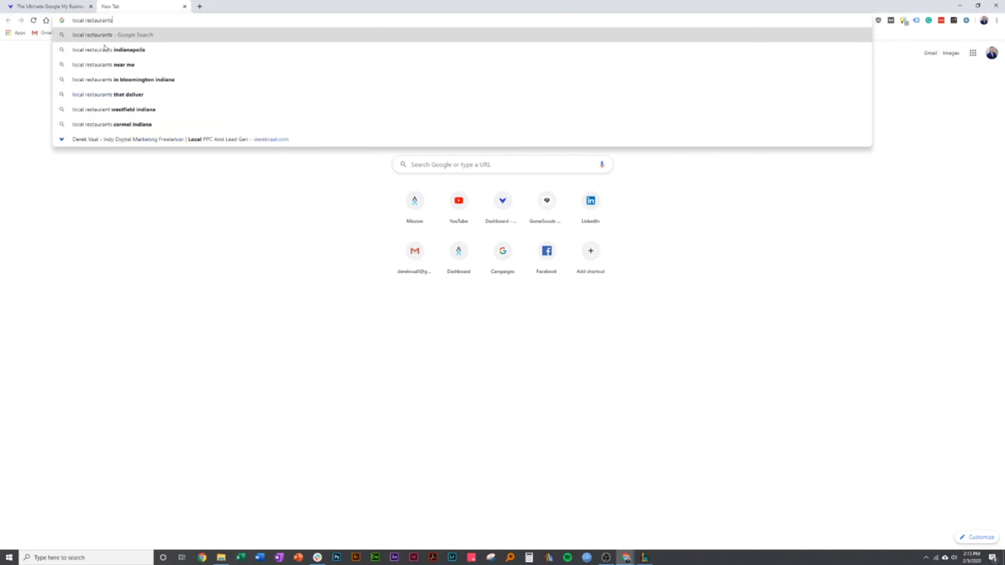
text( near me)
key(Return)
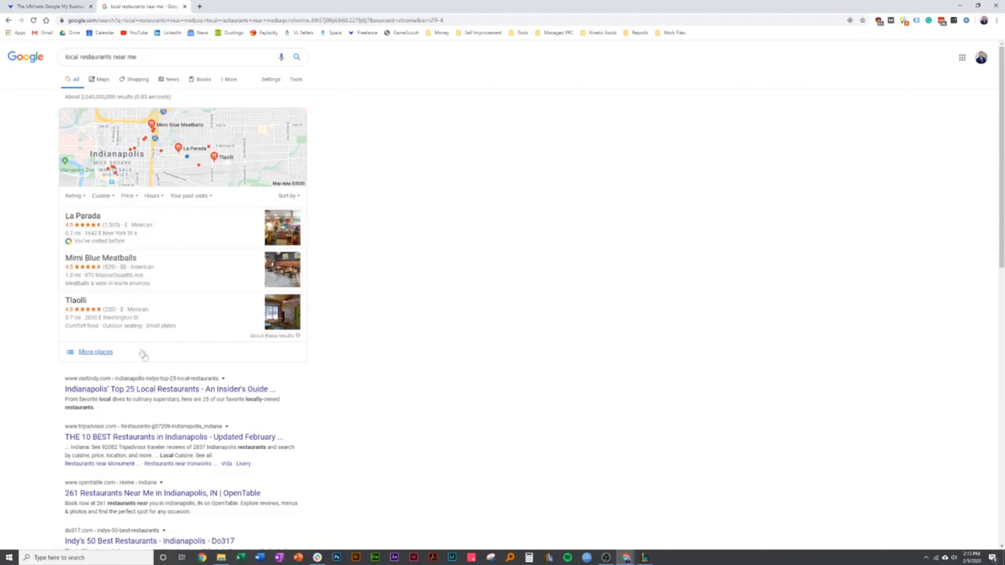
scroll(65, 359, down, 3)
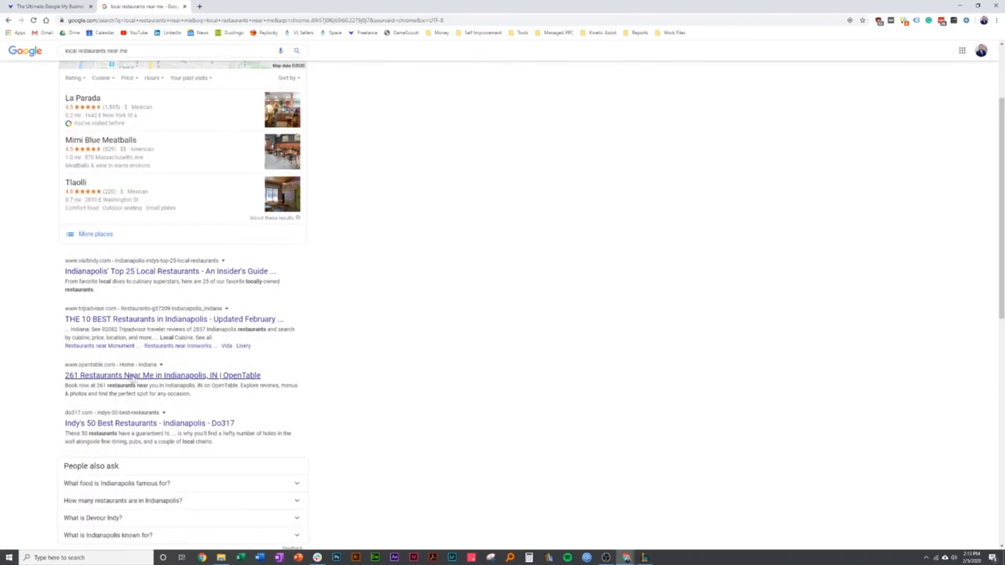
scroll(123, 419, up, 3)
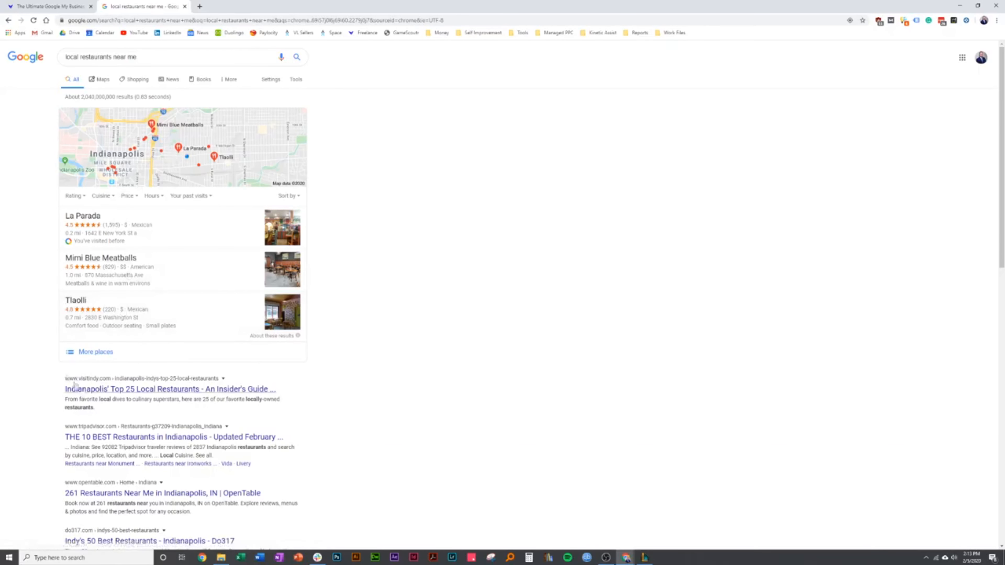
Browse the expanded list of local restaurants beside the map, and return to the main search results
click(93, 354)
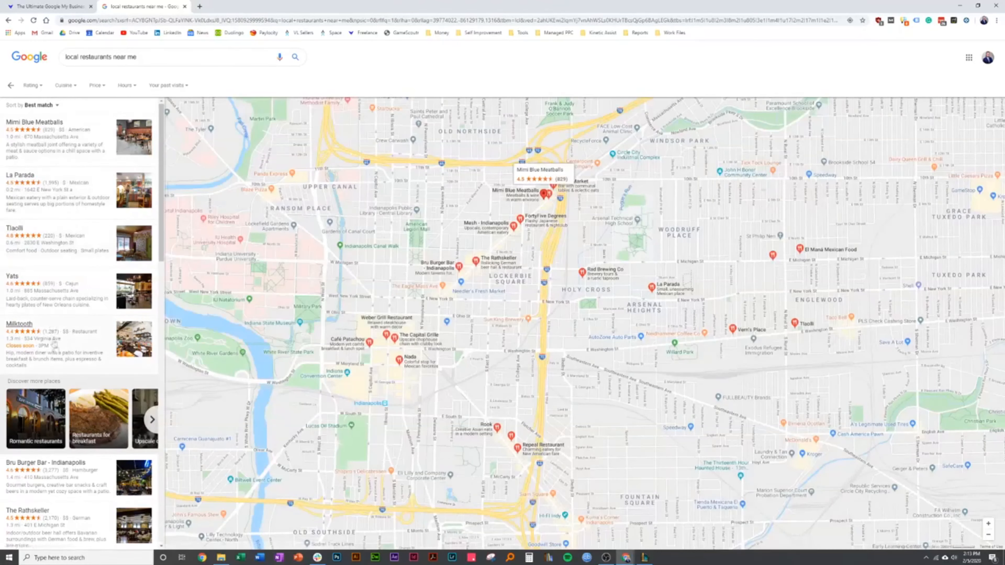
scroll(78, 366, down, 5)
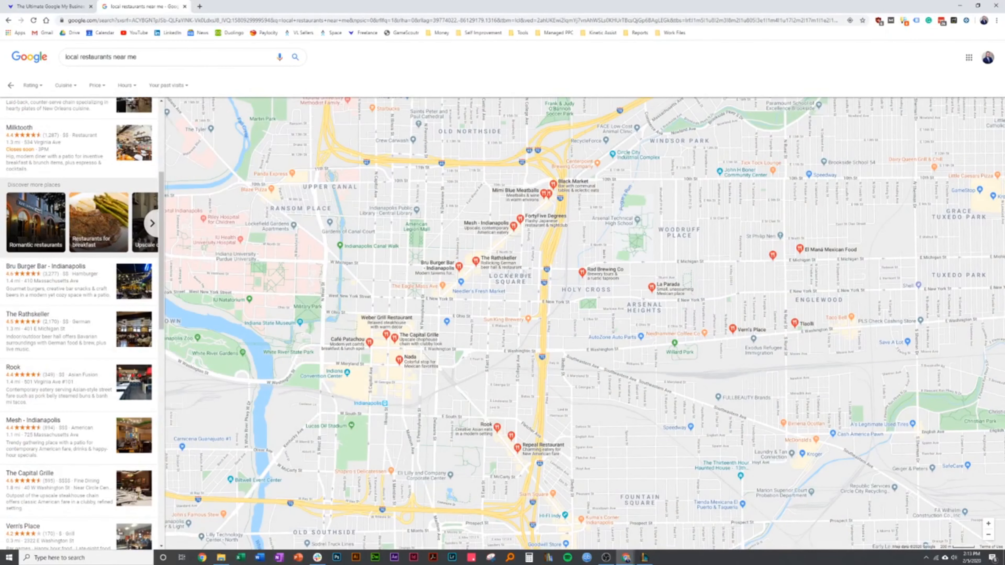
scroll(56, 359, down, 6)
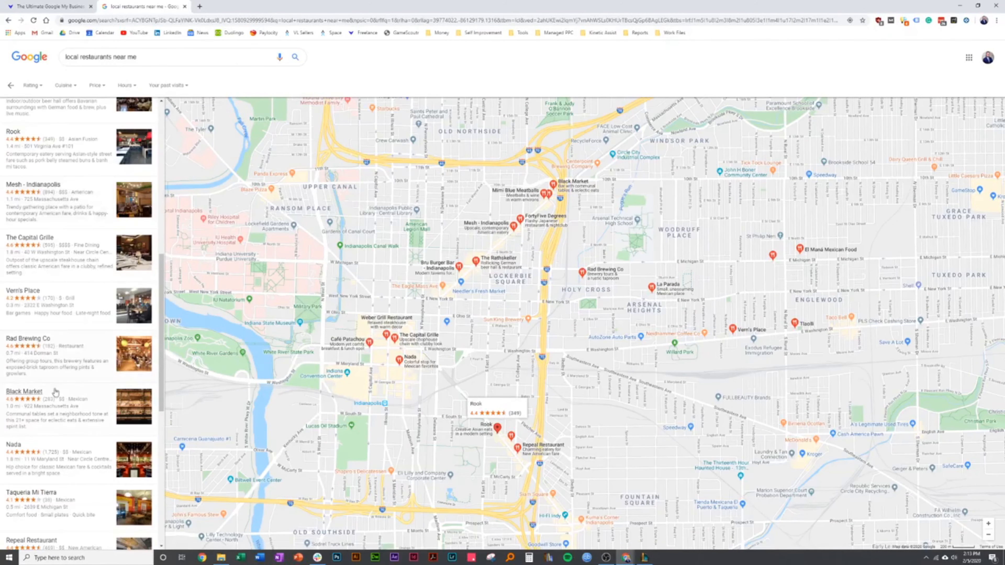
scroll(56, 392, down, 1)
scroll(59, 412, down, 8)
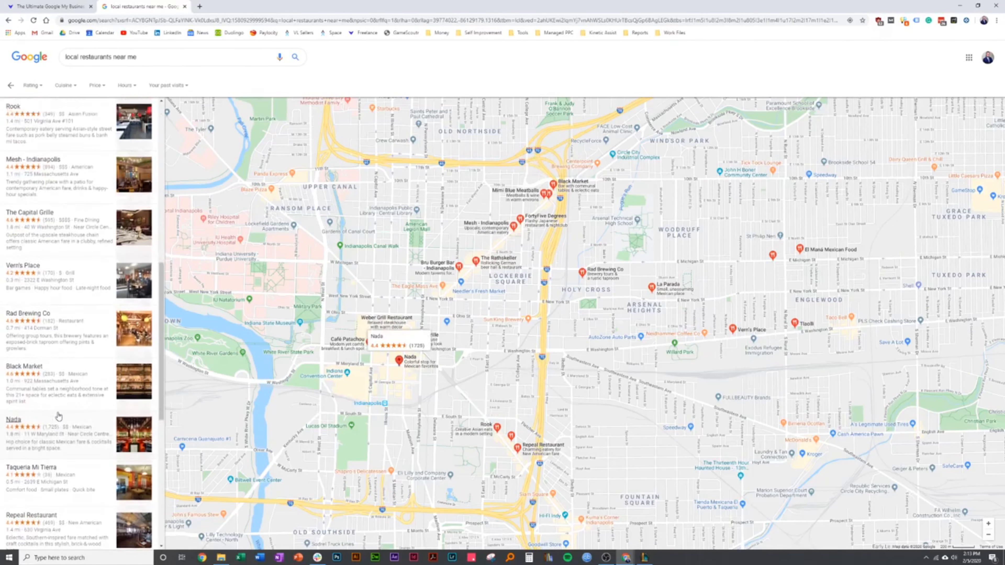
scroll(77, 395, up, 1)
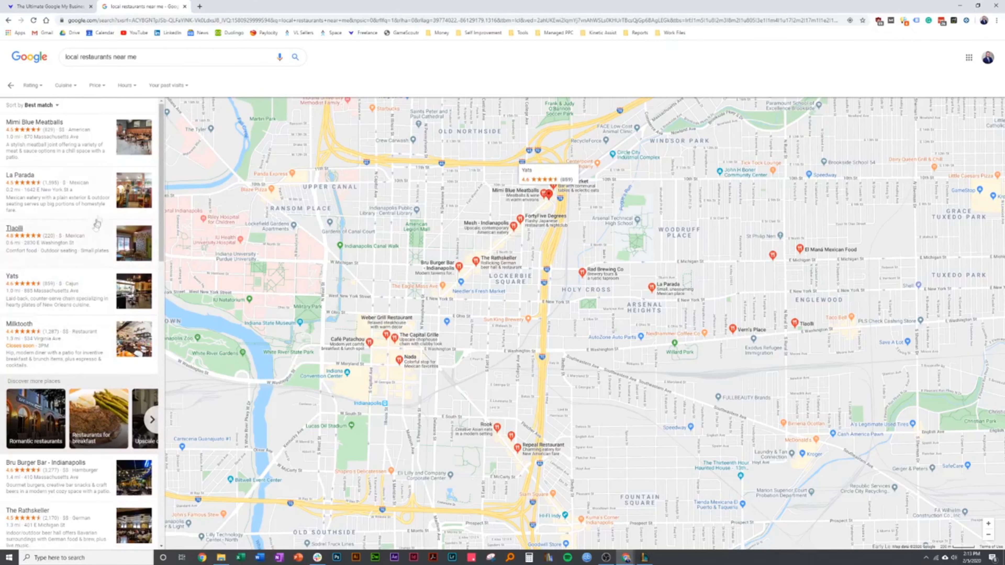
click(10, 85)
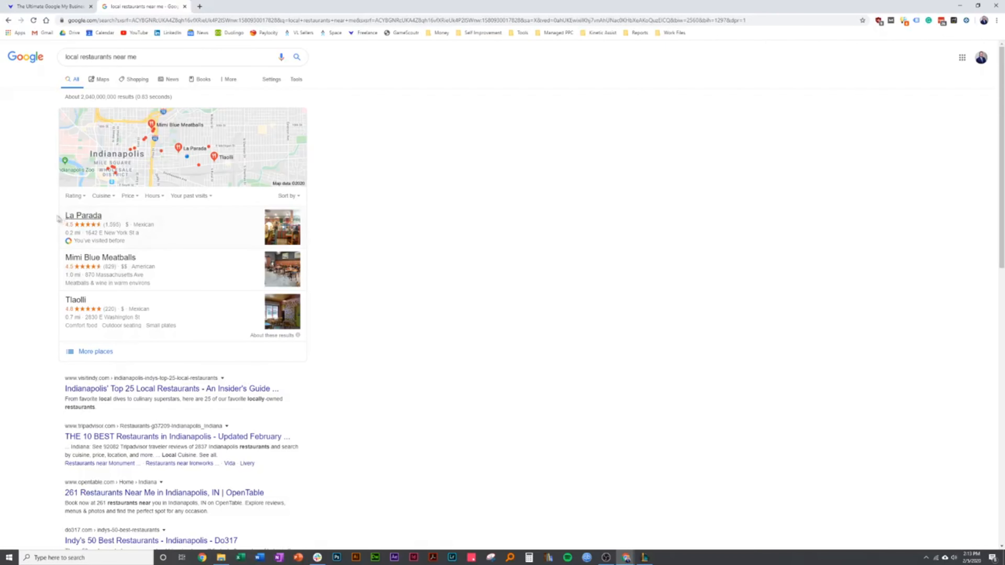
Open the business-lookup link from the guide's Getting Started section in a separate tab and close the restaurant search
click(80, 4)
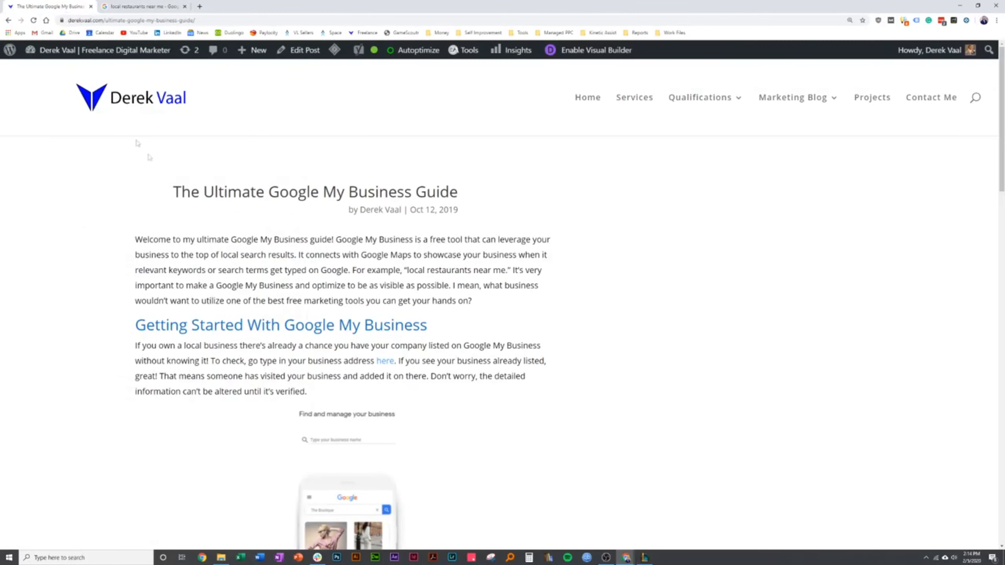
scroll(222, 268, down, 4)
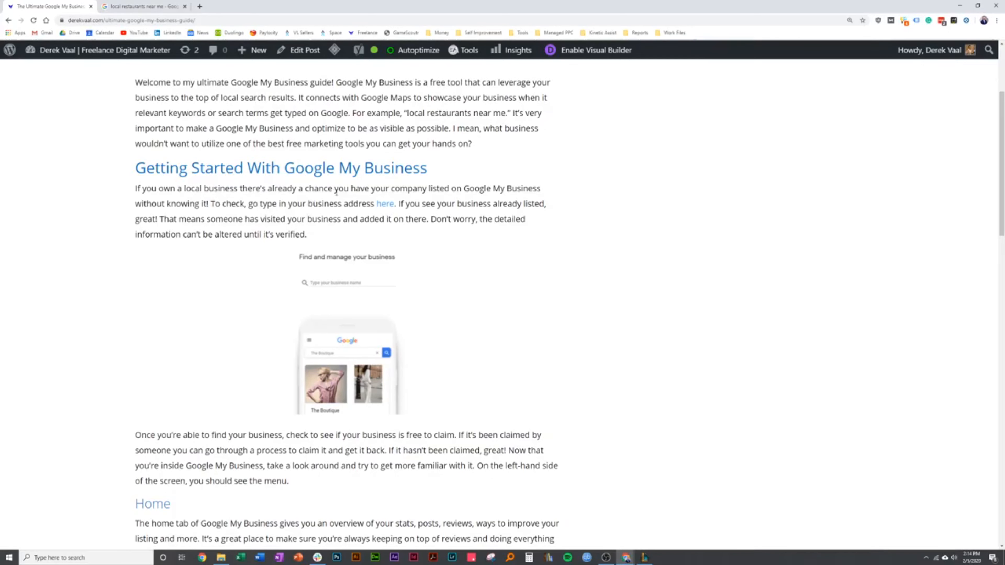
right_click(376, 205)
click(411, 209)
click(280, 7)
click(140, 6)
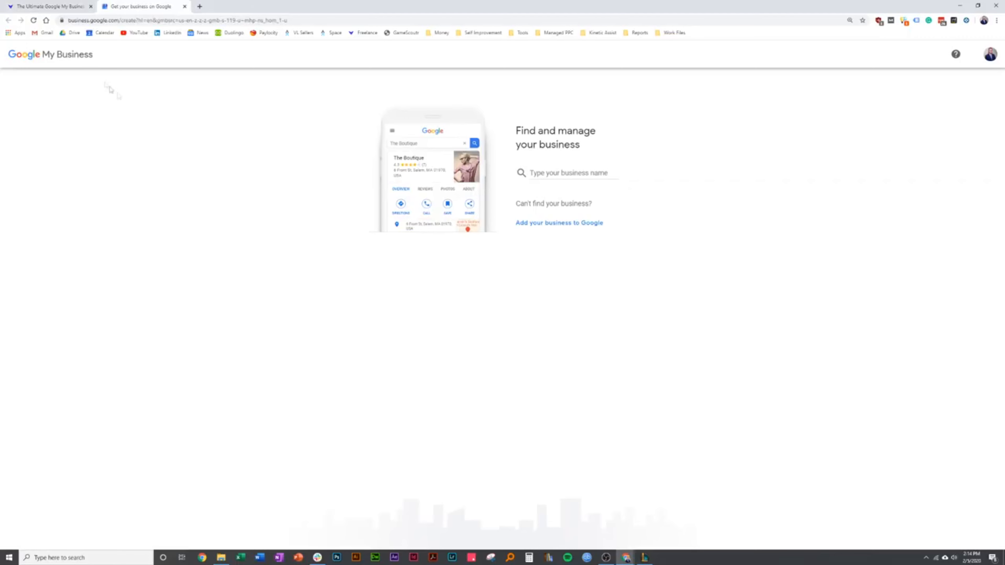
Go to google.com/business and start managing a business listing
click(133, 22)
text(goog)
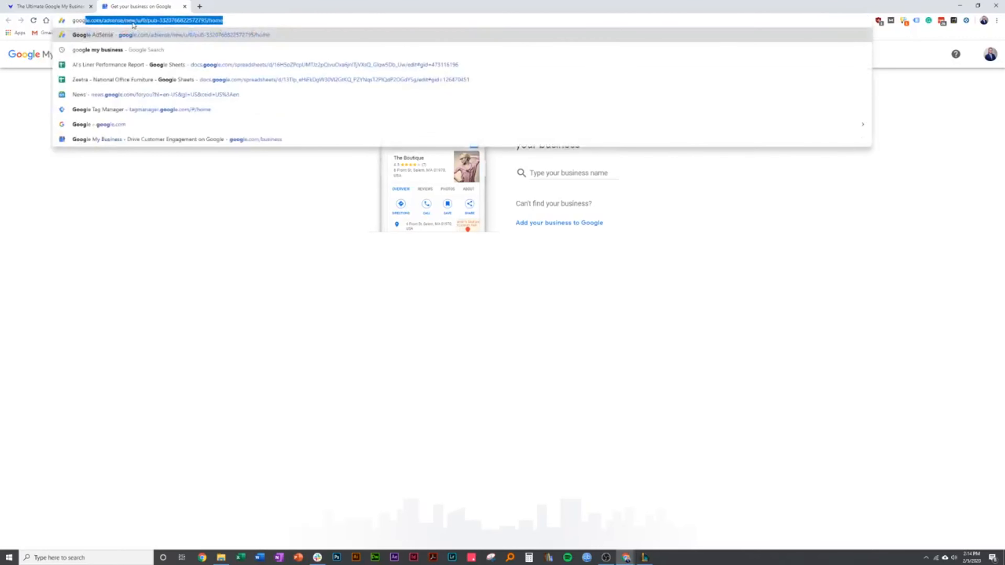
text(le.com/buisiness)
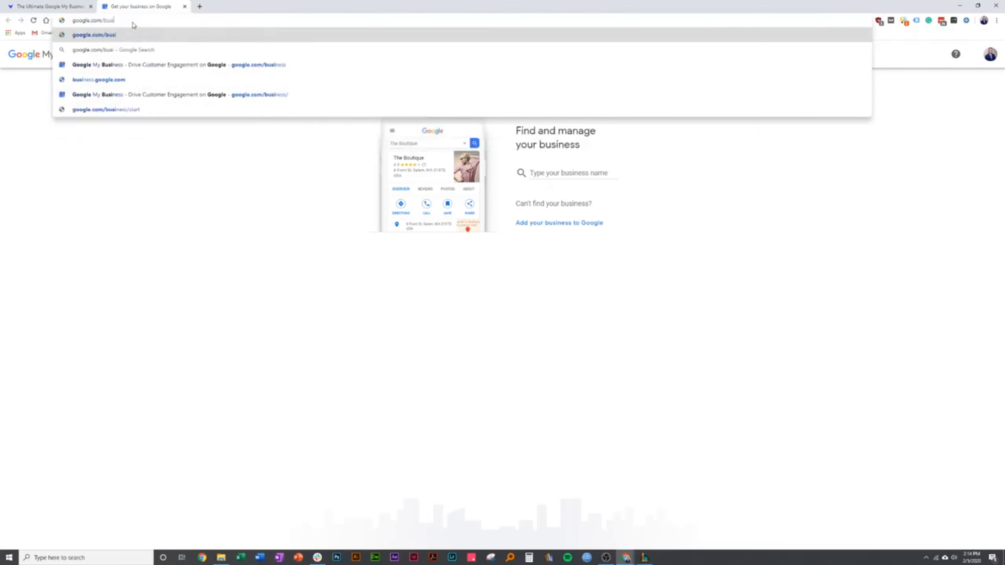
key(Return)
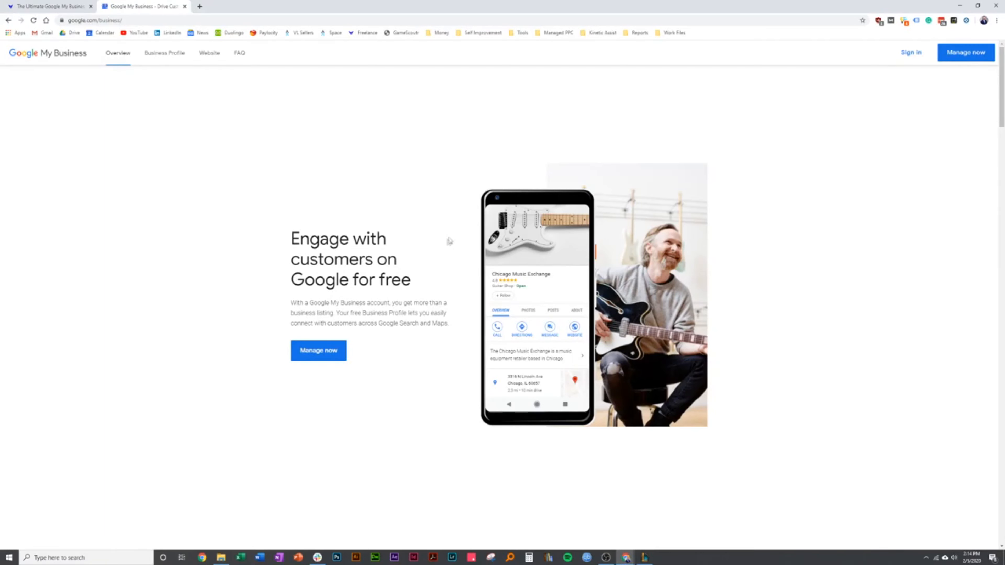
click(331, 352)
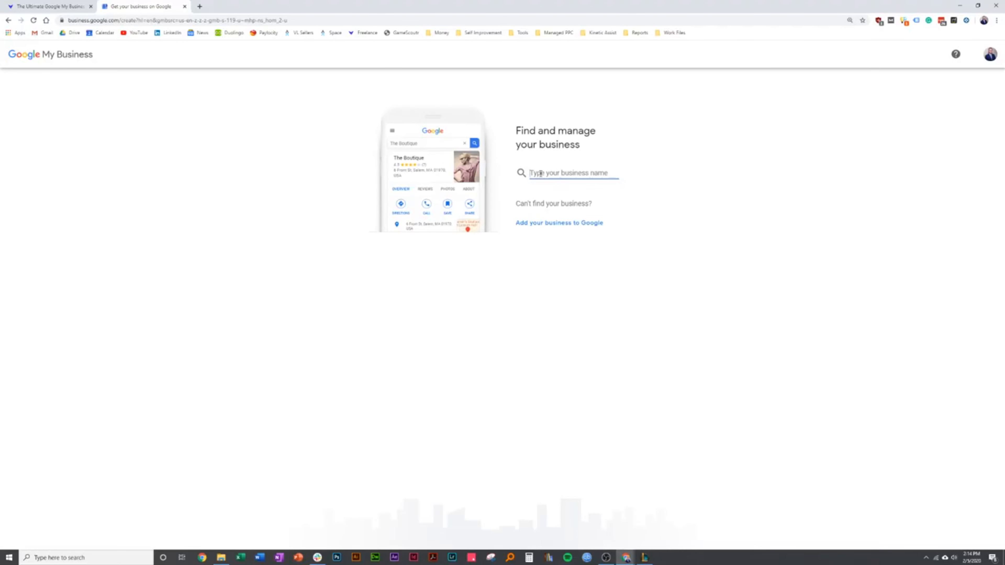
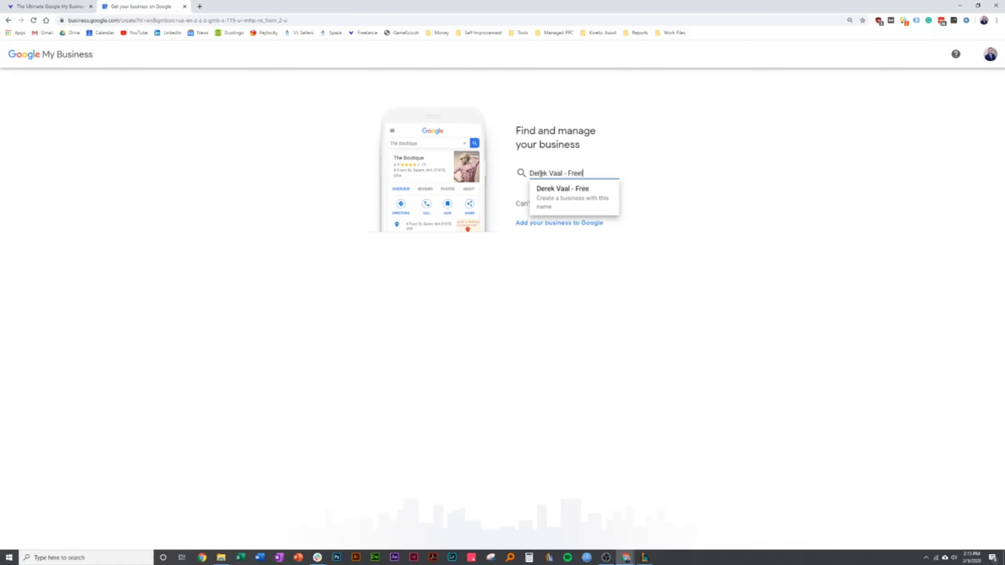
Look up the business under the owner's full name followed by "- Freelance Marketer"
text(ance MArketr)
key(BackSpace)
text(er)
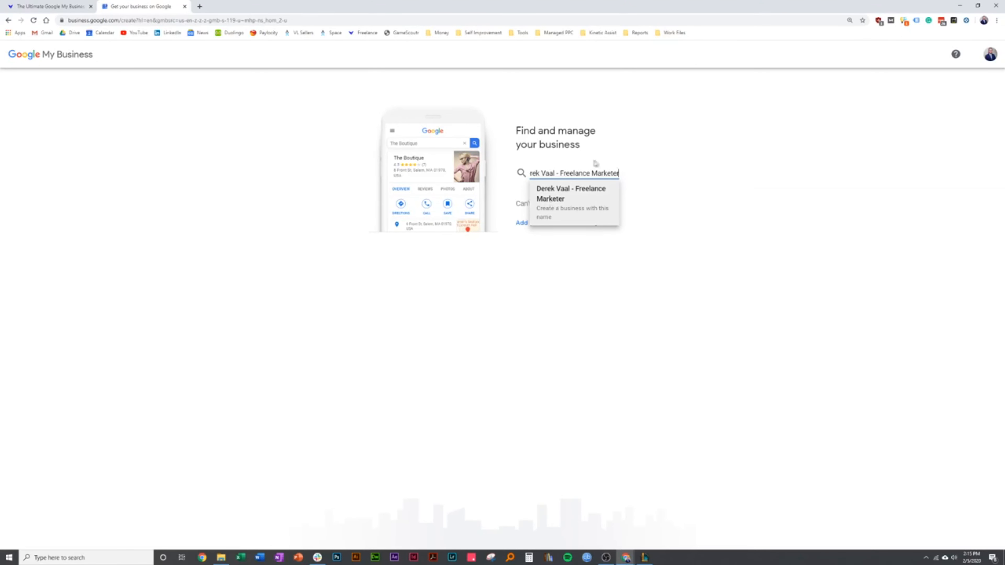
Look up the existing business "La Parada" in the business name search
triple_click(589, 173)
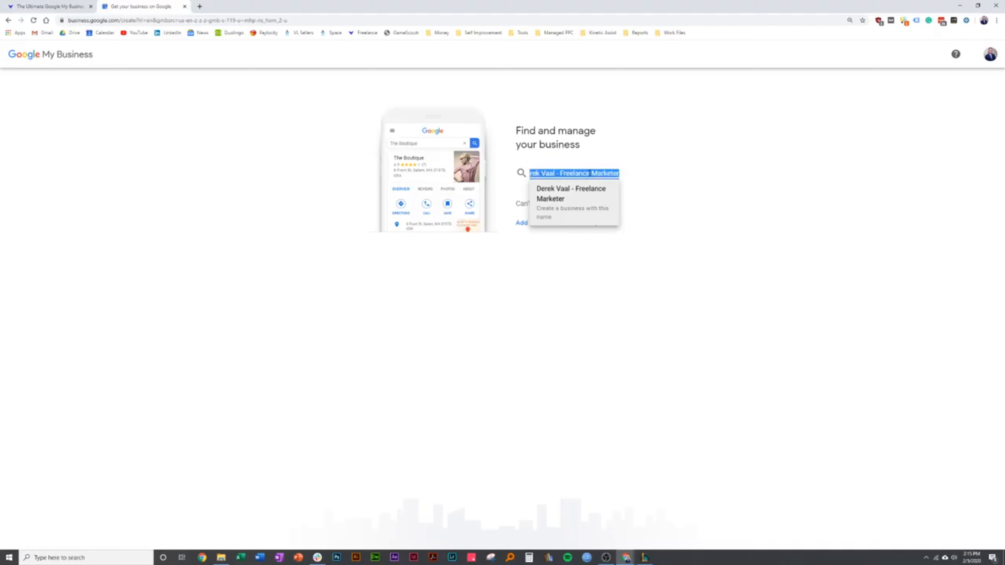
text(La)
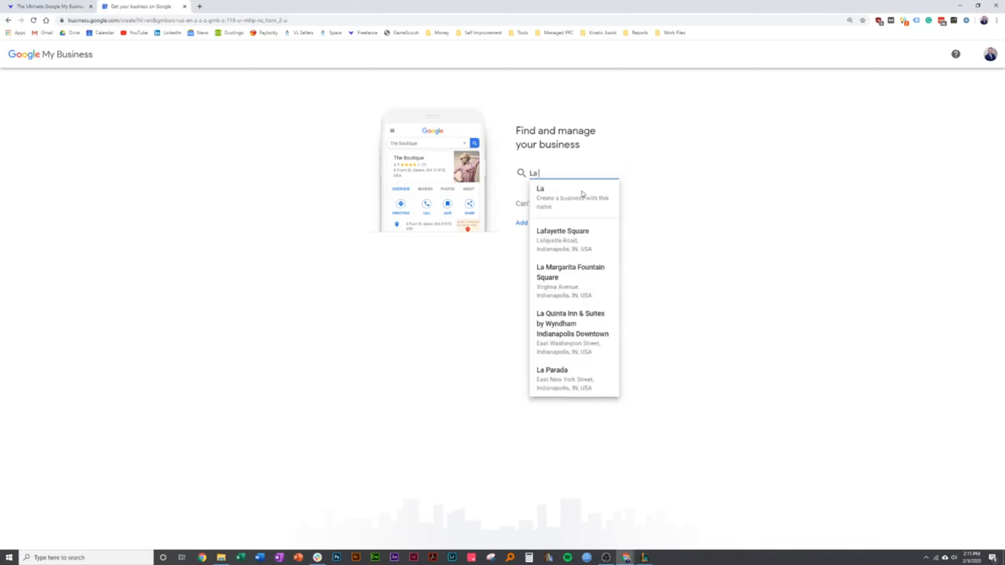
text( Parada)
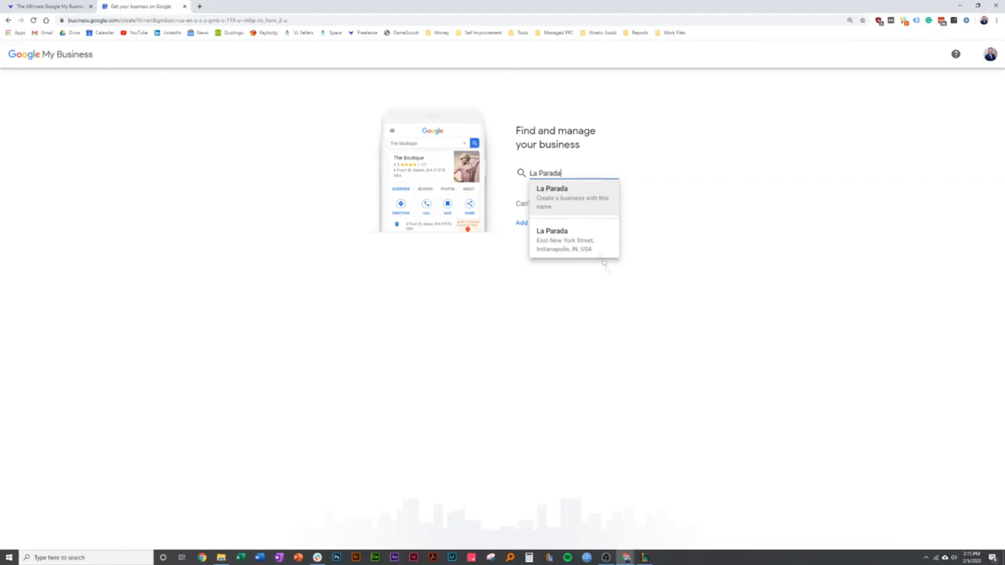
Create a business named with the owner's full name plus "- Freelance Marketer" and accept that business name
triple_click(562, 173)
key(BackSpace)
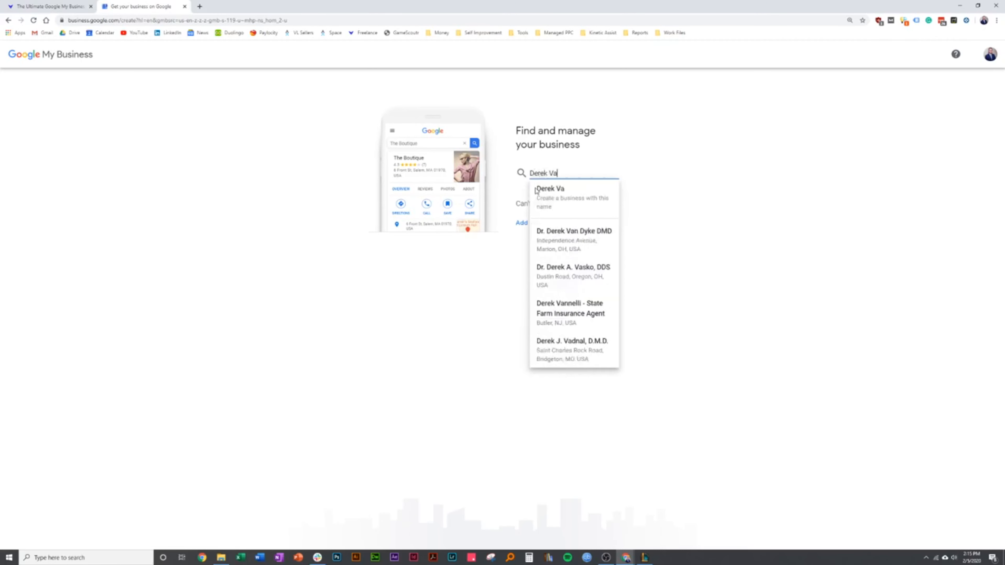
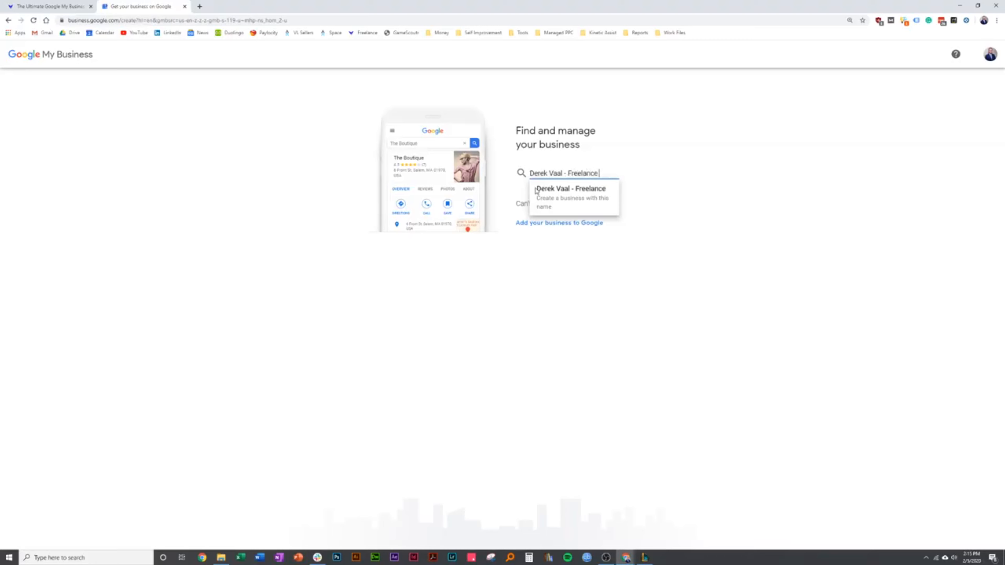
text( Marketer)
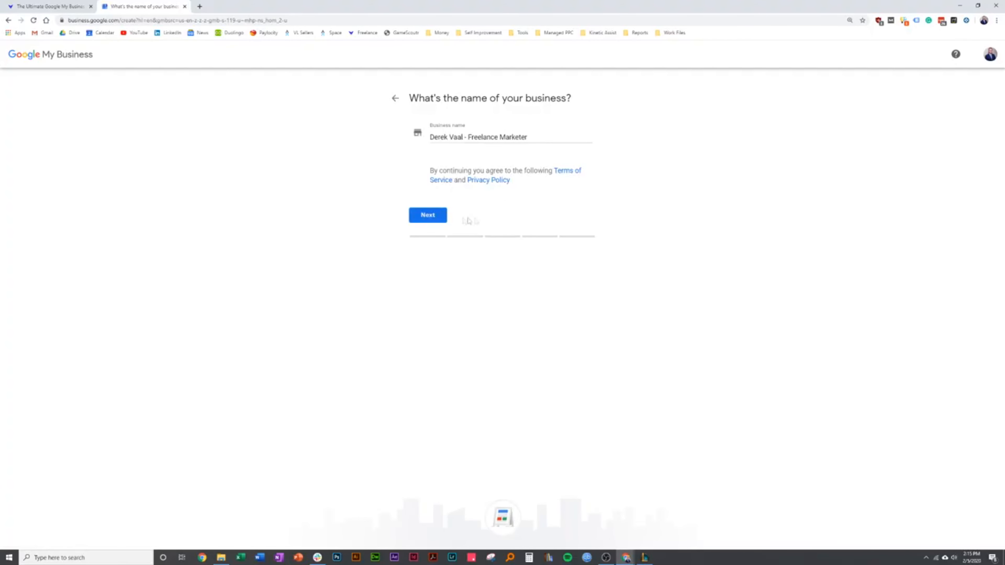
click(438, 219)
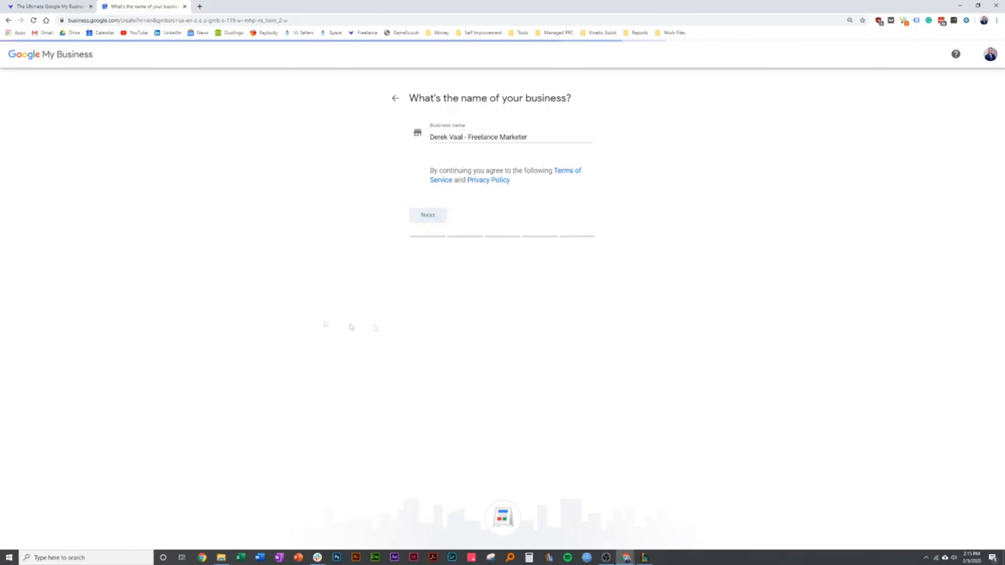
Set the business category to Marketing consultant and continue to the services page
click(448, 171)
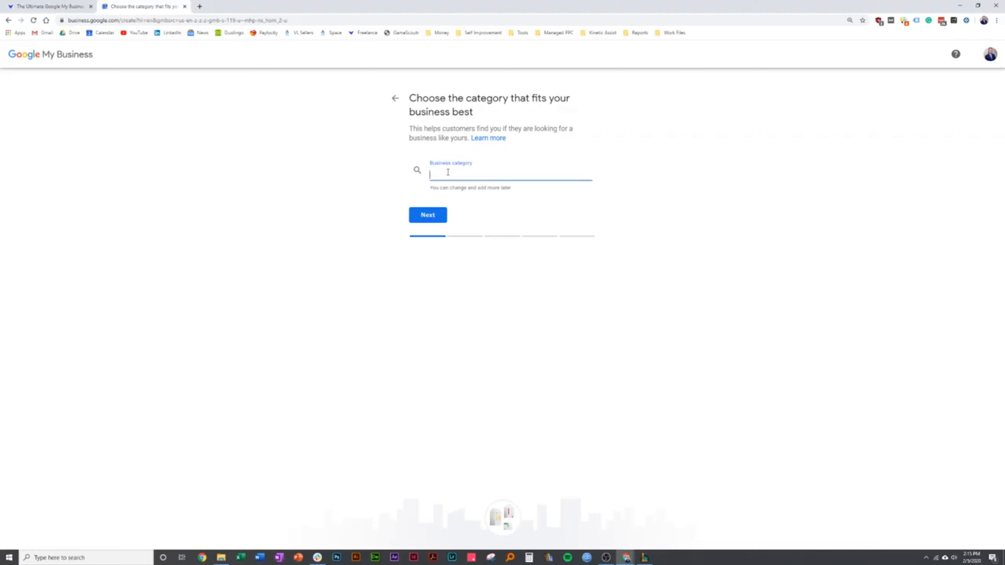
text(marketing)
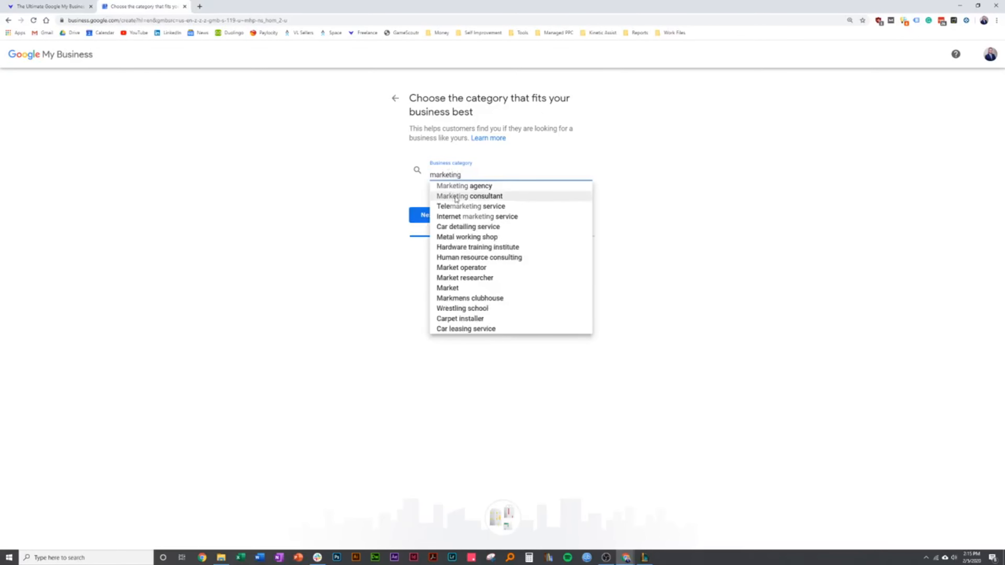
click(456, 196)
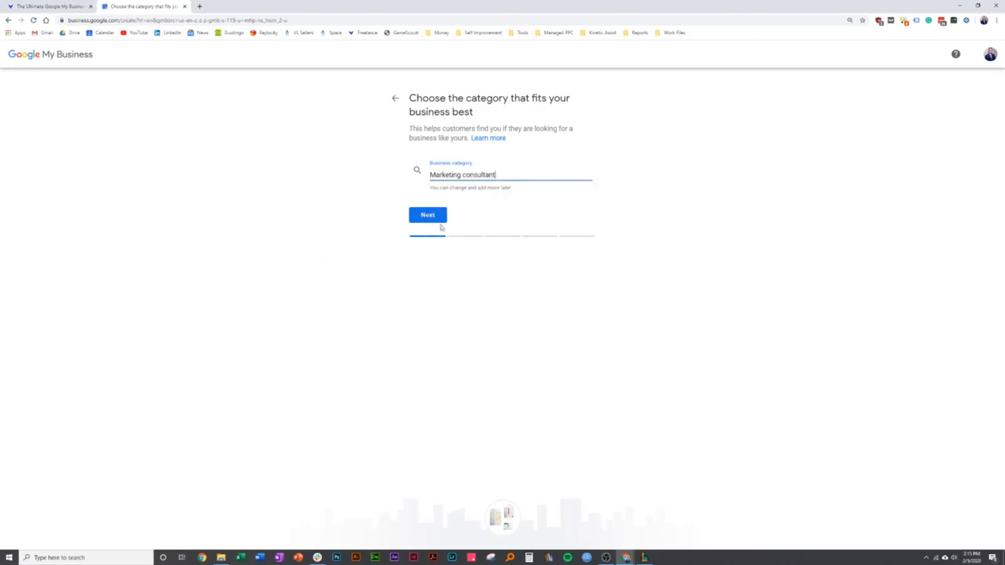
click(430, 217)
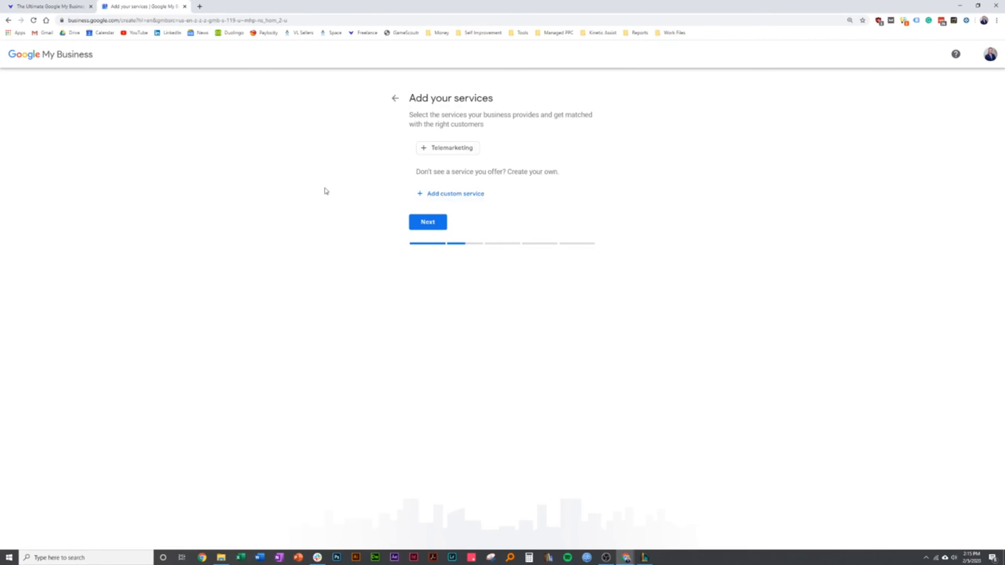
Add PPC and SEO as custom services of the business
click(444, 198)
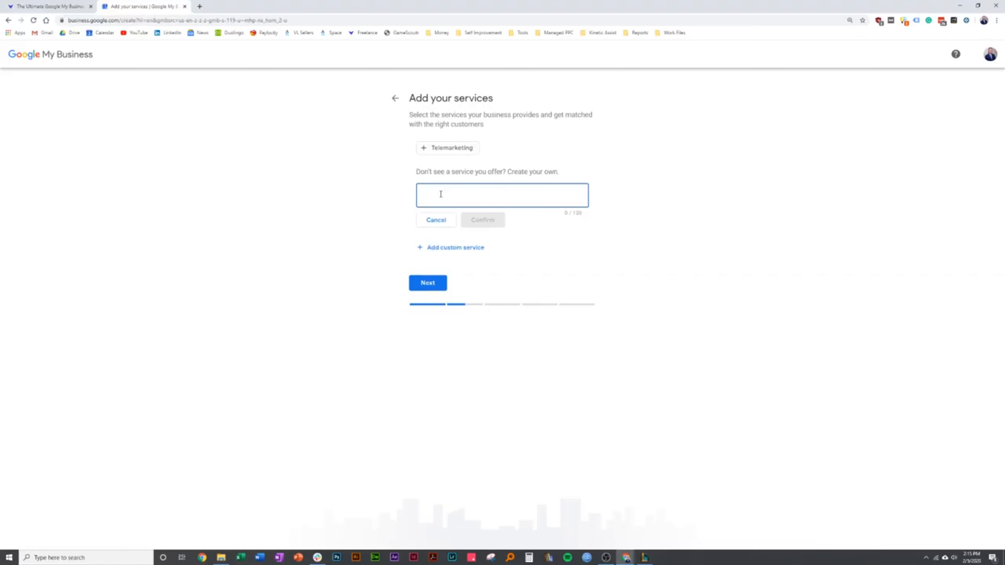
text(PPC)
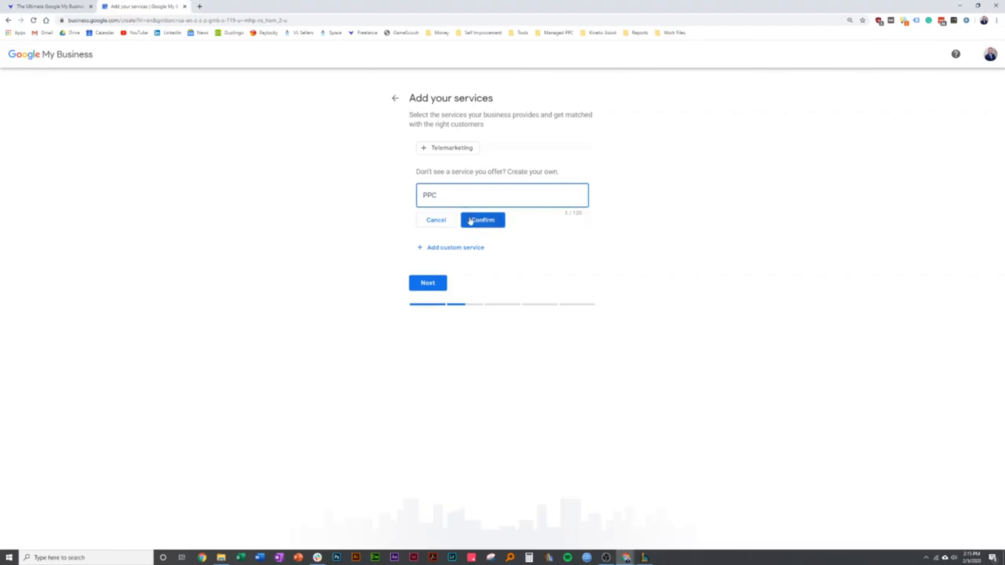
click(470, 220)
click(459, 215)
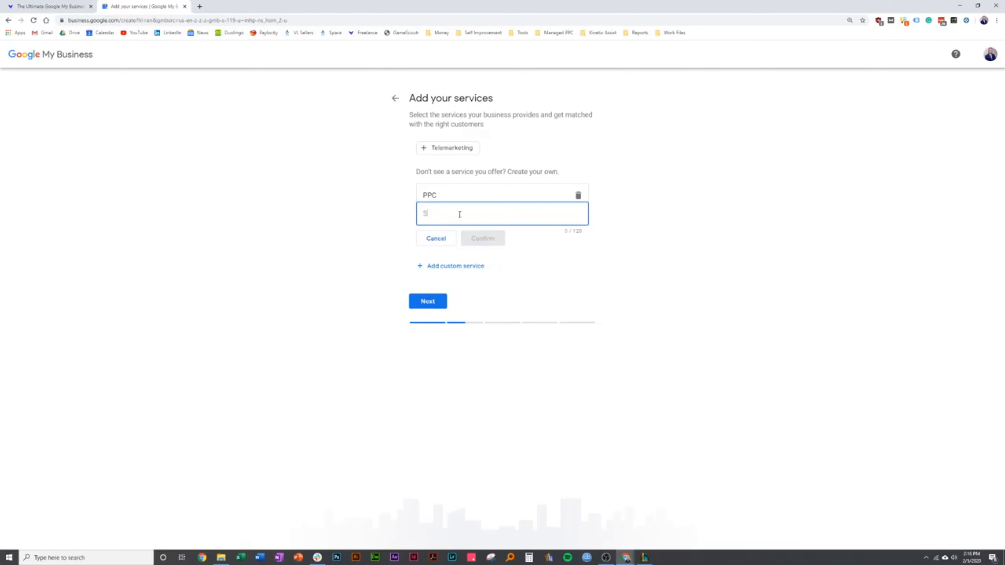
text(SEO)
click(473, 239)
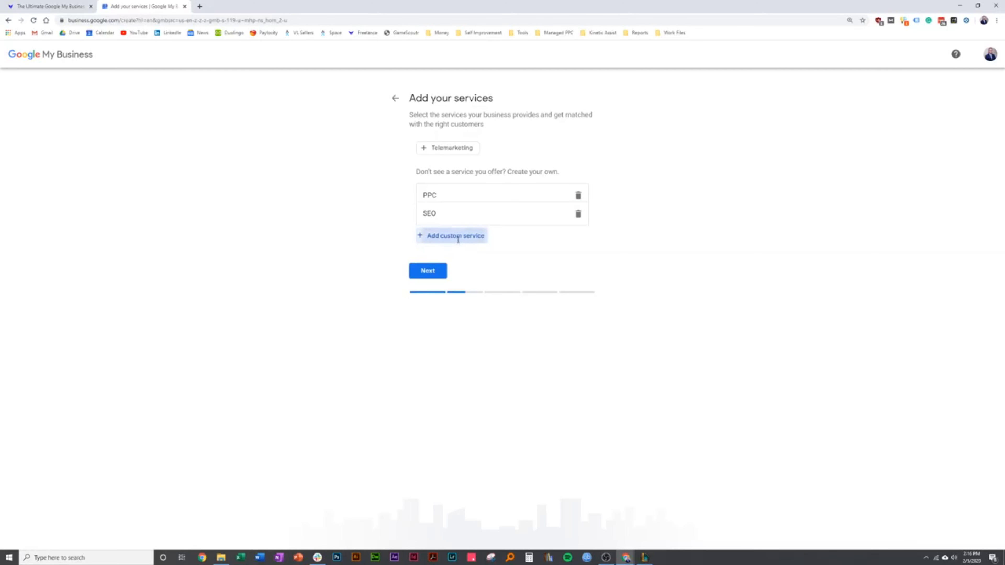
Add Content Marketing and Email Marketing as further custom services
click(459, 239)
text(Content )
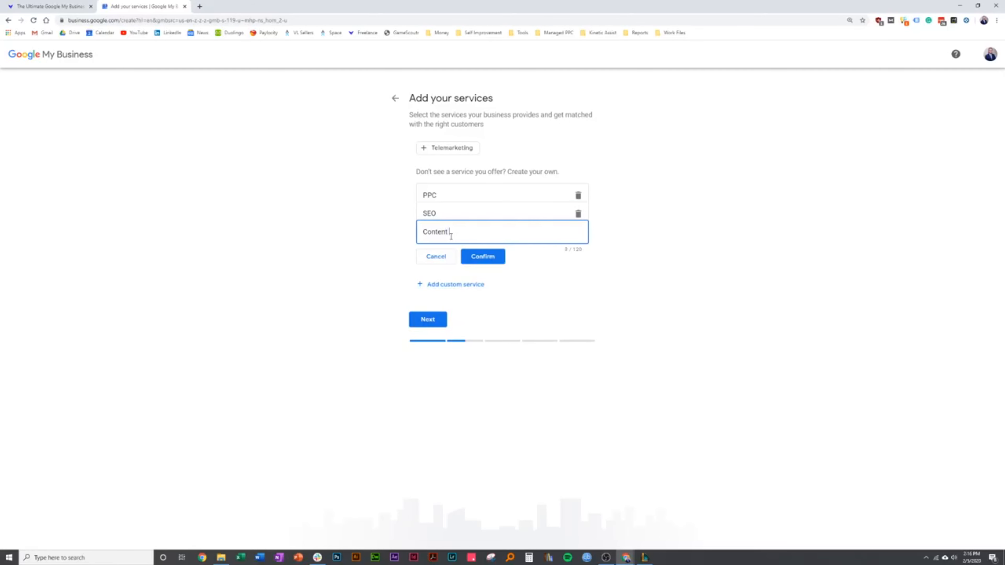
text(Marketing)
click(485, 257)
click(445, 256)
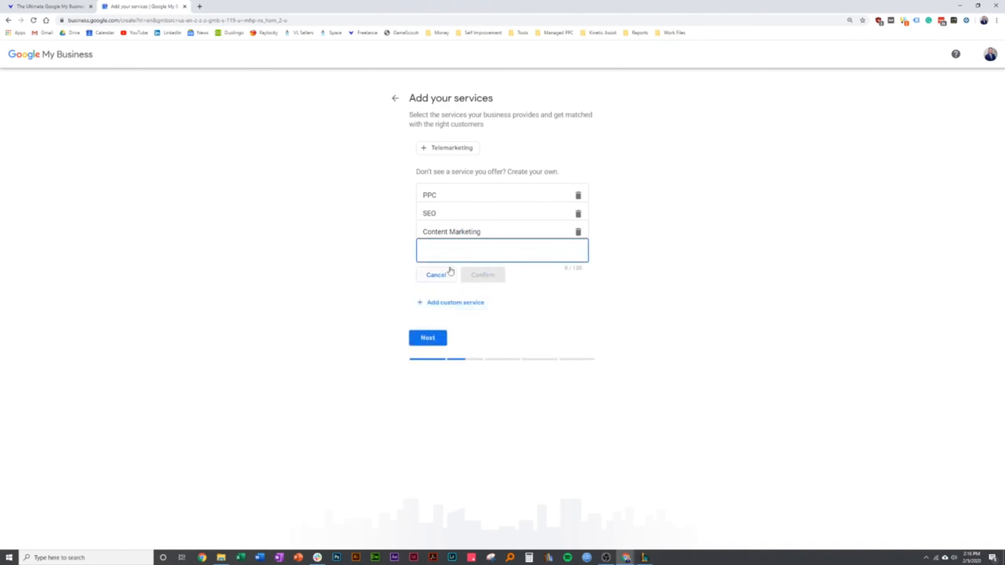
text(Ema)
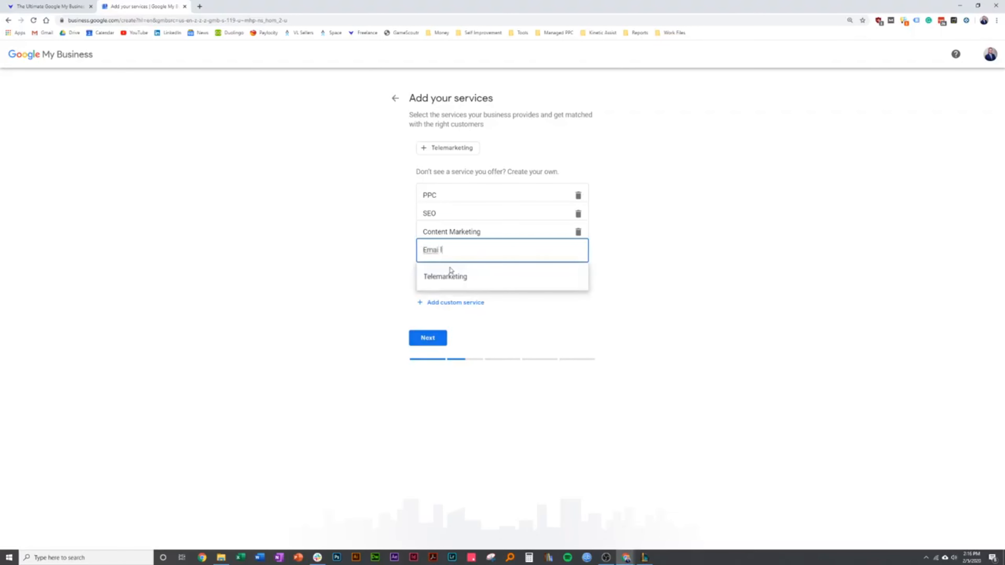
text(il Marketing)
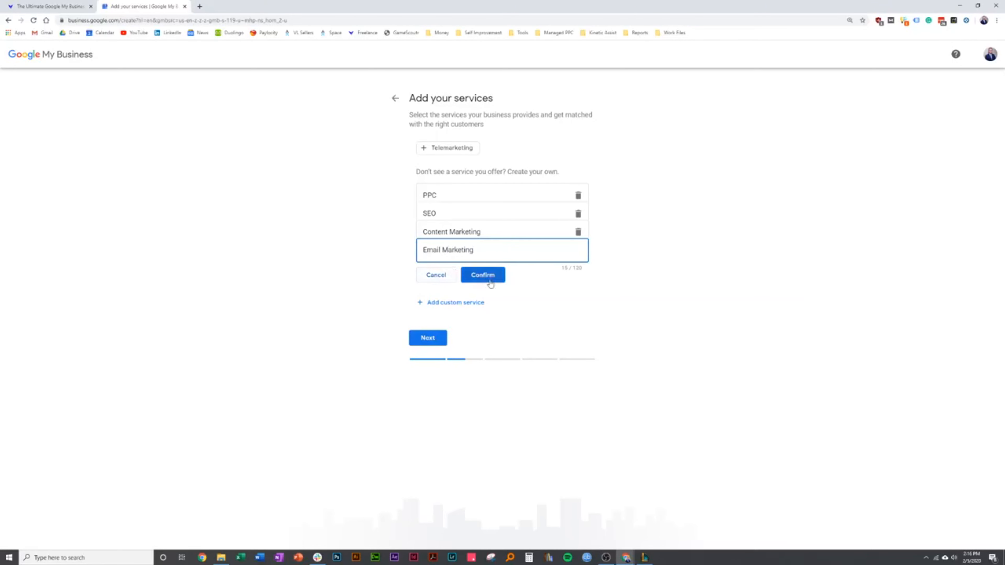
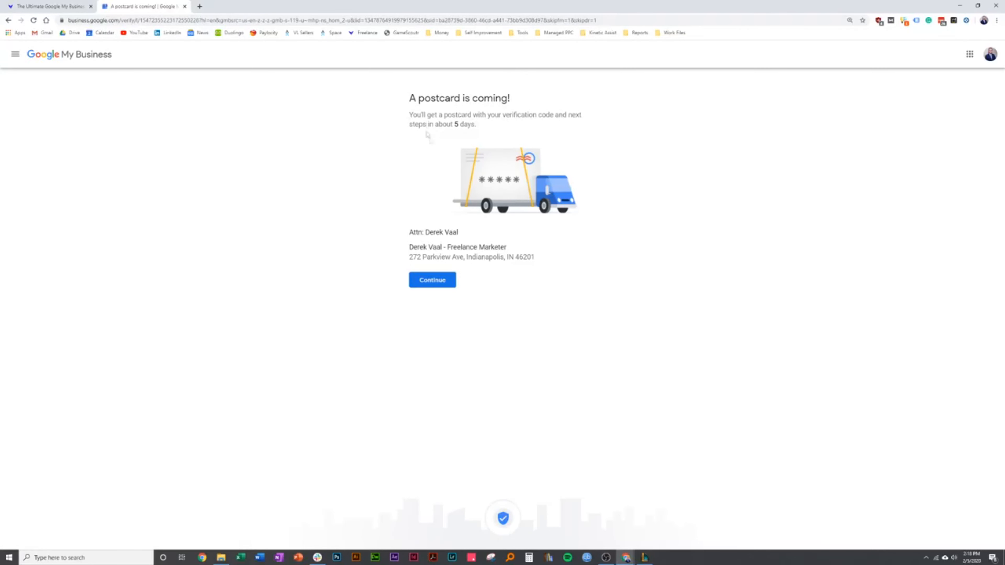
Continue past the verification postcard confirmation and accept the welcome terms to reach the business dashboard
click(450, 280)
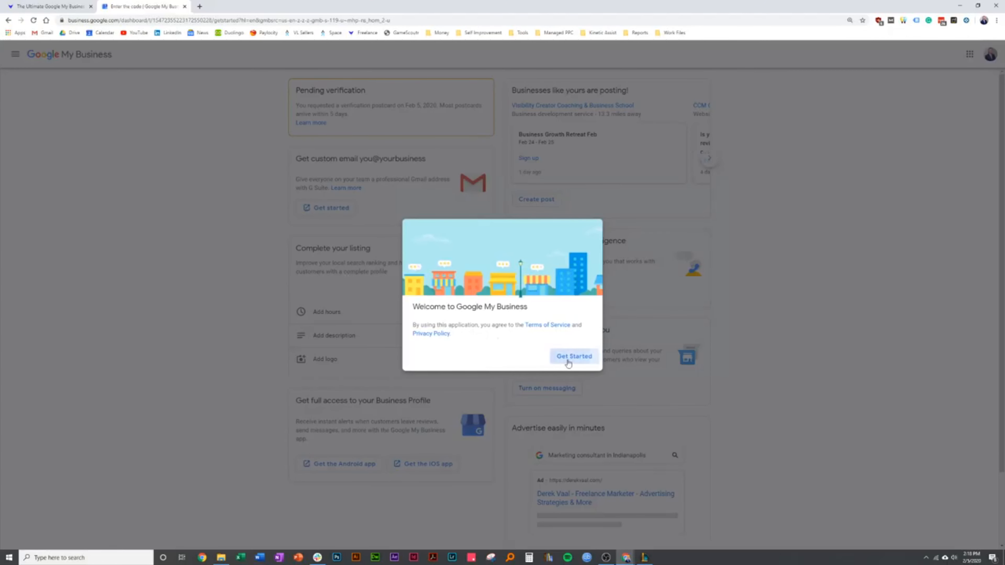
click(566, 355)
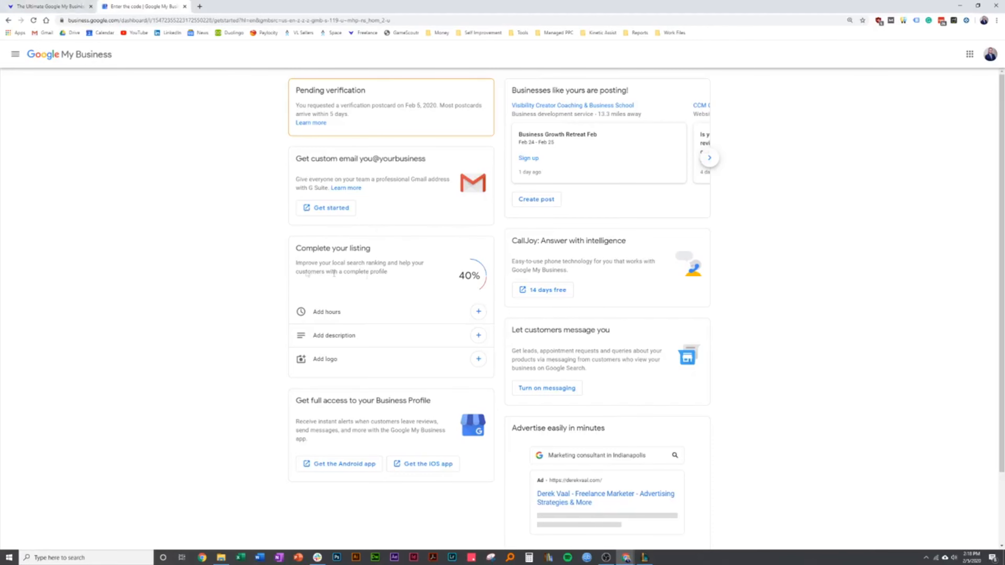
Read the Getting Started, Home and Posts sections of the Google My Business guide, and return to the dashboard
scroll(297, 275, down, 3)
scroll(276, 285, down, 3)
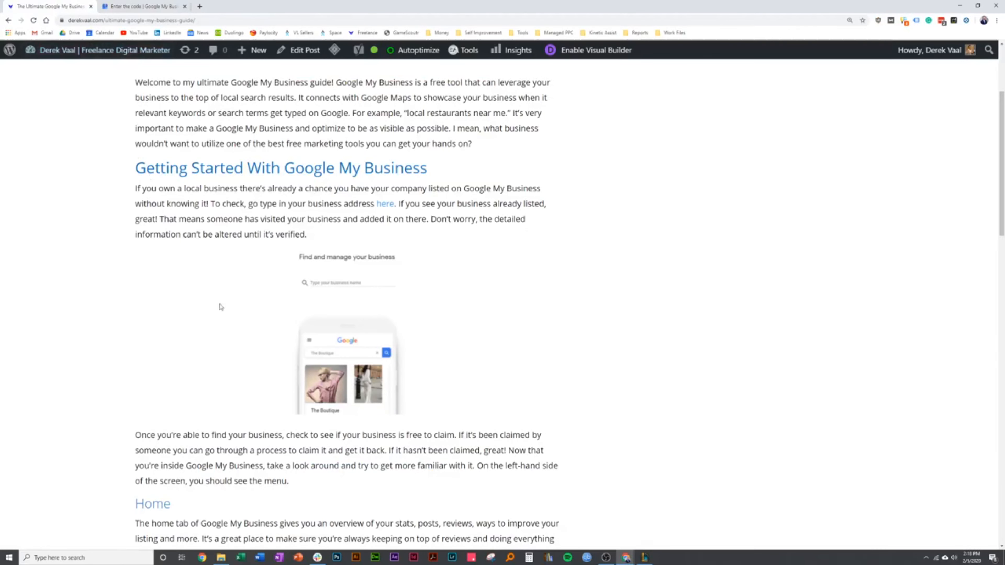
scroll(237, 313, down, 5)
scroll(258, 318, down, 4)
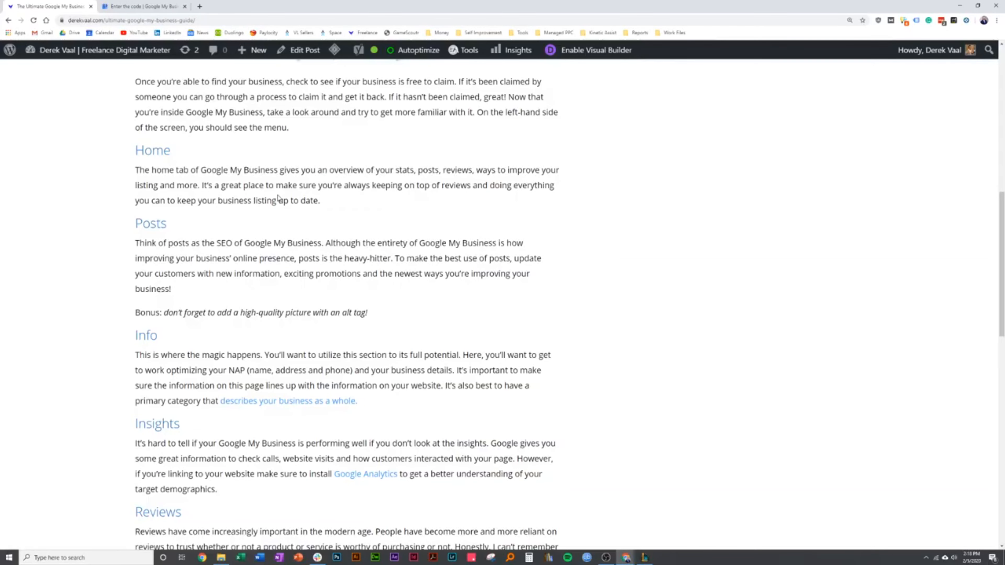
click(150, 6)
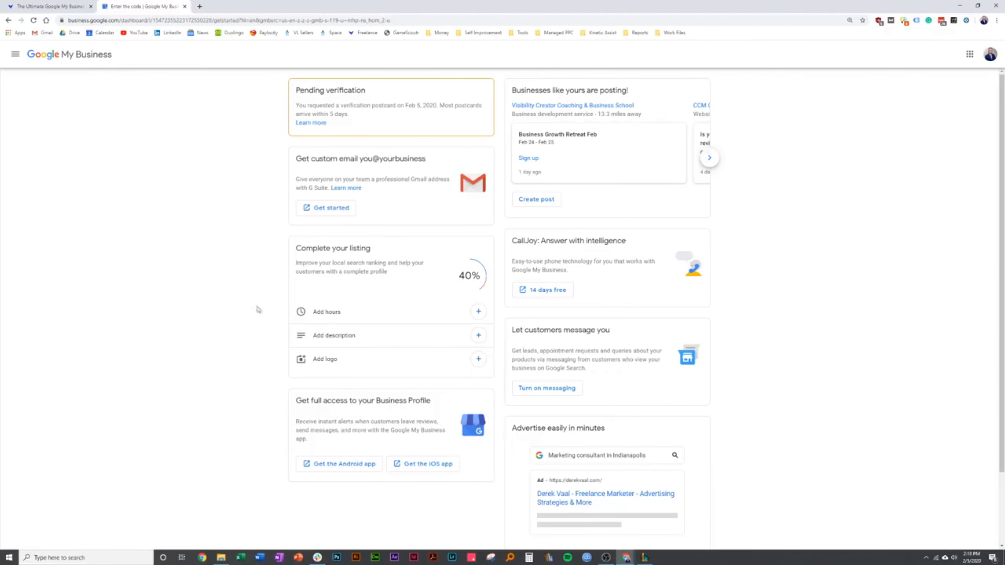
Set the business hours to 6:00 am–10:00 pm Monday to Friday and 10:00 am–6:00 pm on Saturday and Sunday
scroll(254, 307, down, 1)
click(15, 54)
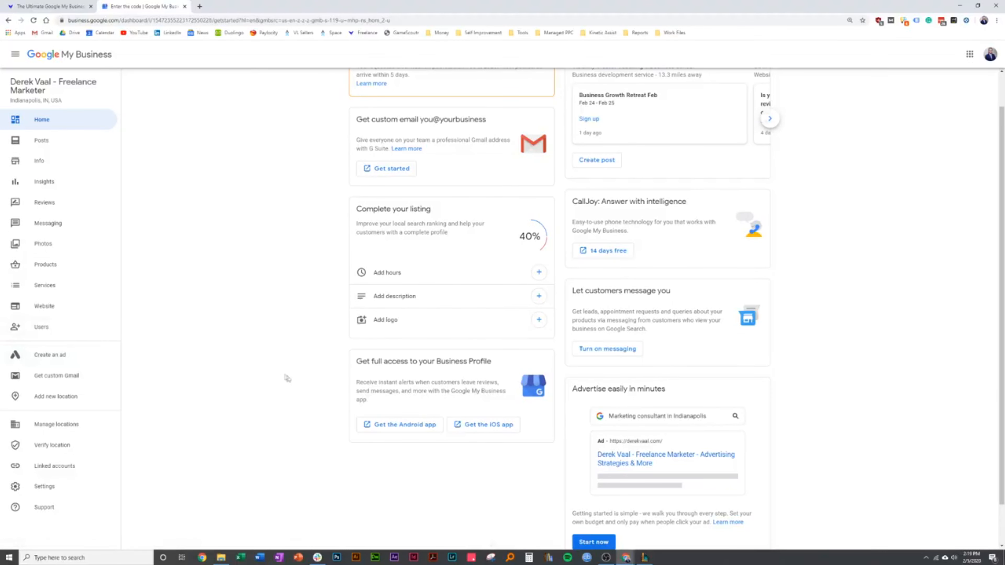
scroll(293, 374, up, 1)
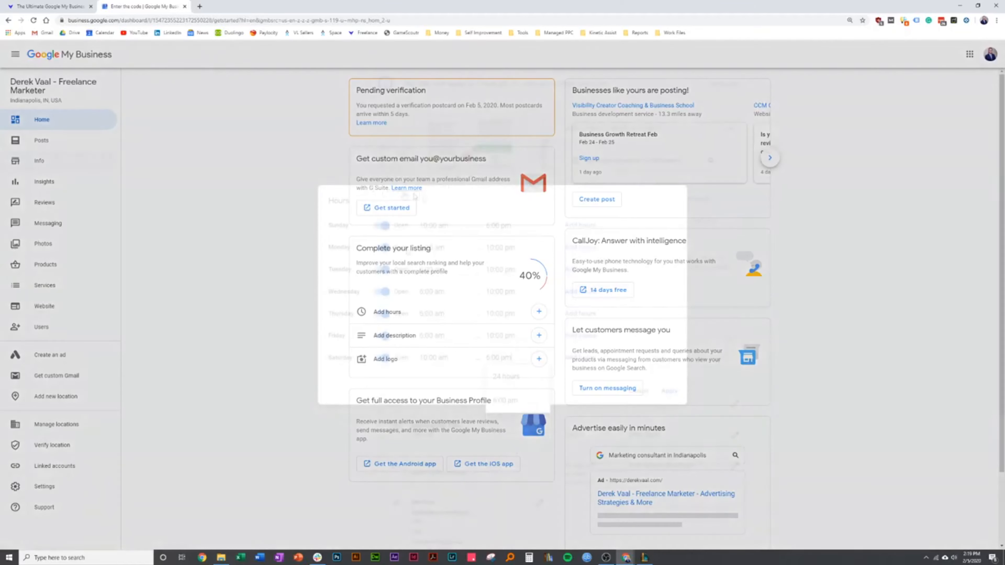
click(671, 391)
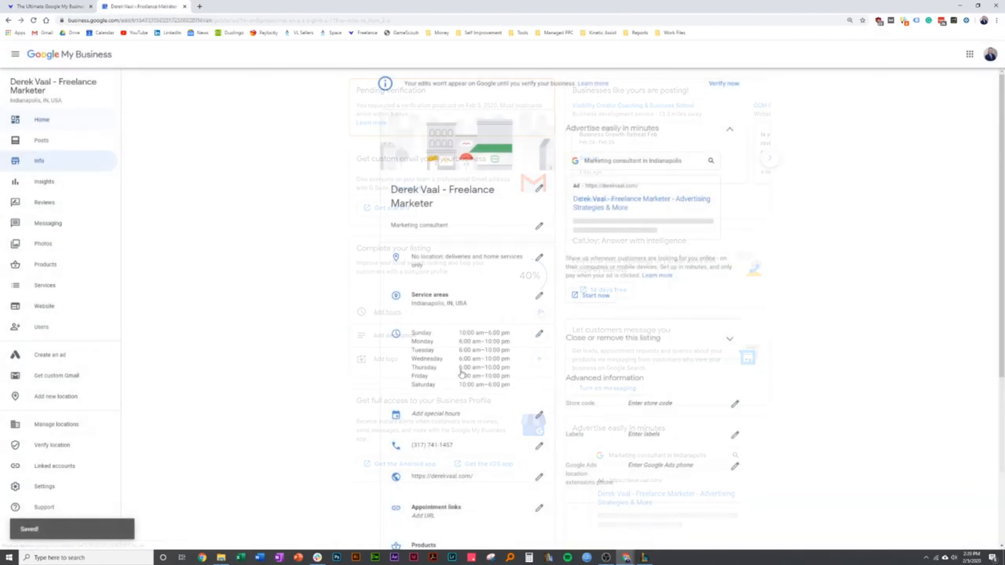
Add Internet marketing service as an additional category in the business information
scroll(350, 364, down, 4)
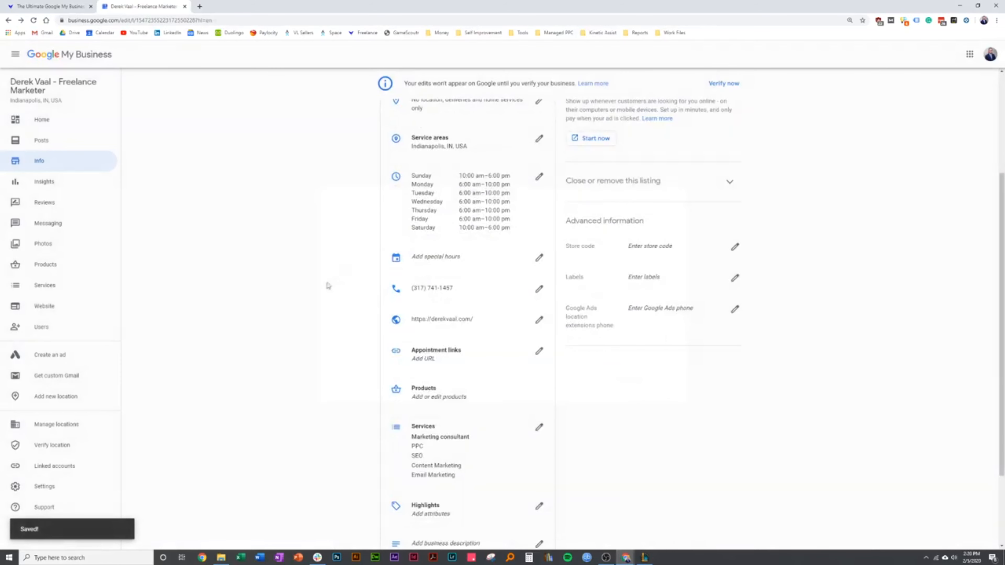
scroll(327, 293, up, 4)
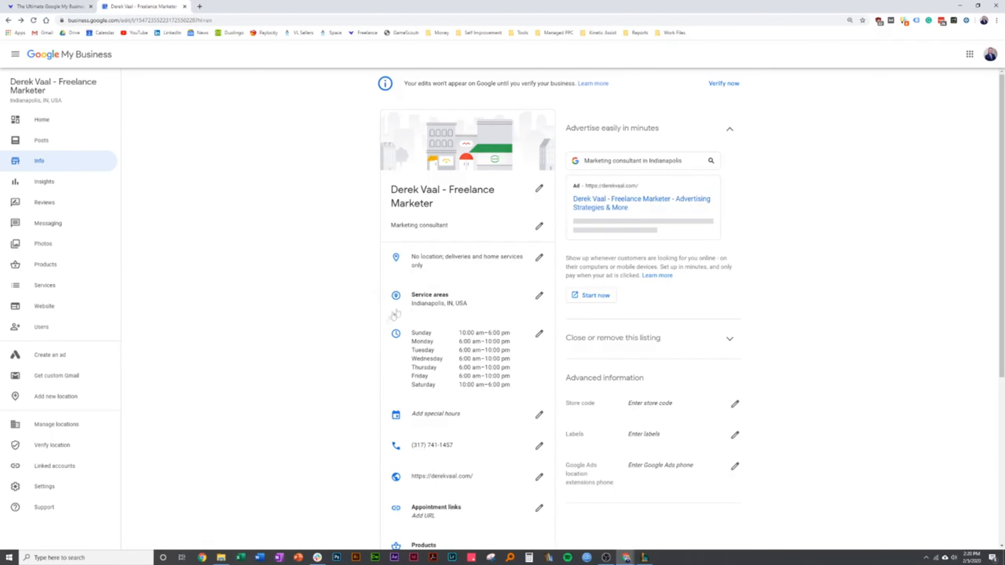
click(539, 226)
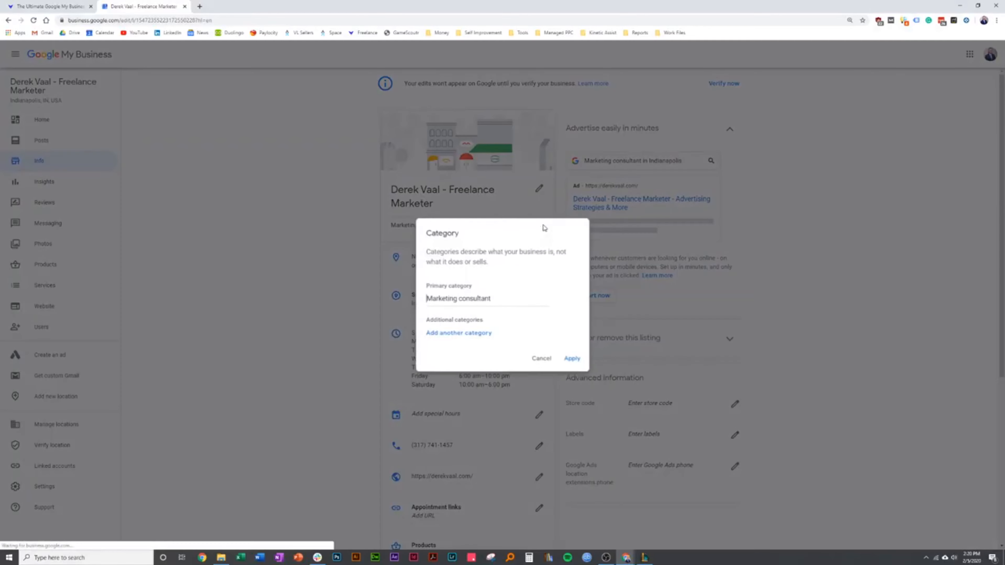
click(463, 333)
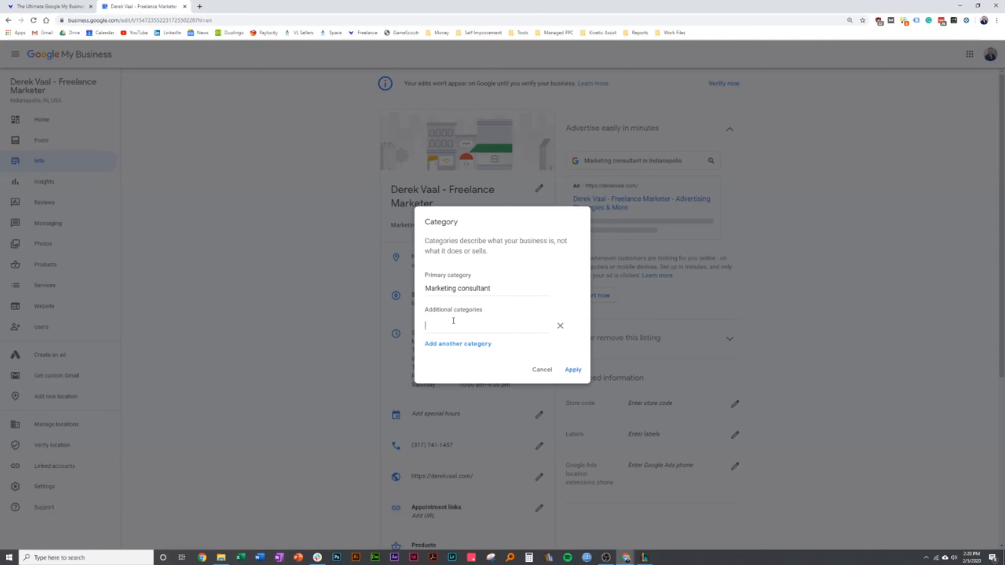
text(marketing)
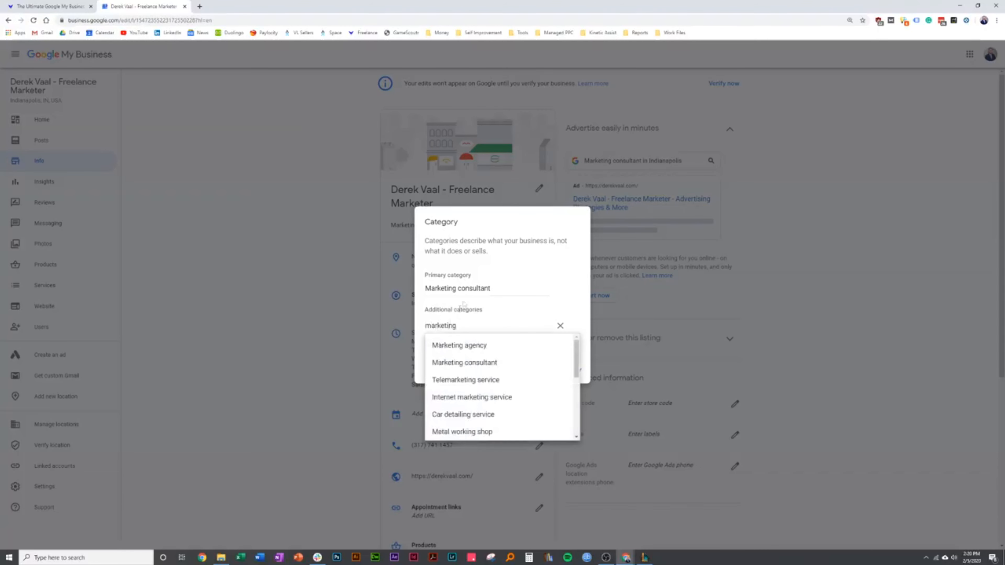
scroll(475, 416, down, 10)
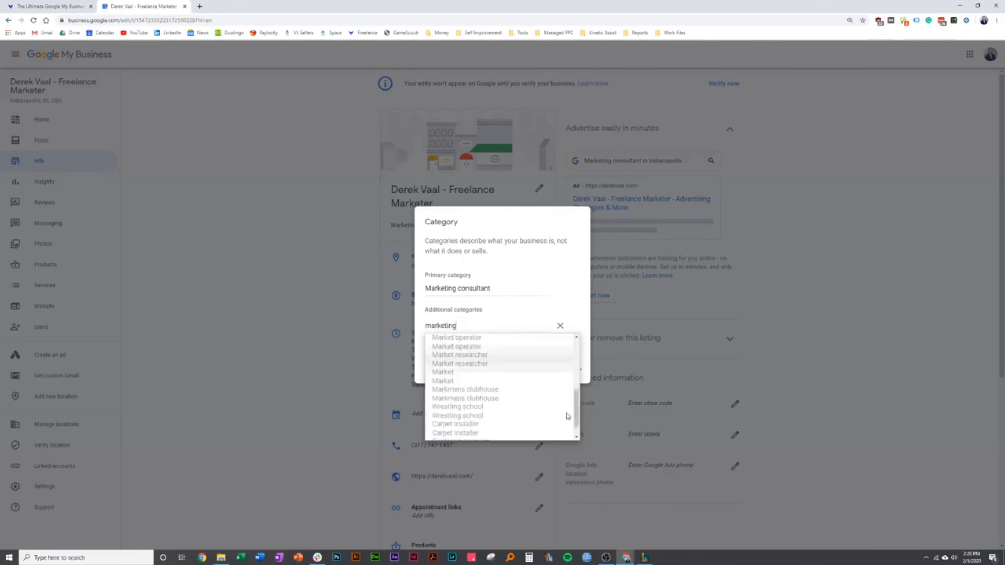
drag(575, 410, 575, 342)
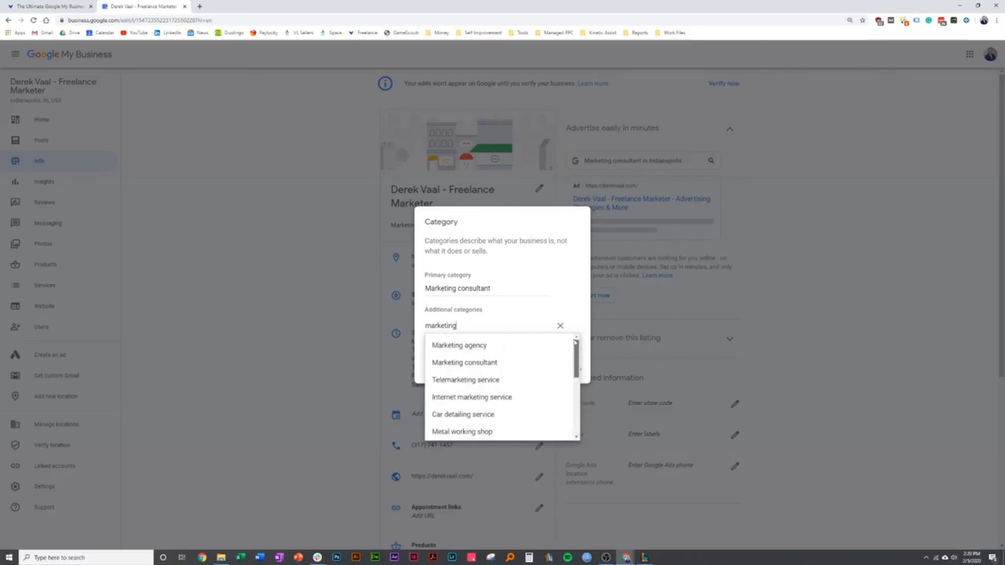
click(499, 401)
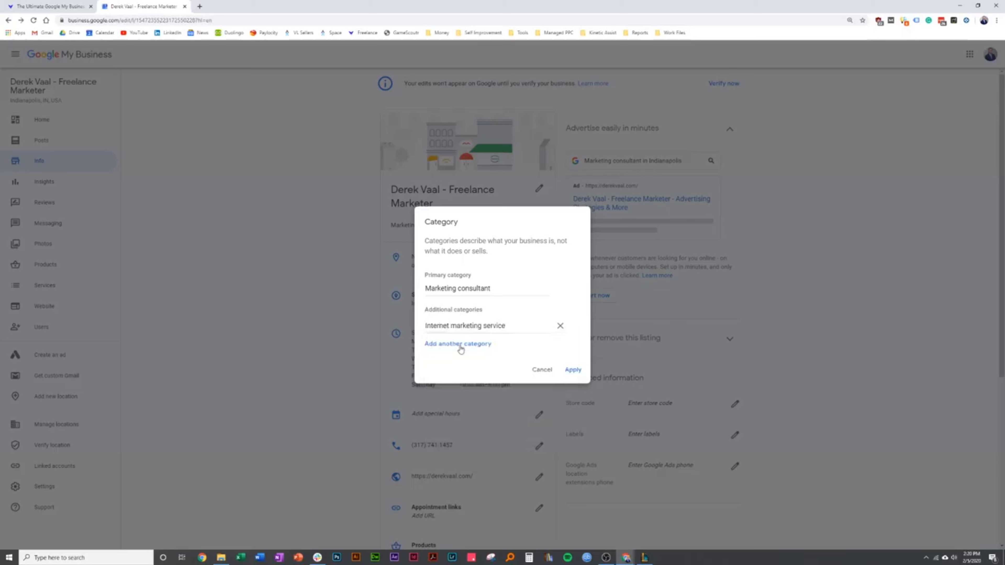
Add Marketing agency as another additional category and apply the category changes
click(460, 344)
text(marketing)
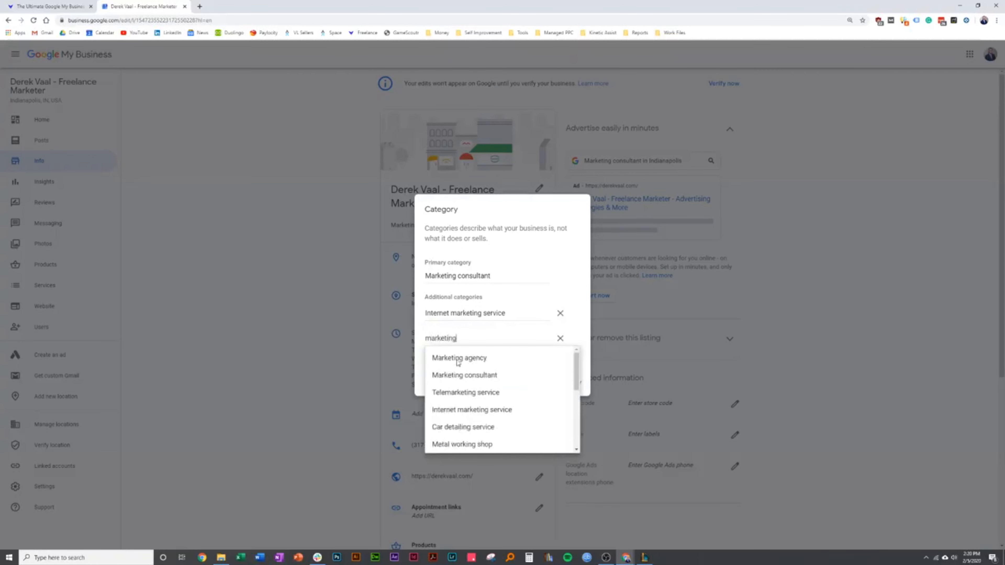
click(518, 358)
click(574, 383)
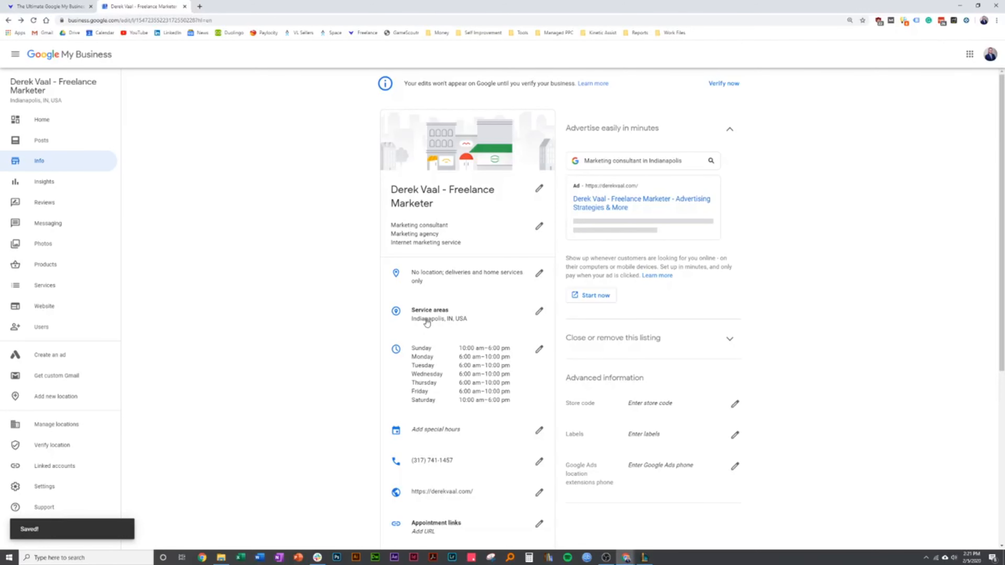
Examine the remaining business information and the form for adding a product, and return to the business information without saving a product
scroll(318, 355, down, 3)
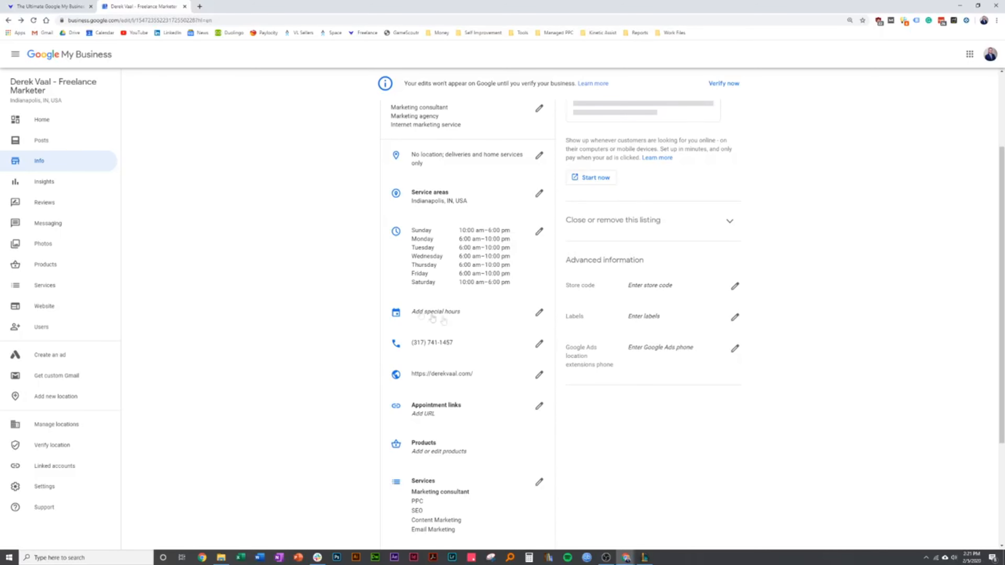
click(26, 6)
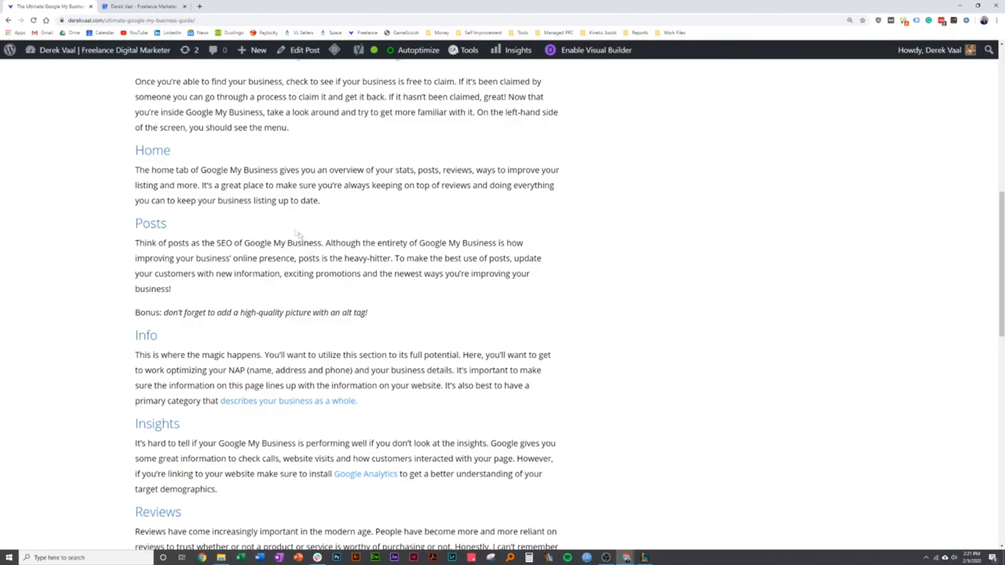
click(142, 7)
scroll(345, 307, down, 4)
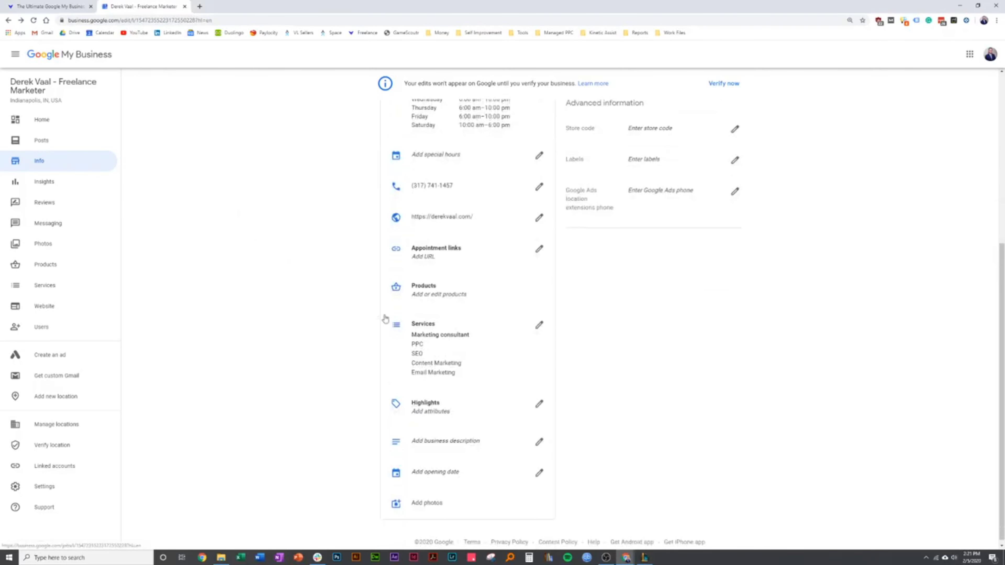
click(465, 297)
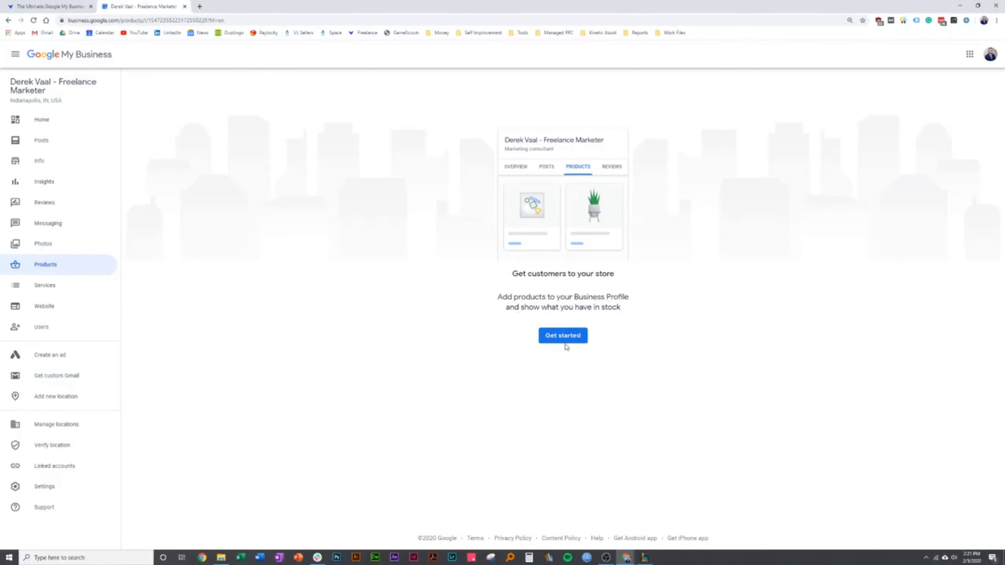
click(9, 20)
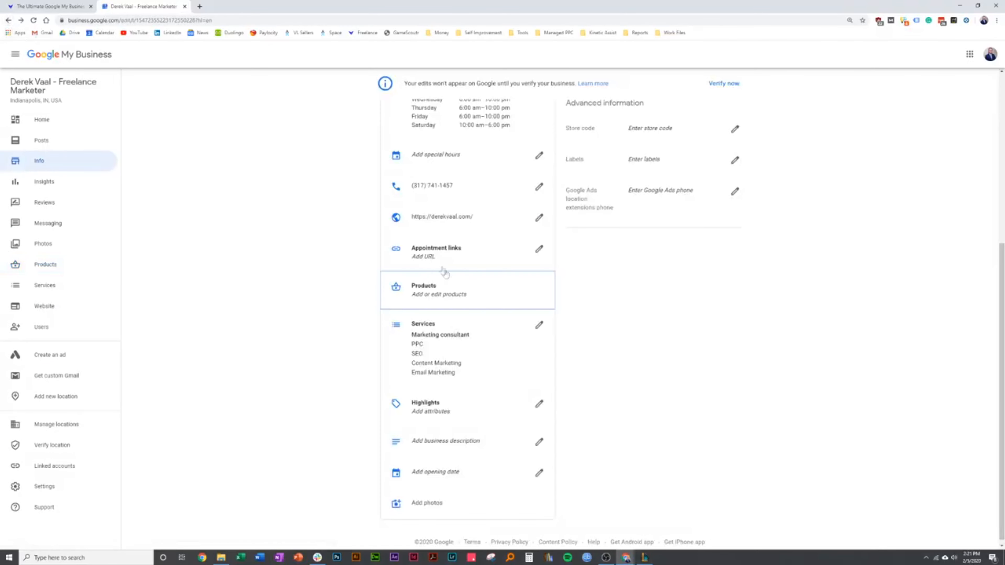
click(464, 296)
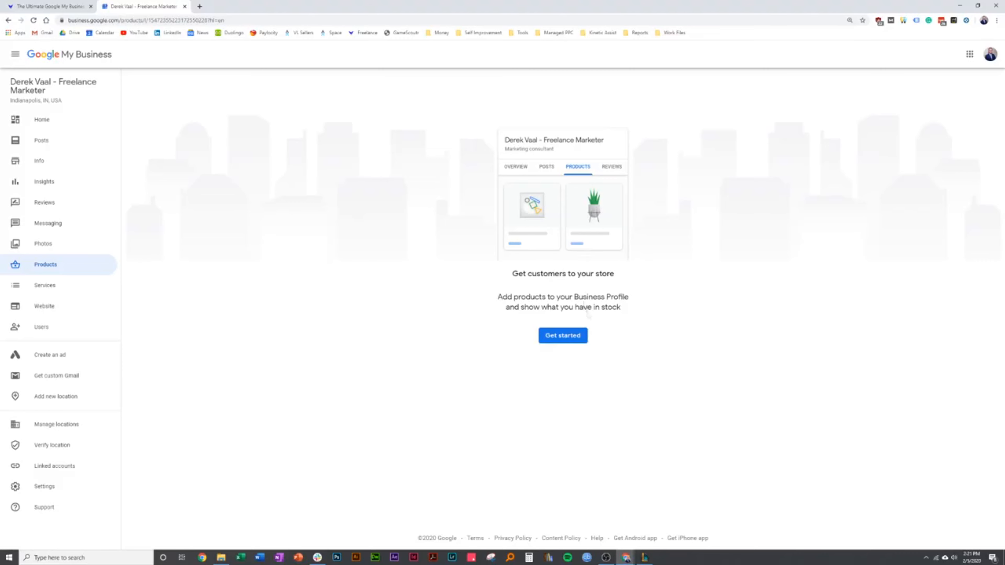
click(563, 335)
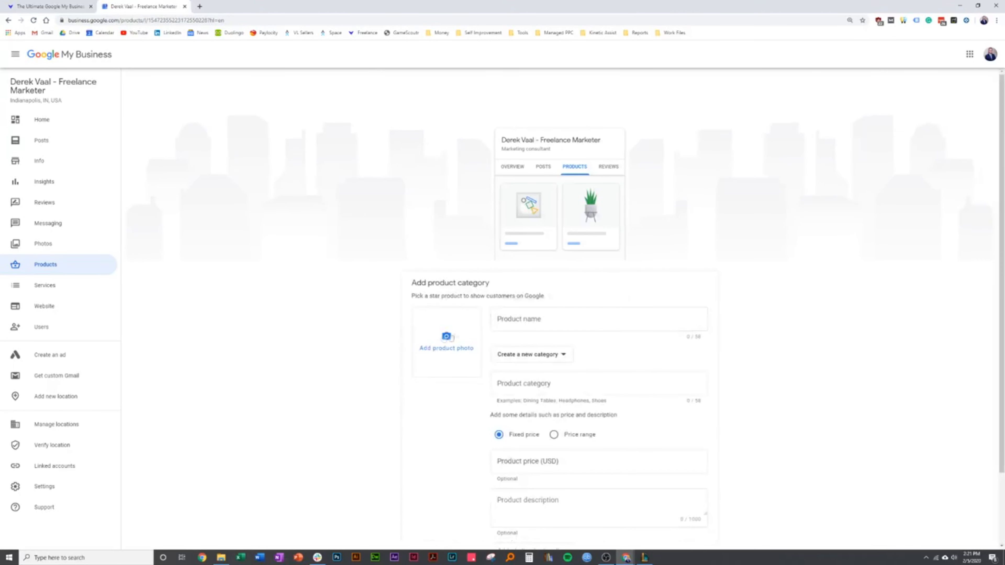
scroll(554, 342, down, 2)
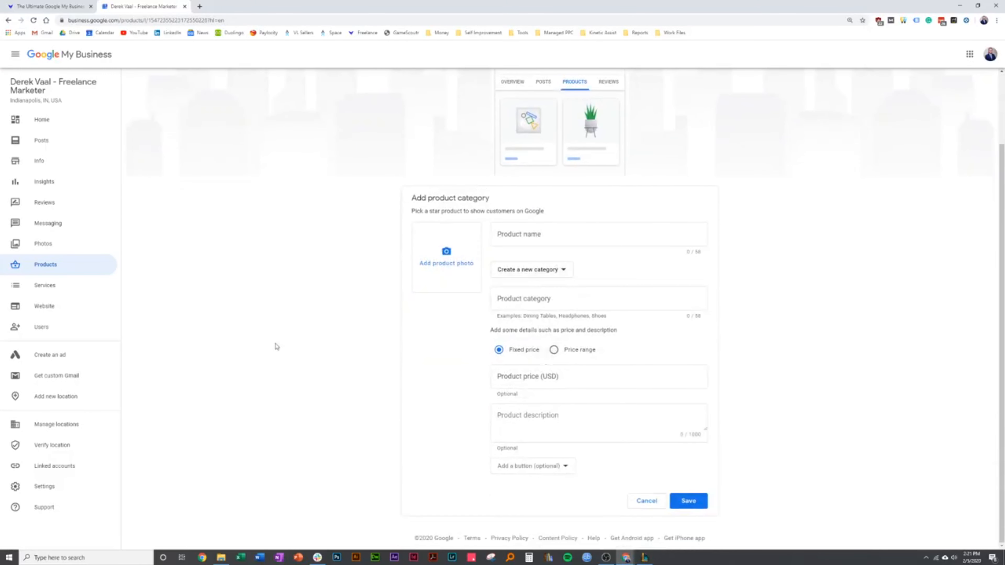
click(8, 20)
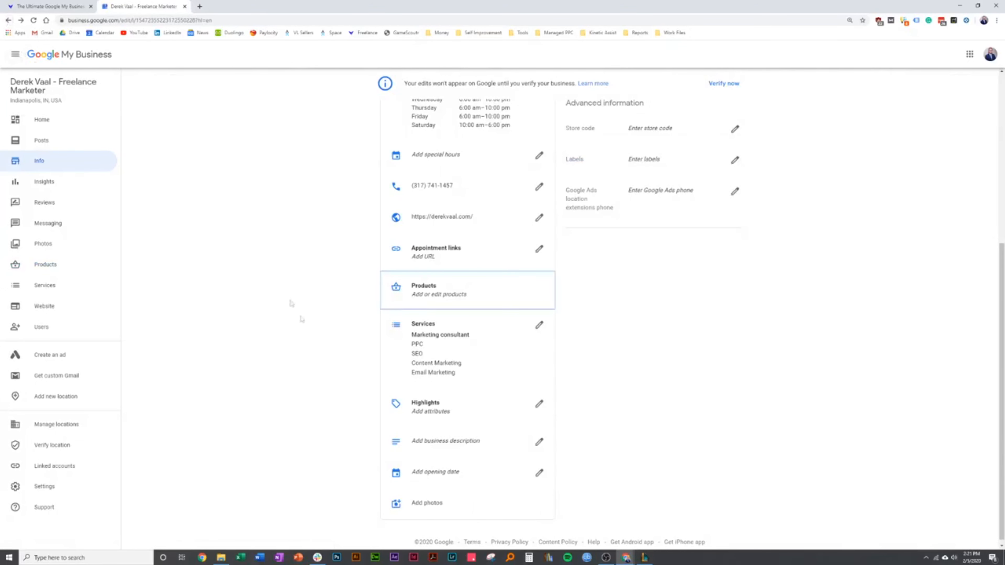
Start the business description with "Hi!", the owner's name as an introduction and "I run a freelance digital marketing"
click(430, 444)
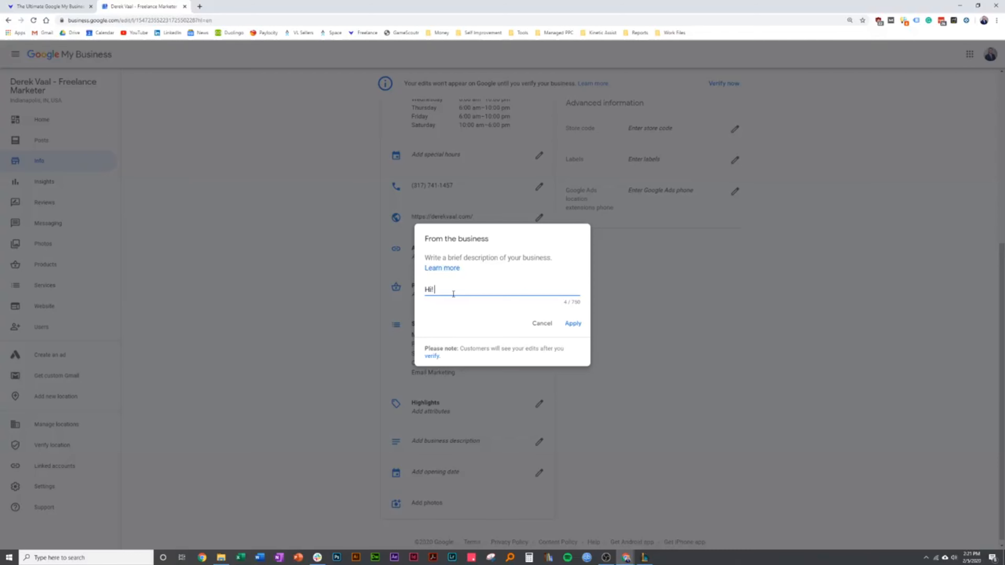
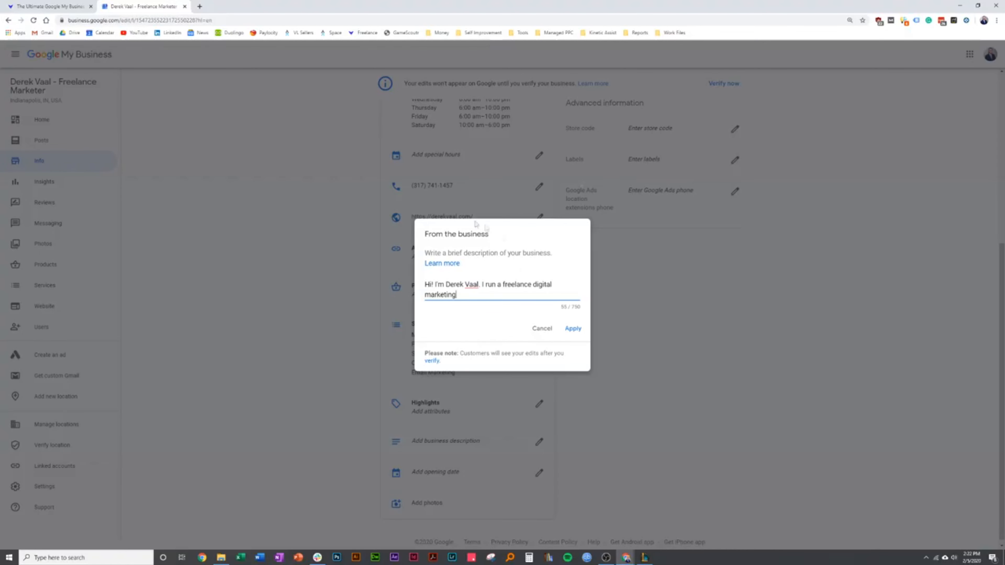
Reword the description's second sentence to "I'm a freelance digital marketer in the Indianapolis area"
drag(503, 285, 489, 286)
key(BackSpace)
key(BackSpace)
text('m a )
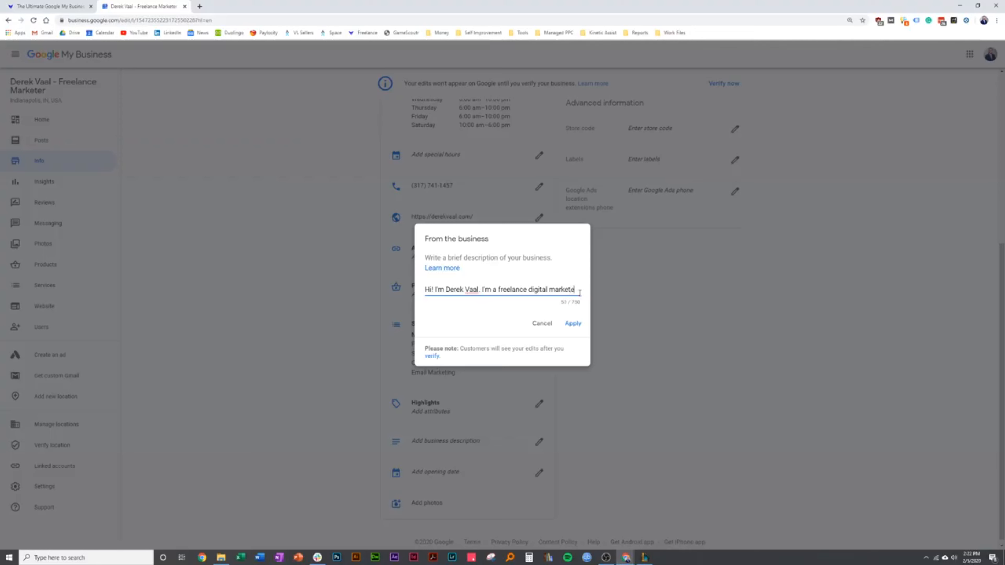
text(er in the Indiana)
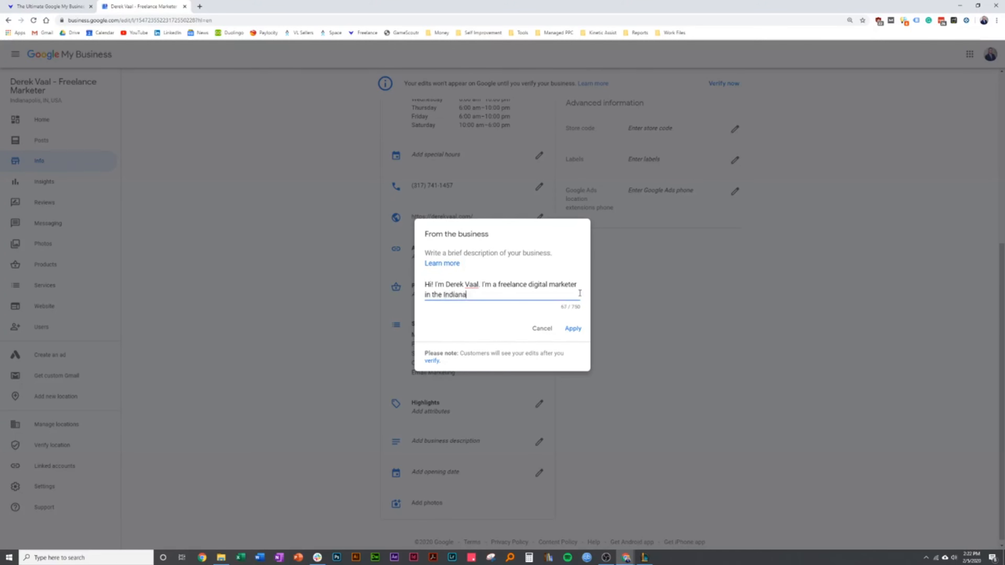
text(polis aer)
key(BackSpace)
text(ra)
text(. I help c)
text(ocal businesses)
text( get found o)
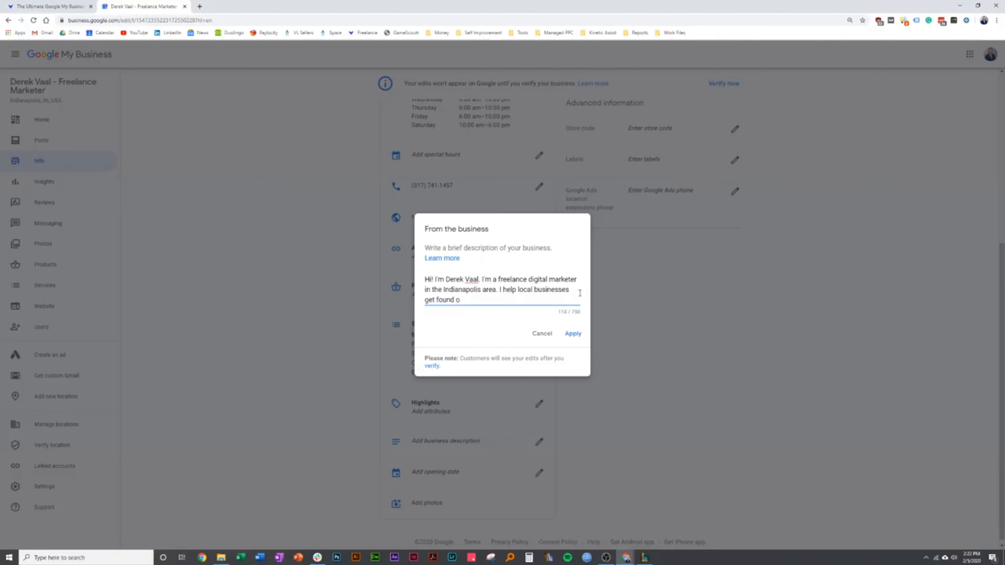
text(in  Goog)
Continue the business description with "I help local businesses get found on the internet and help them"
key(ctrl+BackSpace)
key(ctrl+BackSpace)
text(on the internet and help themprov)
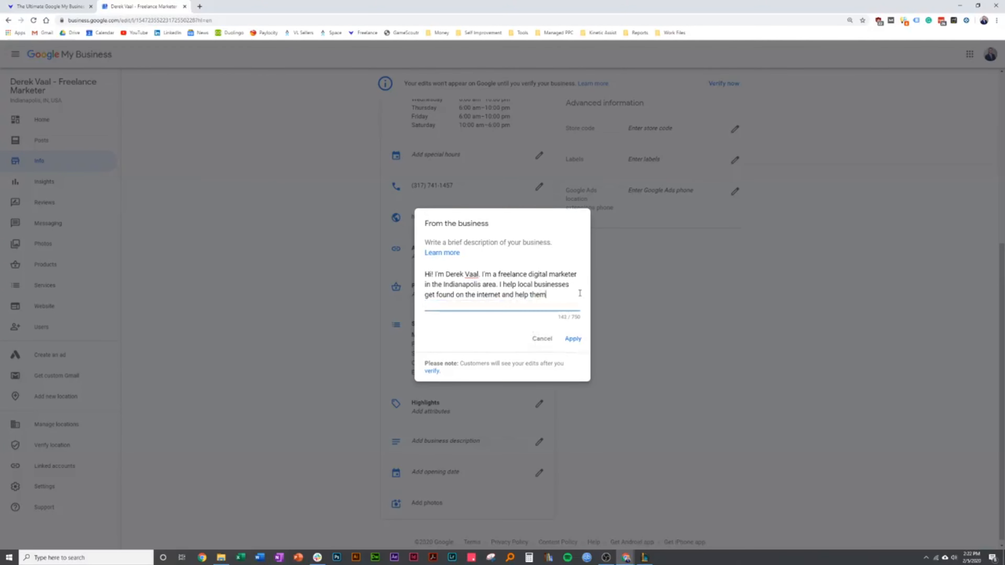
key(BackSpace)
key(BackSpace)
key(BackSpace)
key(BackSpace)
Finish the business description with "with their marketing efforts. I offer PPC, SEO, email marketing, content marketing and more!"
text(provuid)
key(BackSpace)
key(BackSpace)
key(BackSpace)
key(BackSpace)
text(m with their marketing efforts. I offer PPC)
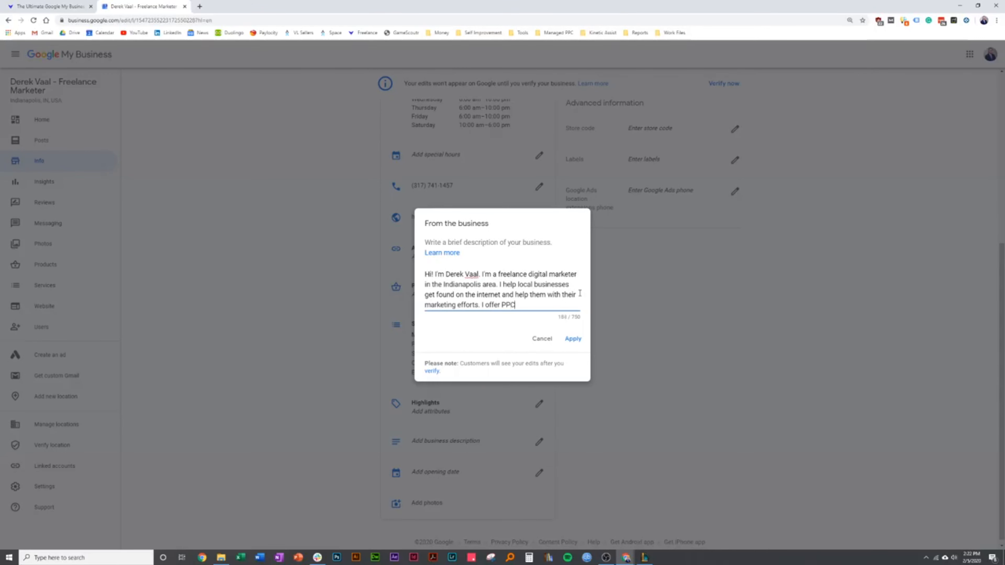
text(, SEO, email marketing.)
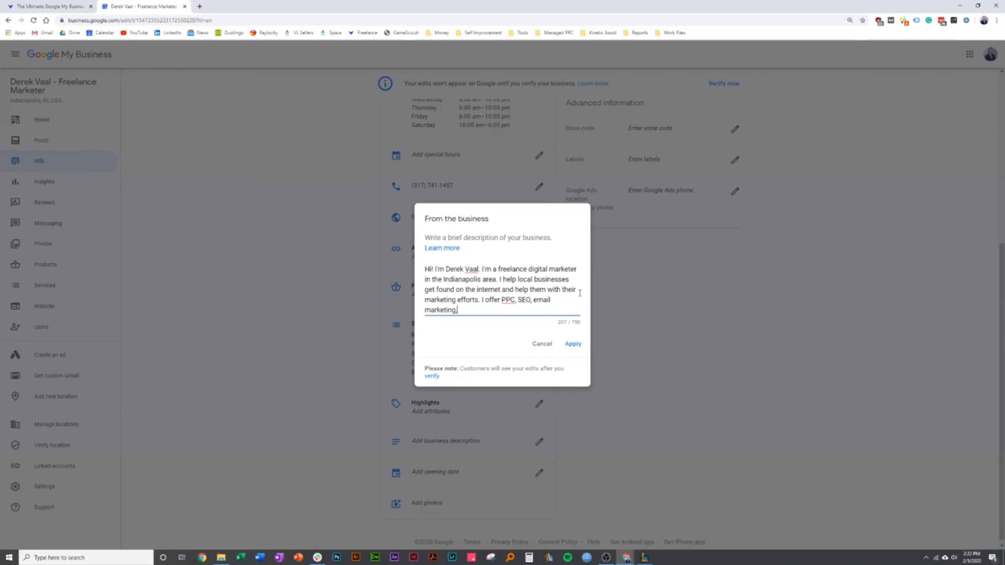
text( content marketing and more!)
key(Return)
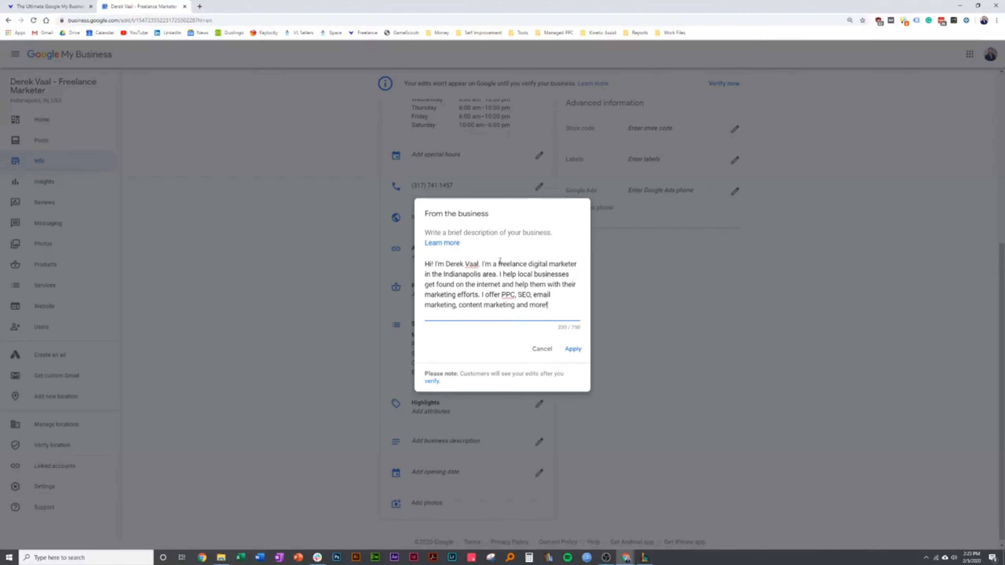
Check the description's keyword phrases, such as "digital marketer" and the Indianapolis wording, and apply the description to the listing
drag(528, 264, 580, 261)
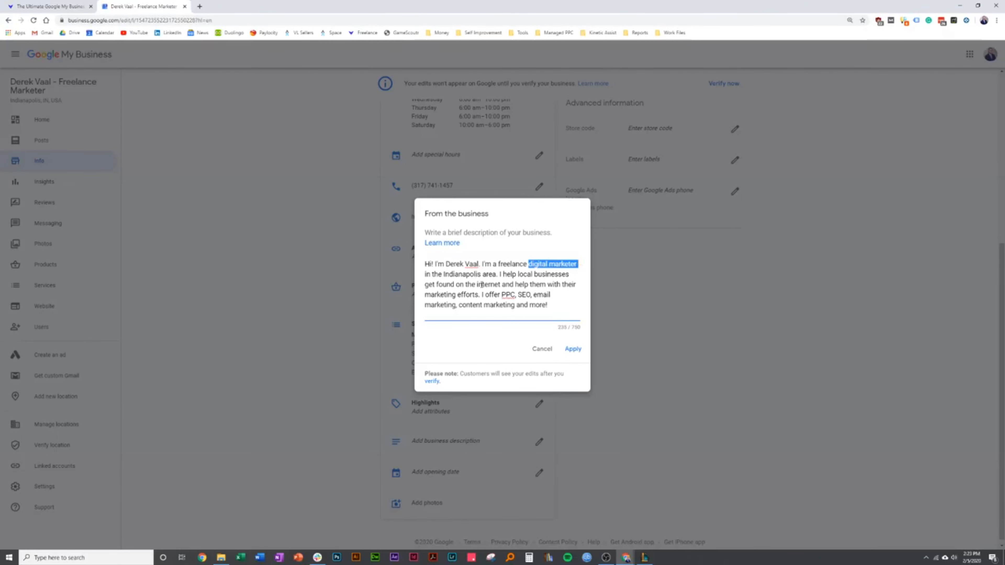
drag(443, 274, 533, 294)
click(511, 303)
click(554, 305)
click(575, 350)
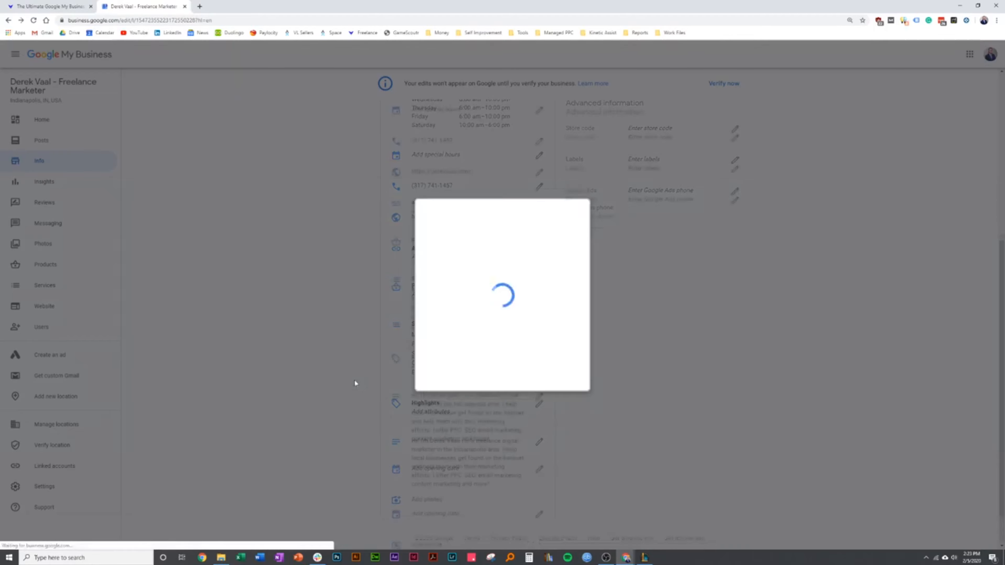
Set the business's opening date to February 1, 2020 and apply it
scroll(352, 380, down, 2)
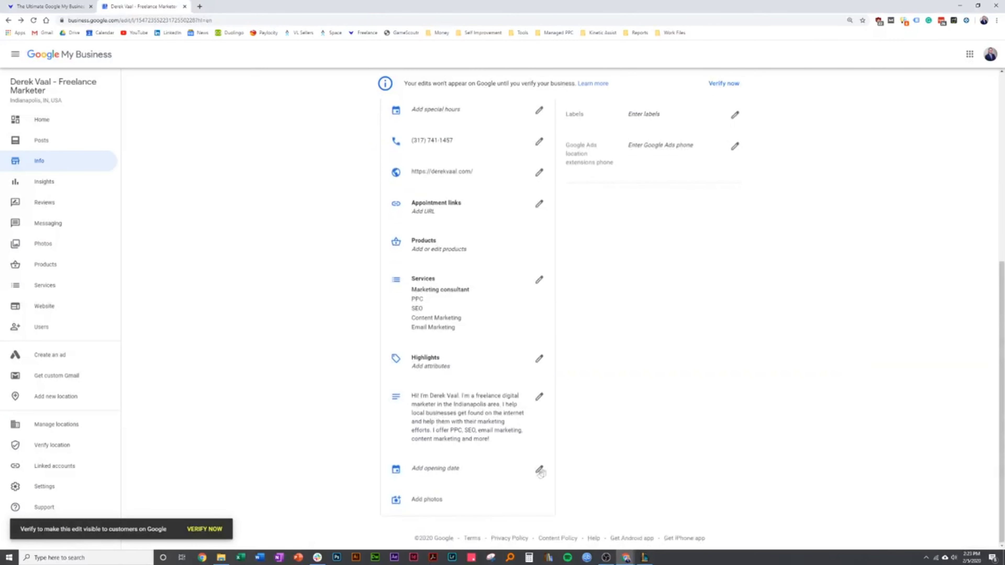
click(539, 468)
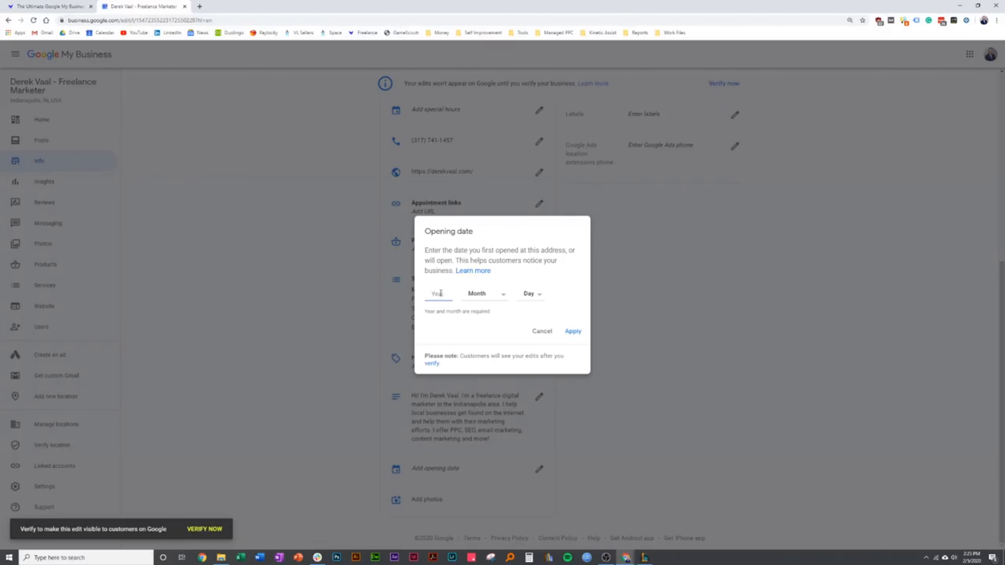
text(2020)
key(Tab)
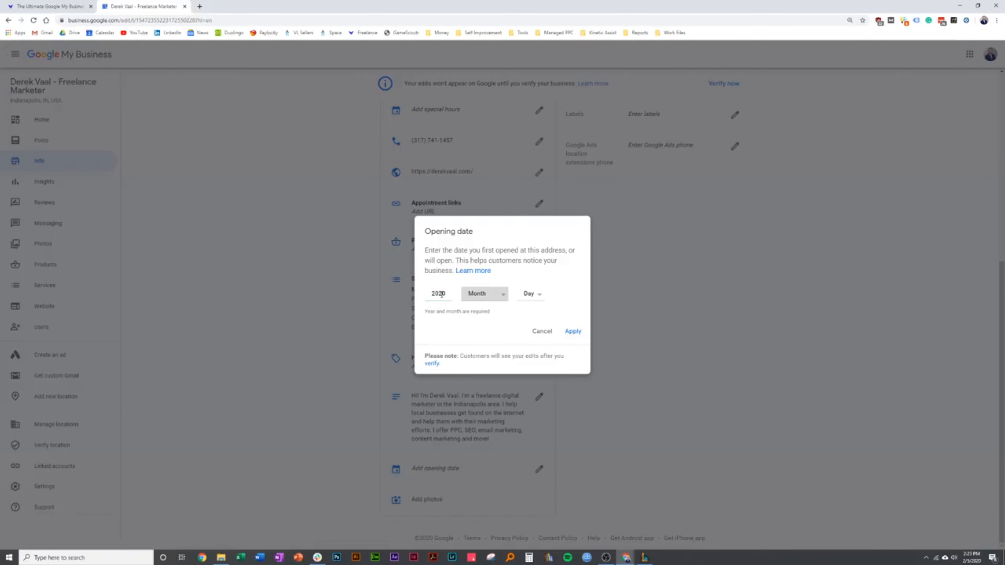
key(f)
click(530, 293)
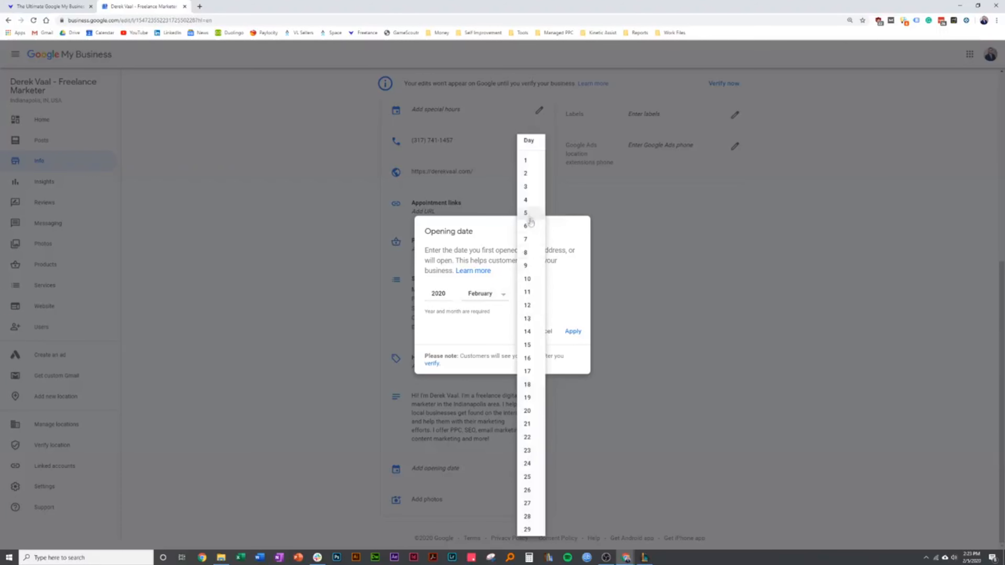
click(527, 161)
click(570, 333)
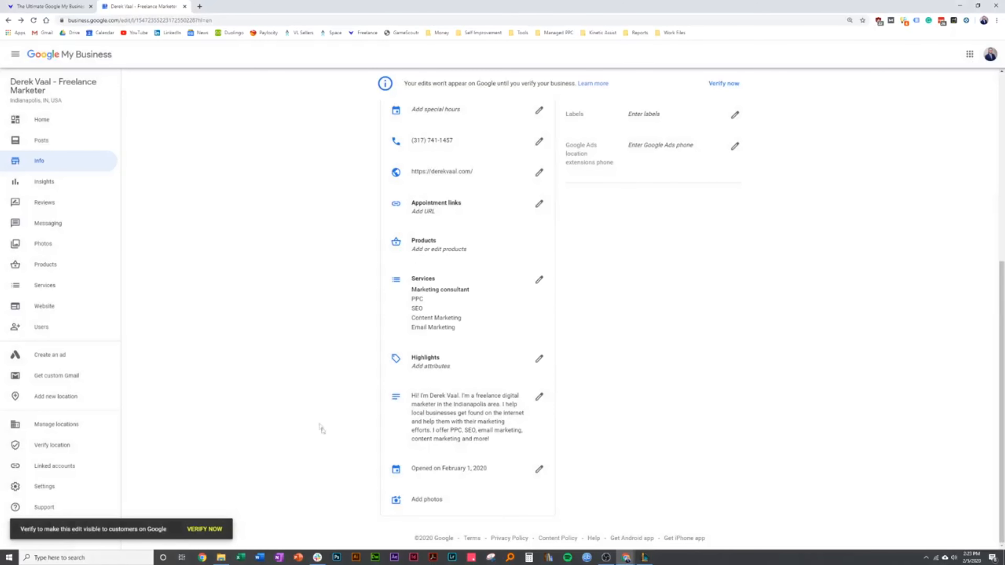
Examine the advanced information's label and Google Ads location extensions phone forms, leaving both without entering anything
scroll(321, 428, up, 6)
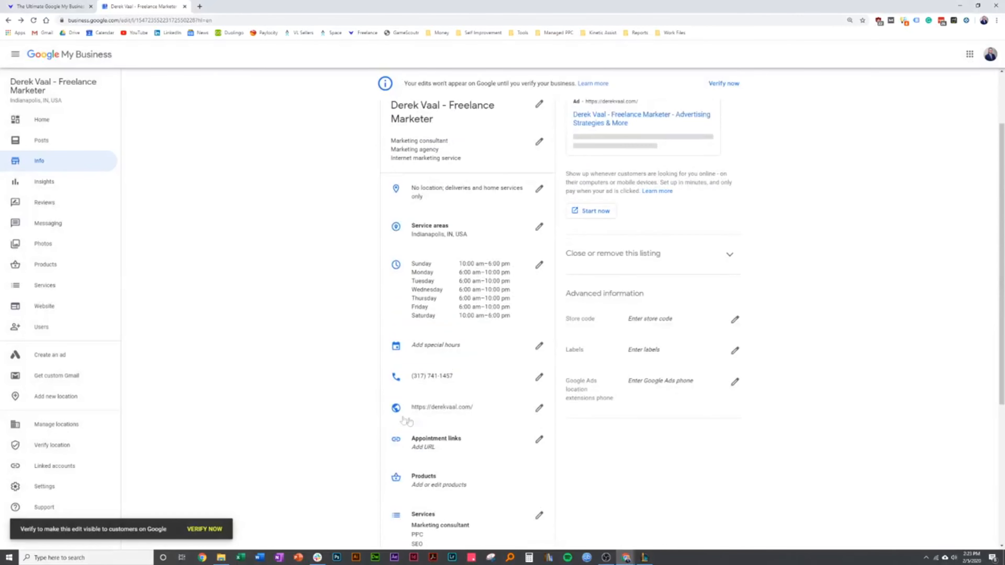
scroll(407, 418, up, 2)
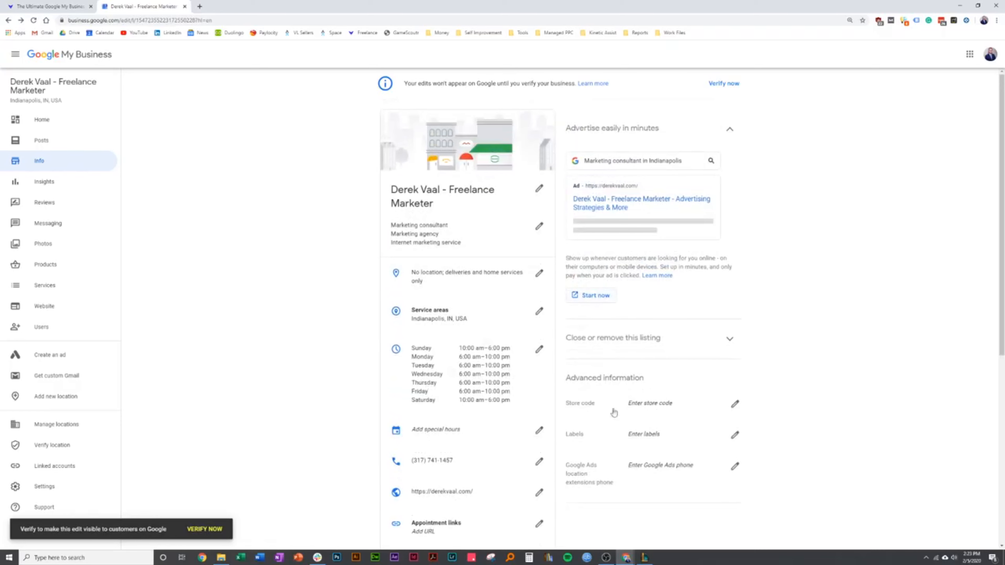
scroll(655, 395, down, 3)
click(734, 317)
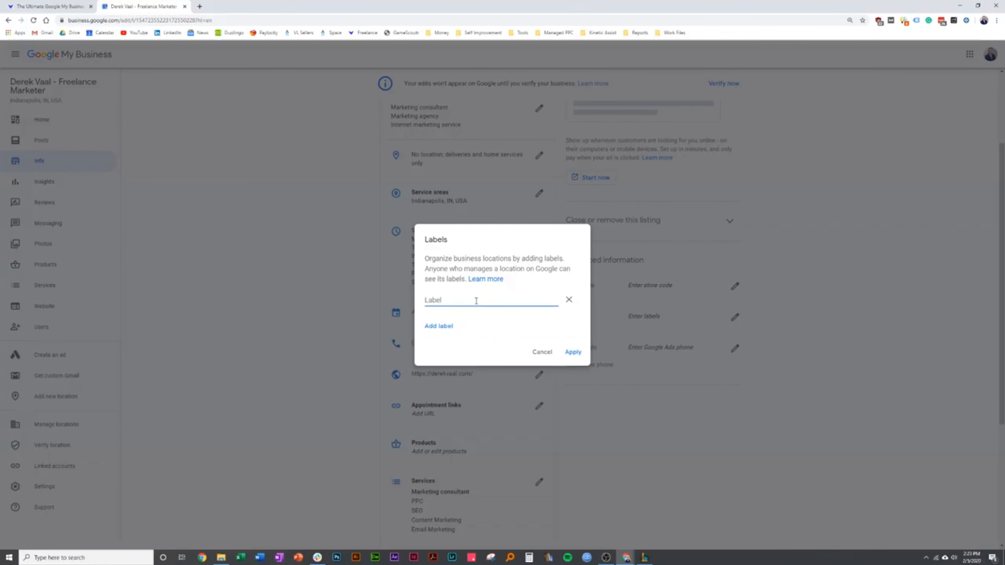
click(542, 352)
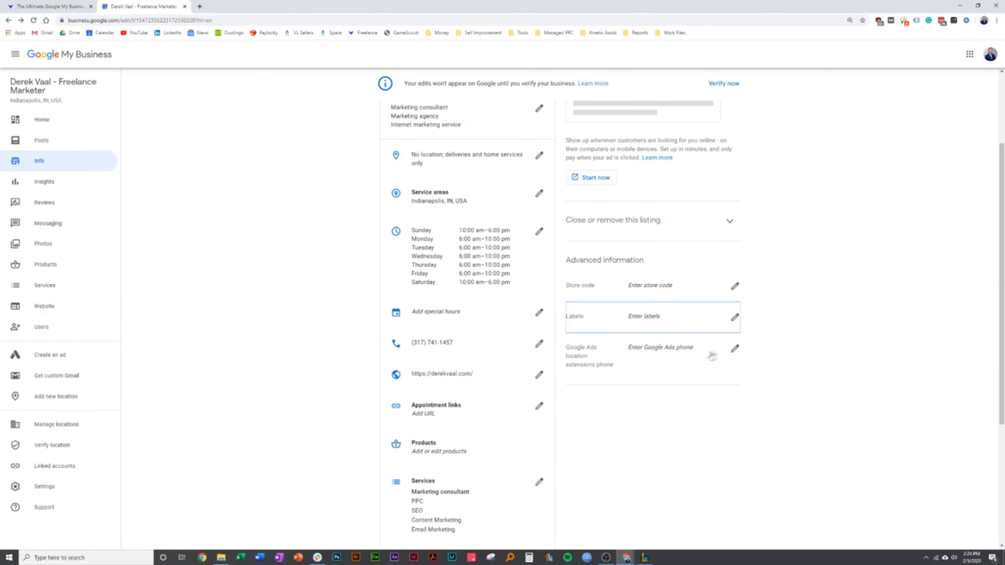
click(735, 349)
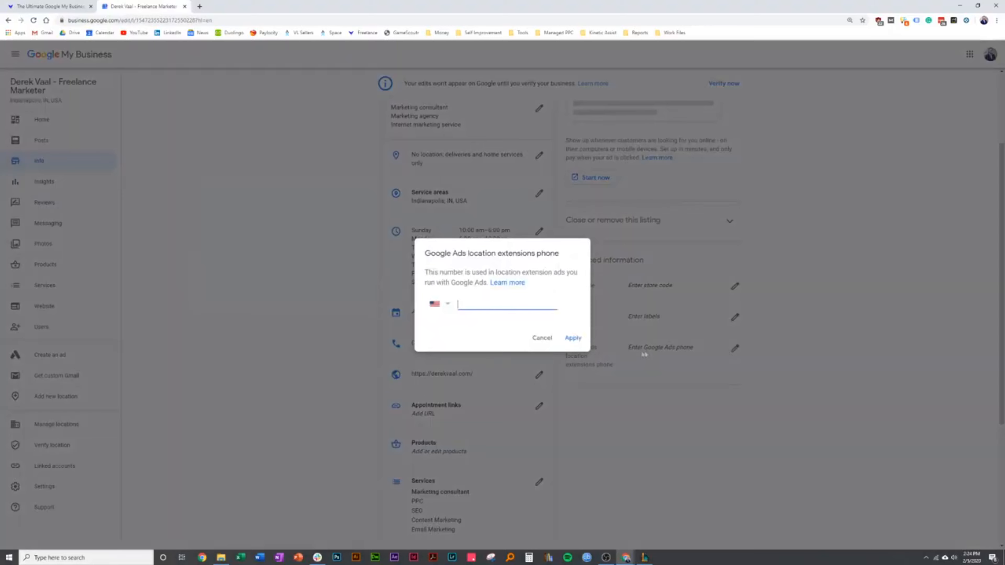
click(546, 341)
scroll(714, 379, up, 3)
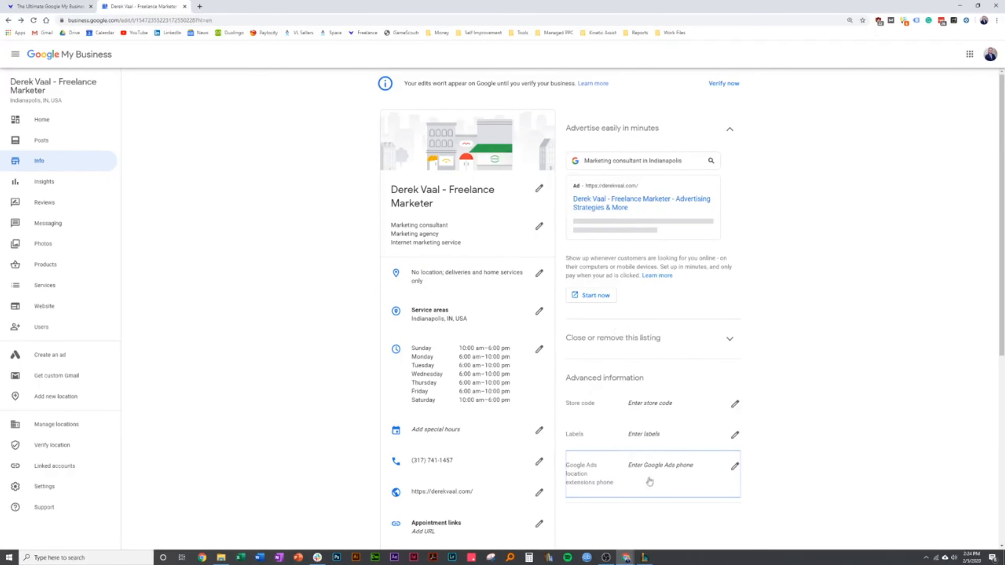
Look over the rest of the business information, consult the Google My Business guide and return to the listing
scroll(639, 479, down, 1)
scroll(640, 435, down, 2)
scroll(657, 395, up, 3)
key(ctrl+Tab)
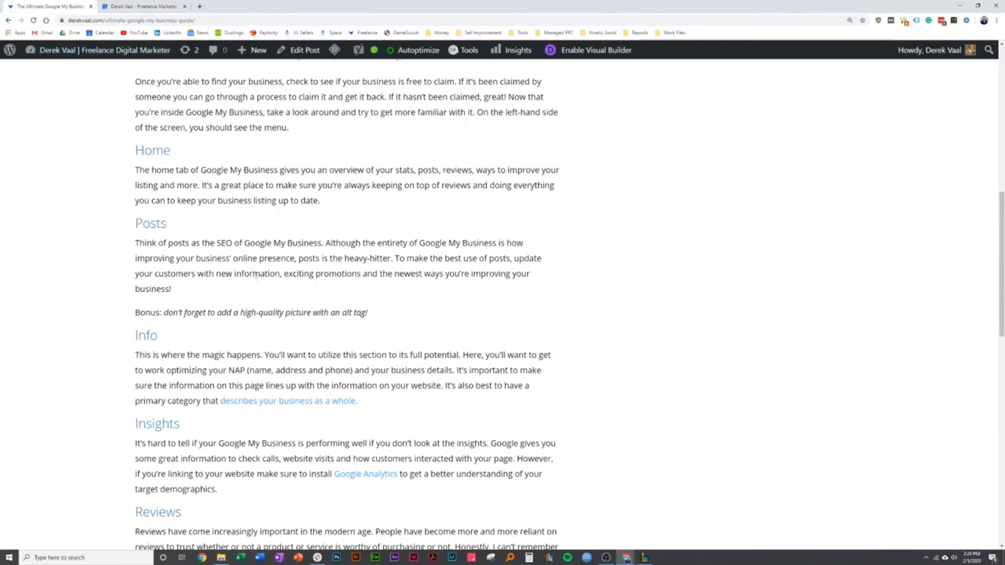
click(146, 6)
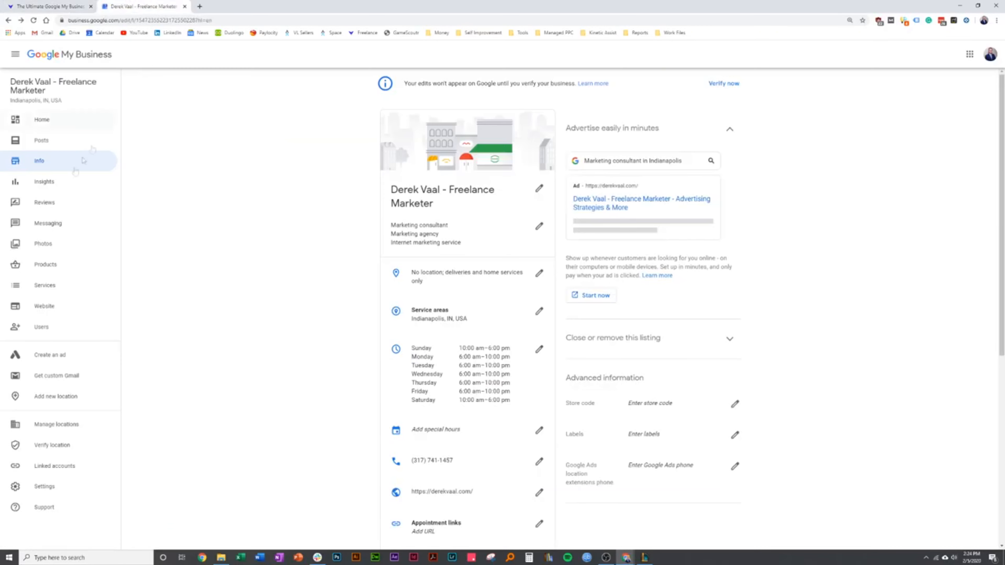
Open the listing's posts and examine the offer post form, closing it without publishing an offer
click(44, 141)
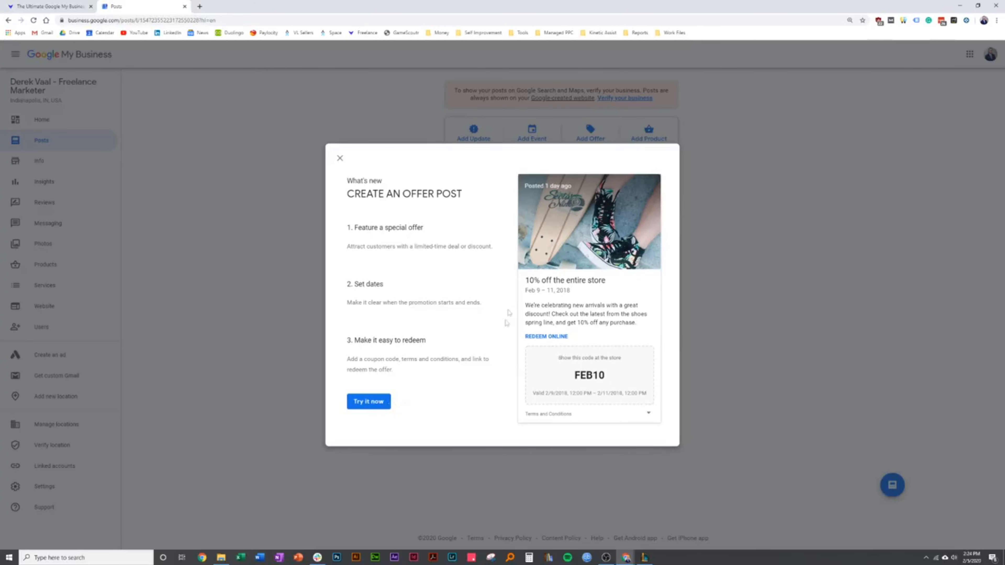
click(353, 406)
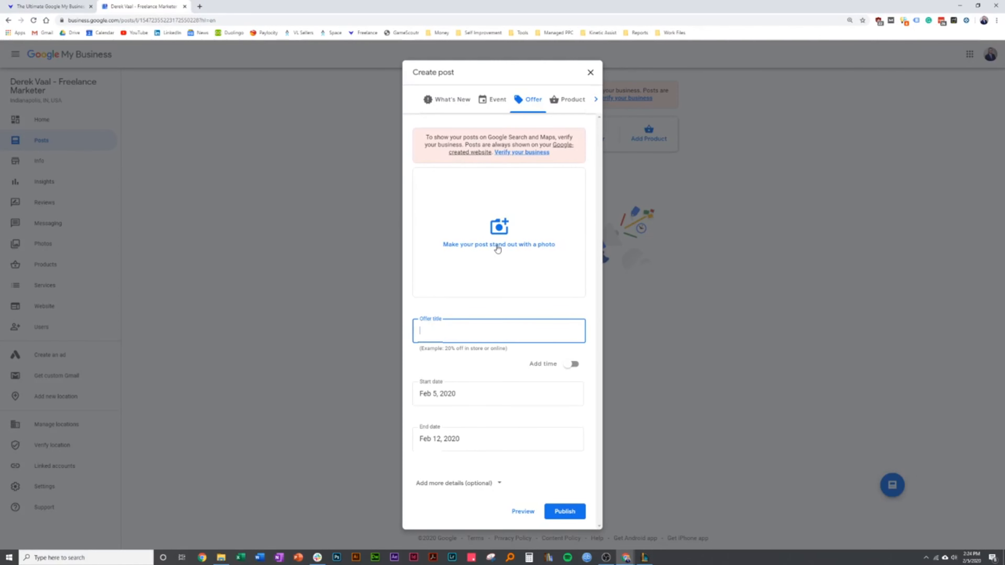
text(New)
key(BackSpace)
key(BackSpace)
key(BackSpace)
click(590, 72)
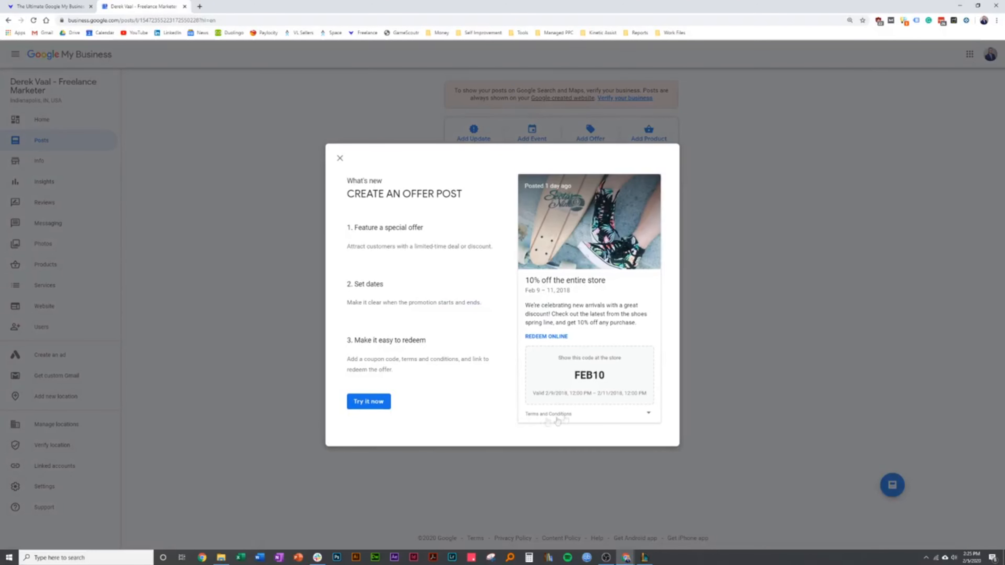
Examine the sample offer post's title, dates and promotional text, and close the offer introduction
drag(526, 281, 598, 292)
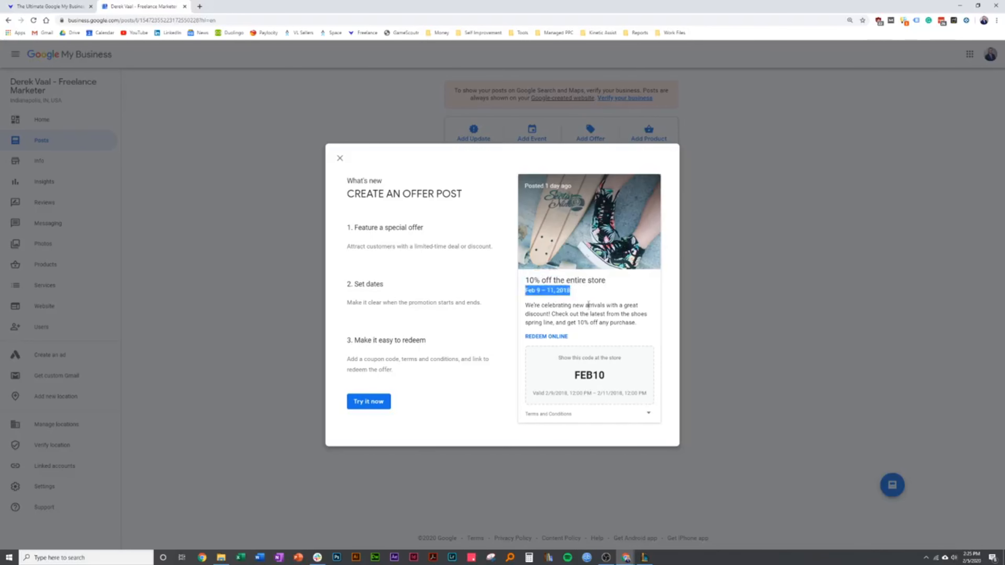
drag(529, 306, 632, 323)
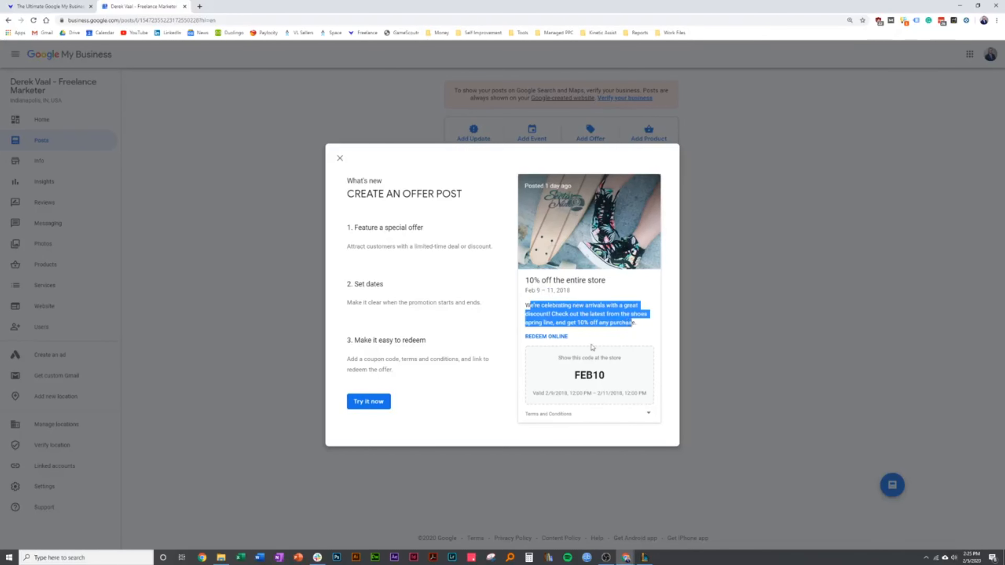
click(599, 337)
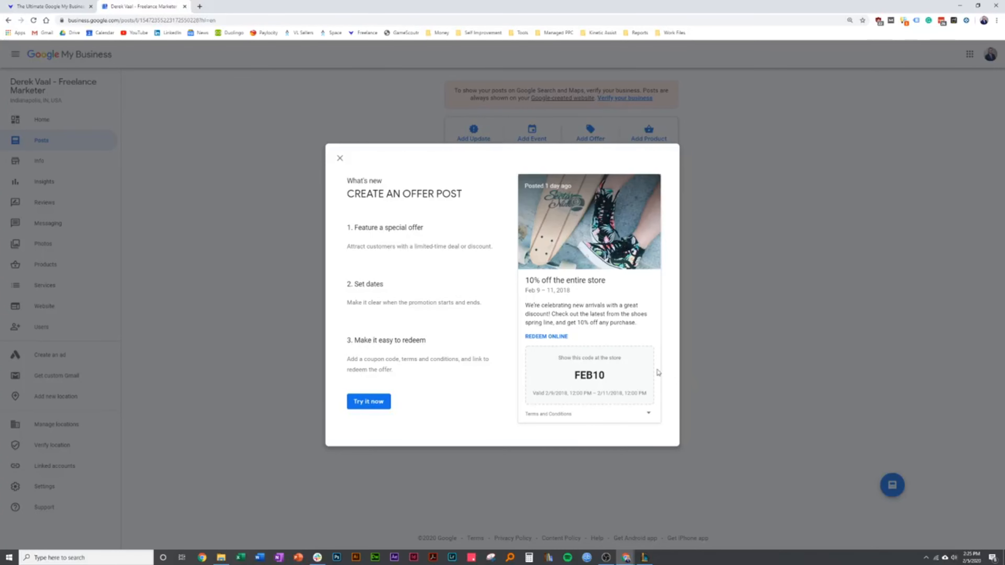
click(340, 159)
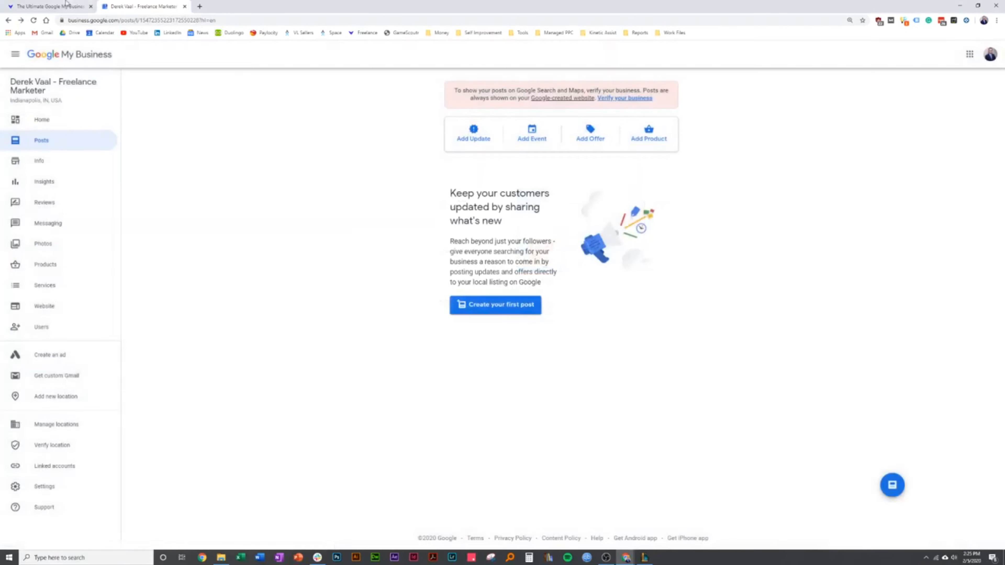
Read the guide's advice on posts and business information, and return to the listing's posts
click(66, 4)
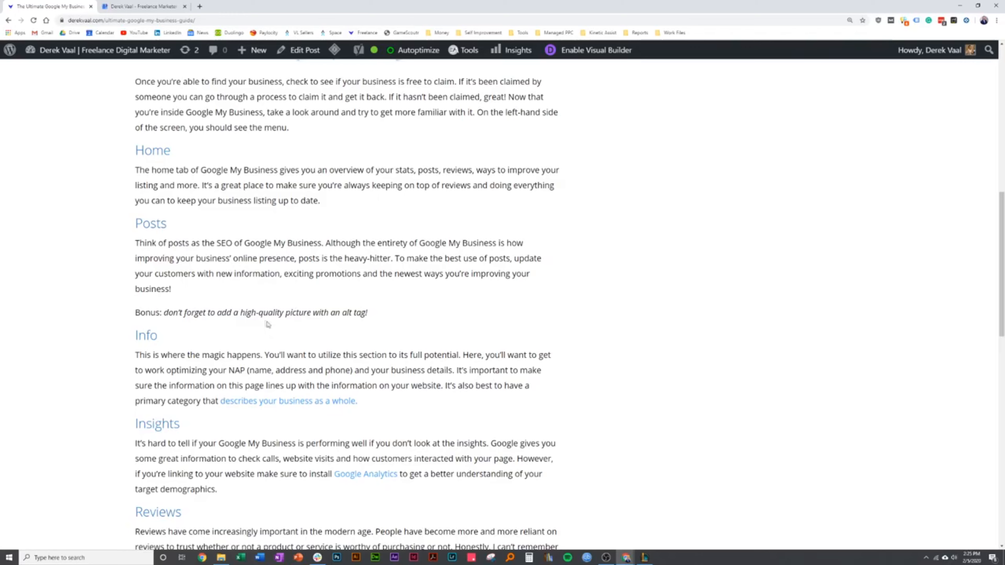
scroll(263, 323, down, 1)
click(136, 6)
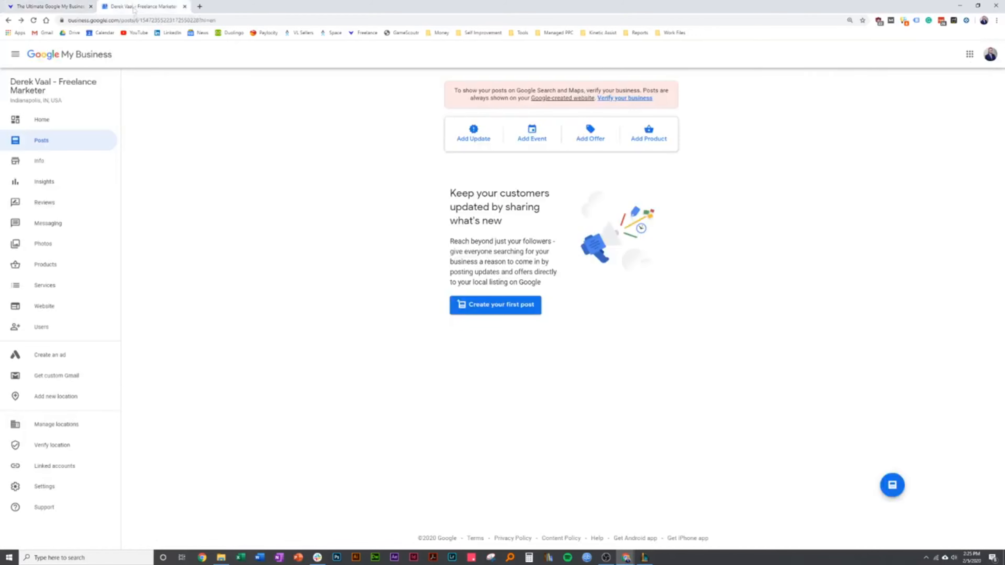
Open the listing's home overview and look through its verification, completion and posting suggestions
click(75, 162)
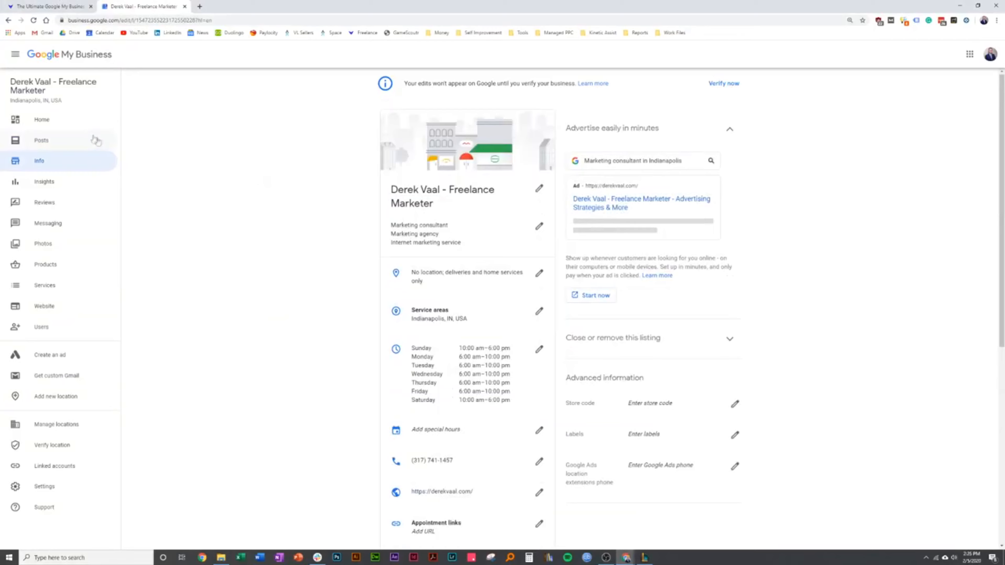
click(93, 139)
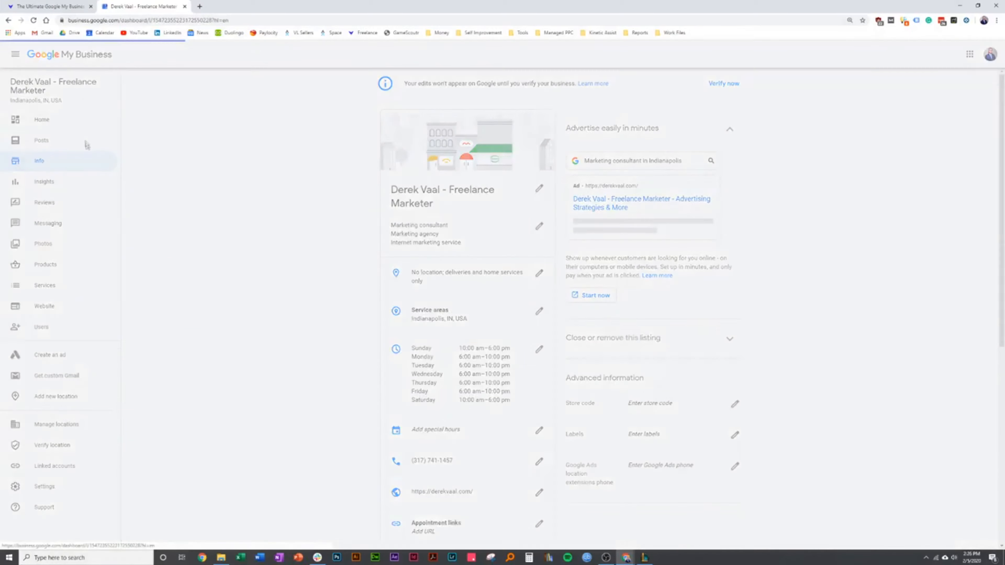
click(580, 352)
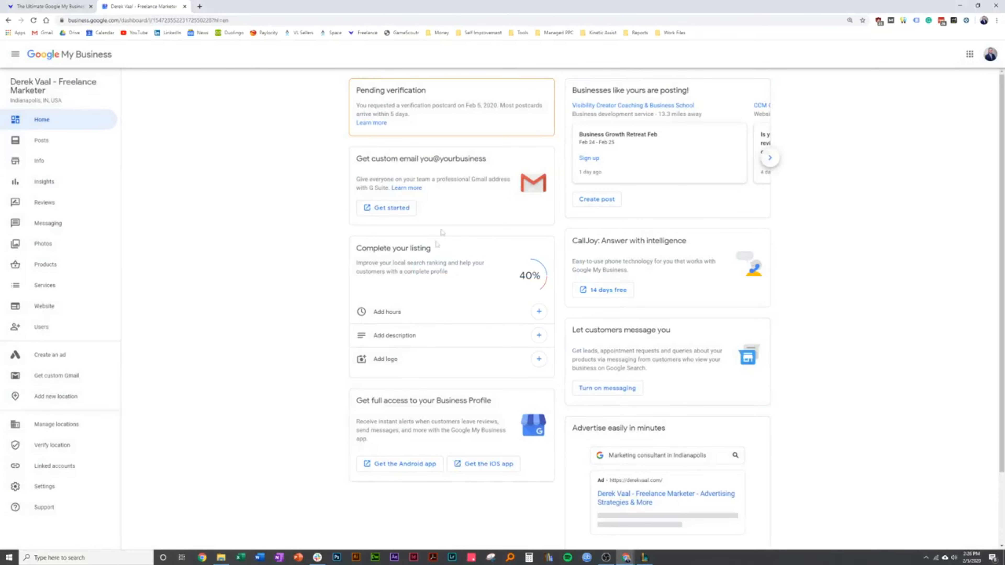
scroll(539, 345, down, 2)
scroll(534, 325, up, 2)
Review all the completed business information, and read the guide's sections on Info, Insights and Reviews
click(61, 165)
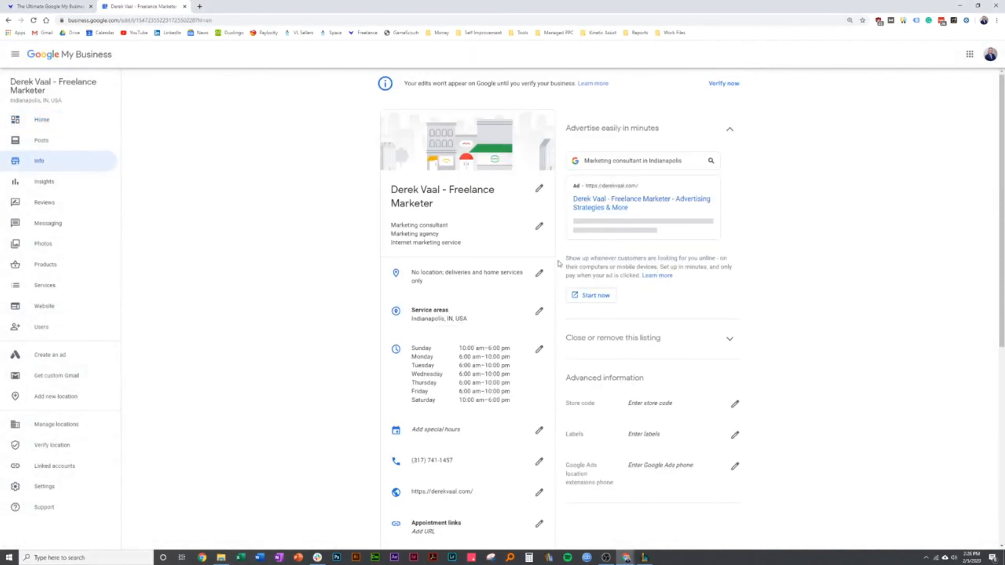
scroll(368, 278, down, 3)
scroll(367, 279, up, 3)
scroll(368, 249, down, 4)
scroll(372, 247, down, 5)
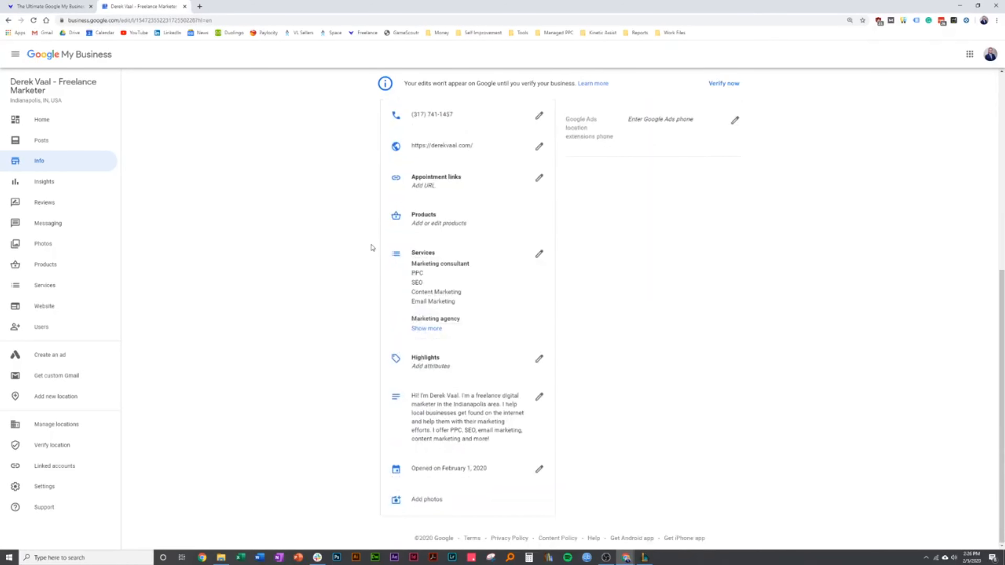
scroll(376, 253, up, 5)
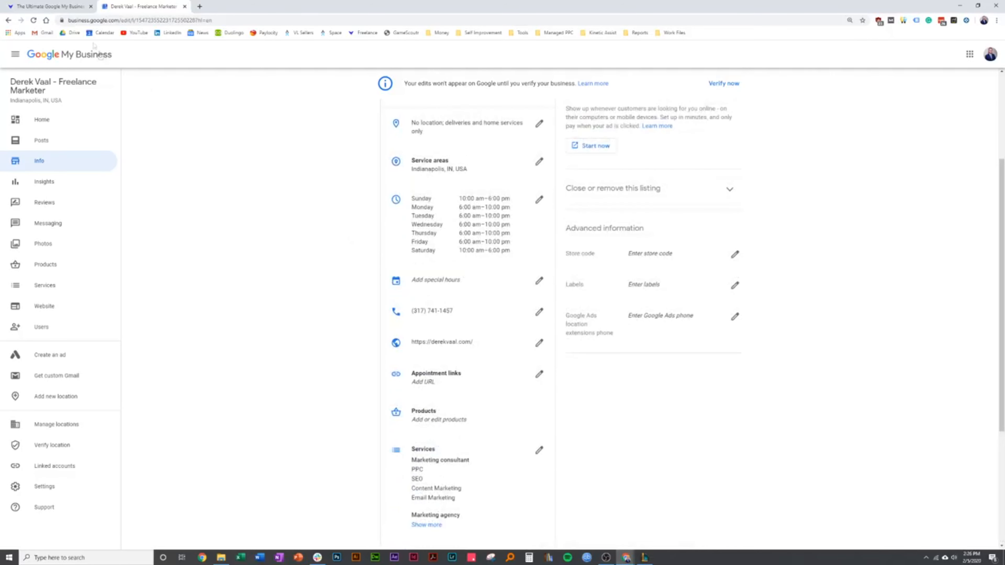
click(60, 6)
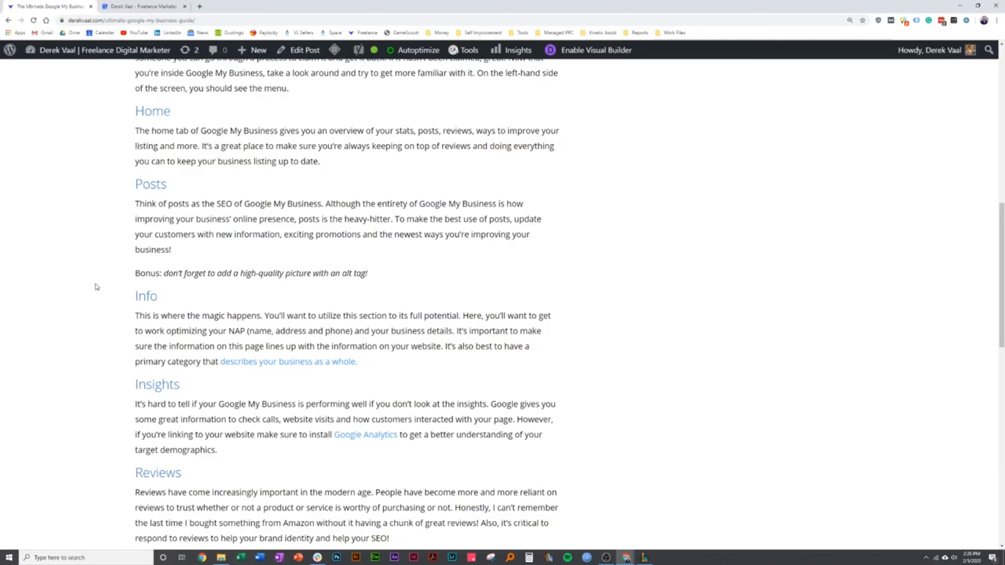
scroll(98, 287, down, 3)
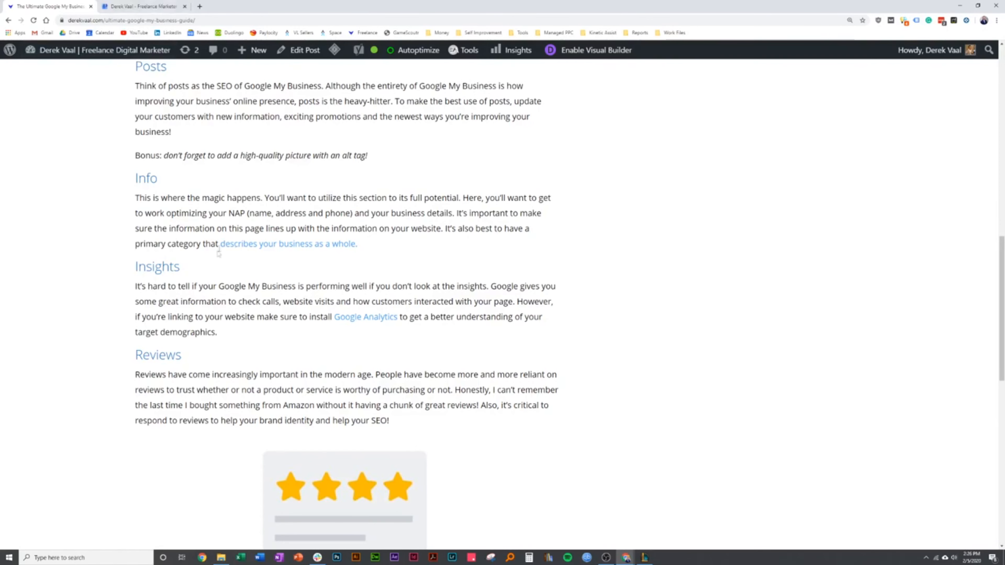
Compare the listing's categories, service area, hours and contact details with the guide's advice on business information
click(176, 7)
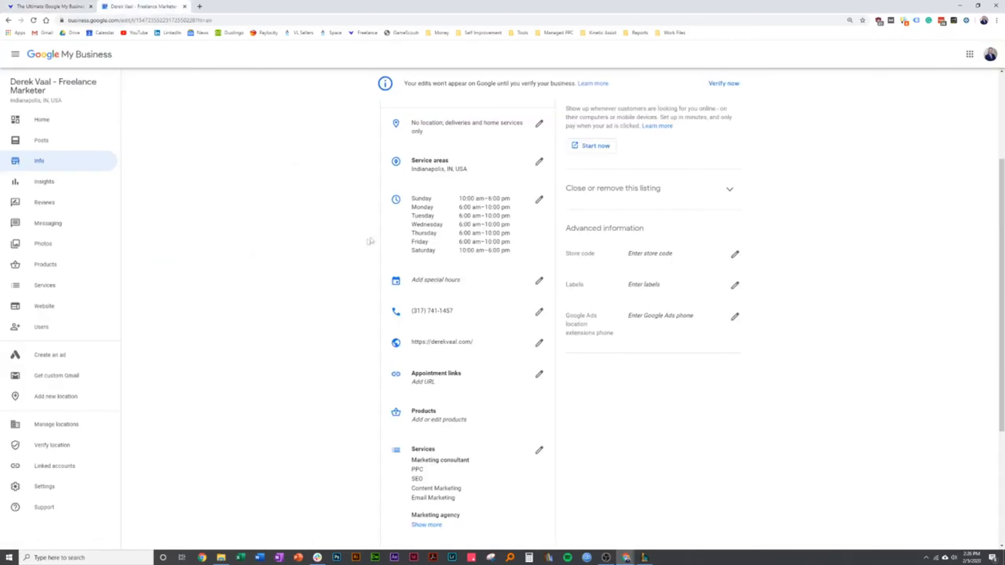
scroll(361, 246, up, 5)
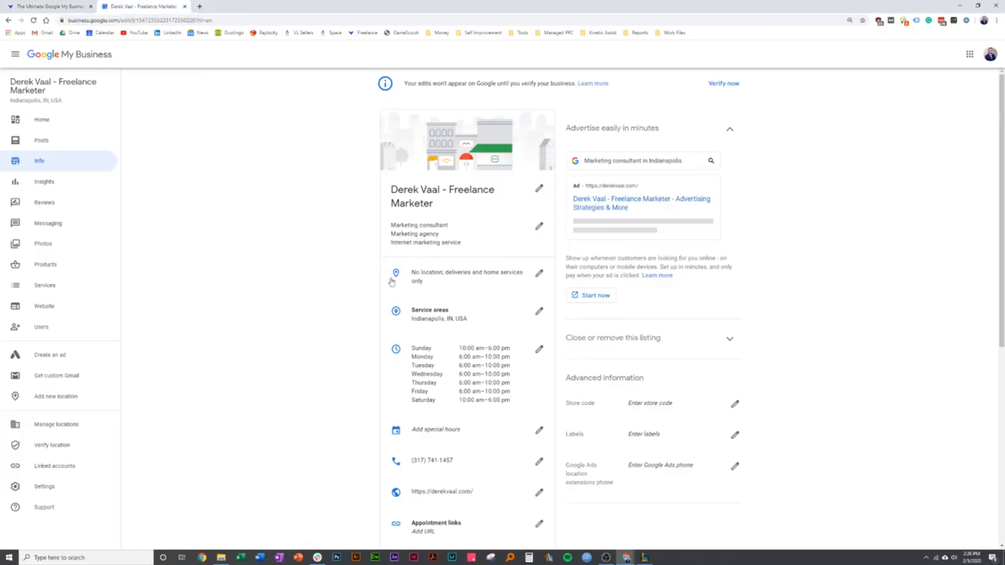
scroll(355, 242, down, 5)
scroll(354, 243, down, 3)
scroll(355, 244, up, 4)
scroll(304, 280, up, 1)
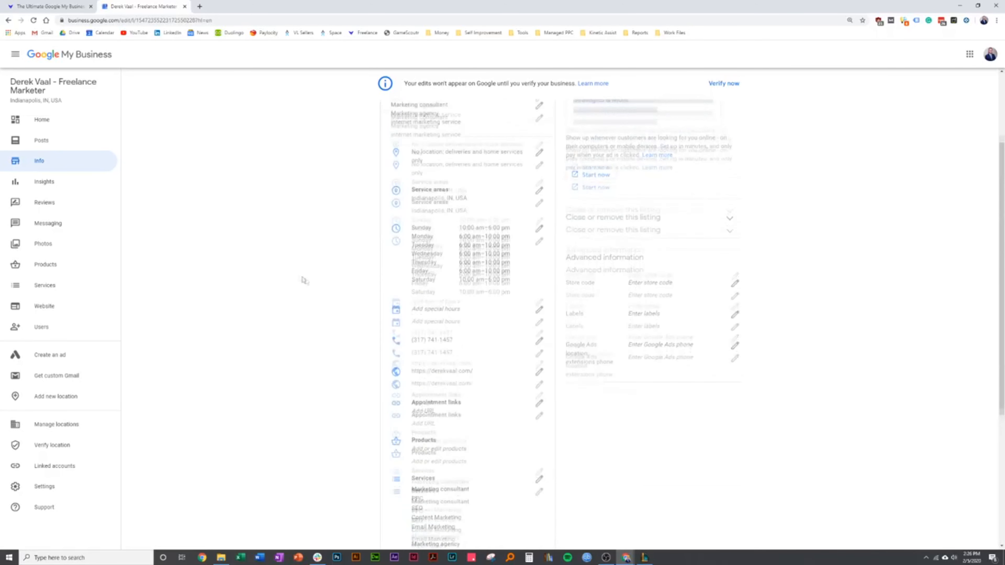
scroll(321, 289, up, 2)
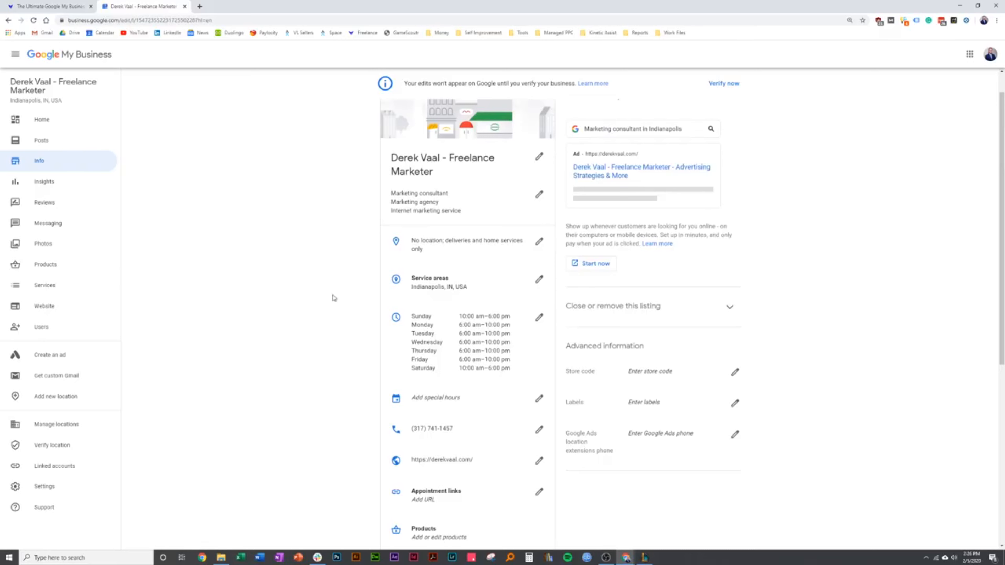
scroll(356, 333, down, 2)
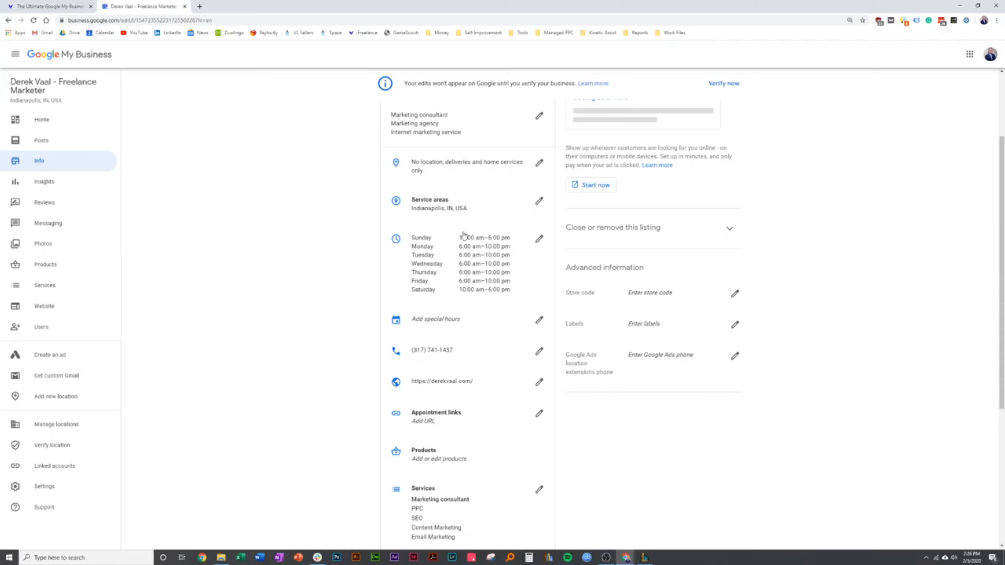
click(66, 4)
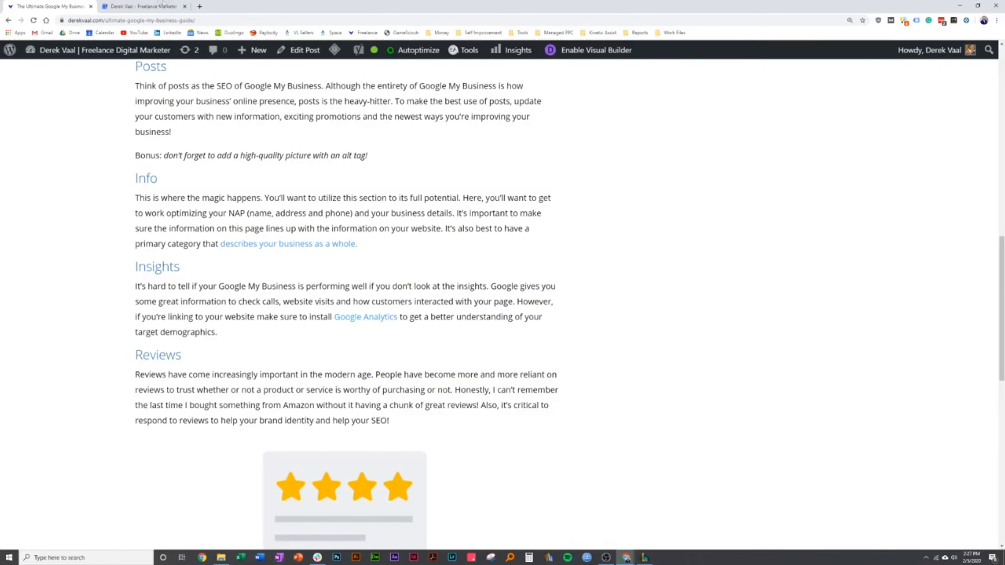
Look through the listing's business information, view the available highlight attributes, and close them without applying any
click(175, 5)
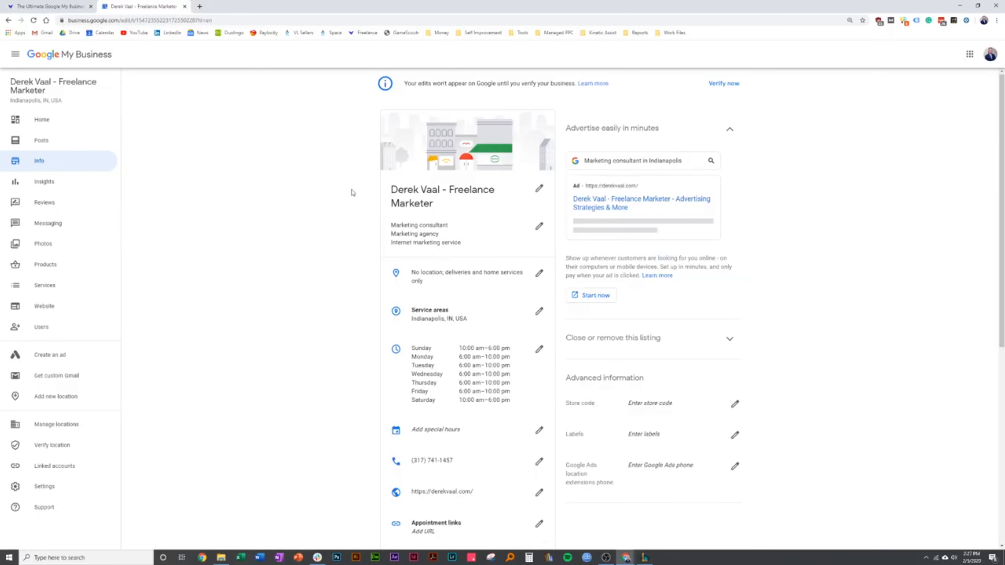
scroll(358, 203, down, 2)
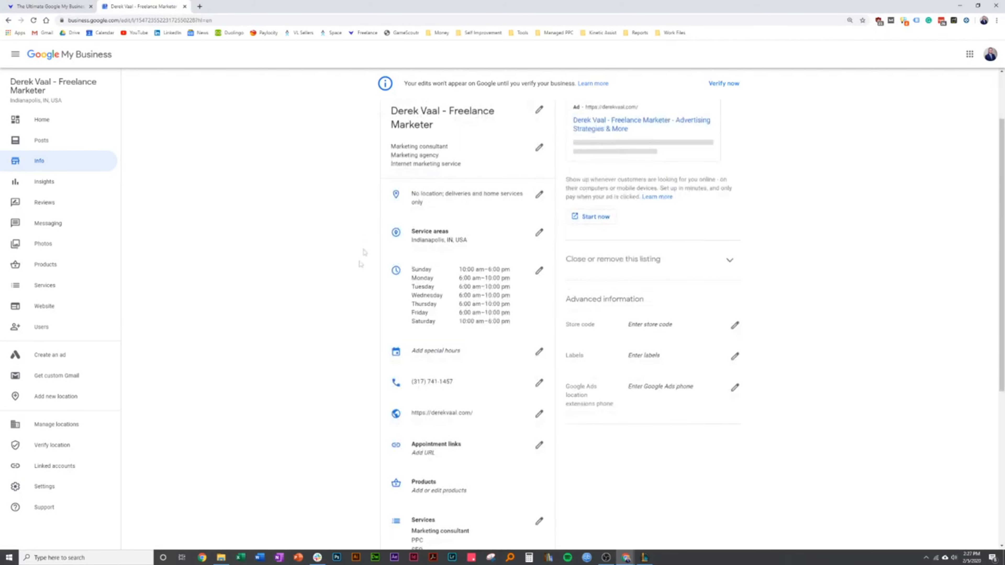
scroll(350, 318, down, 7)
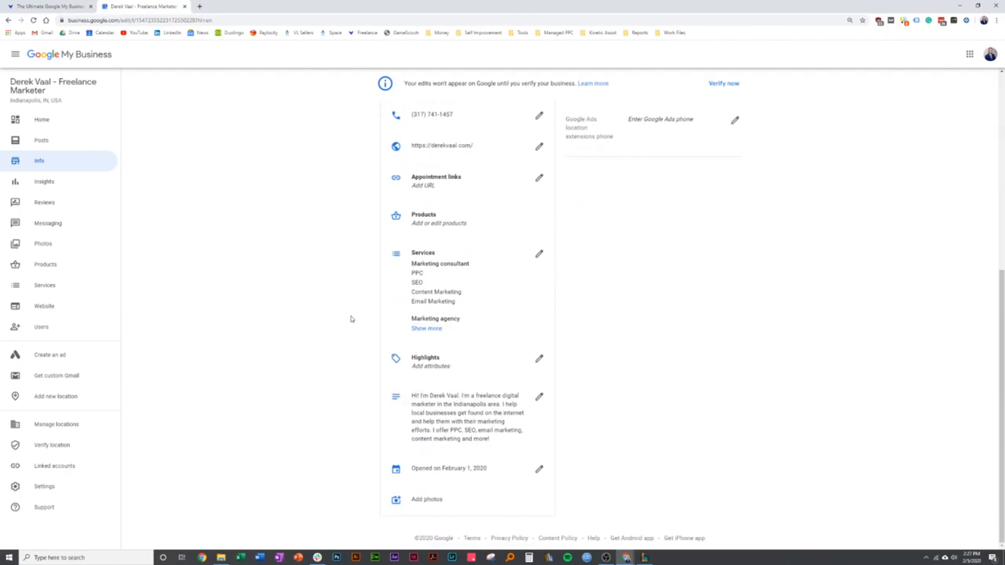
click(534, 368)
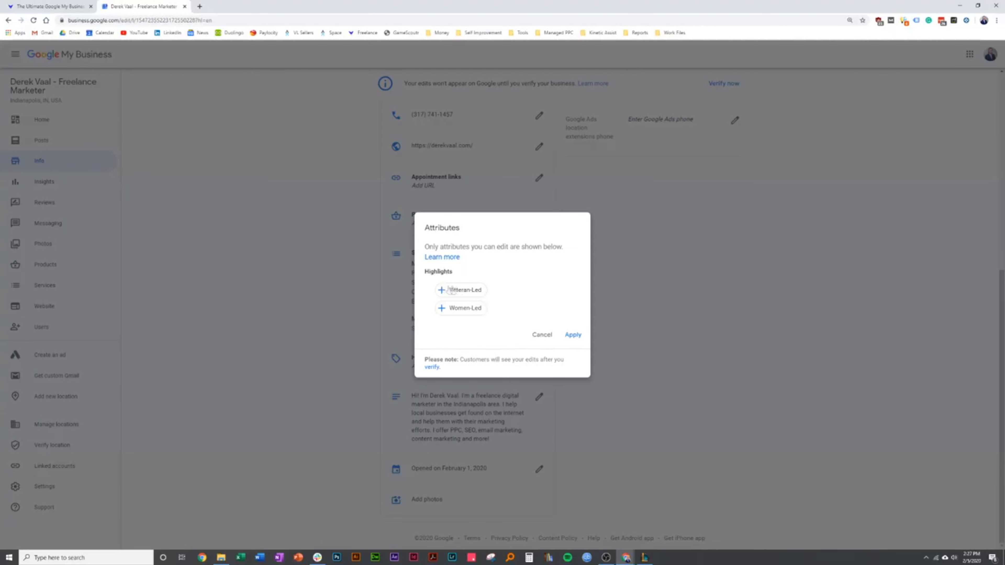
click(539, 336)
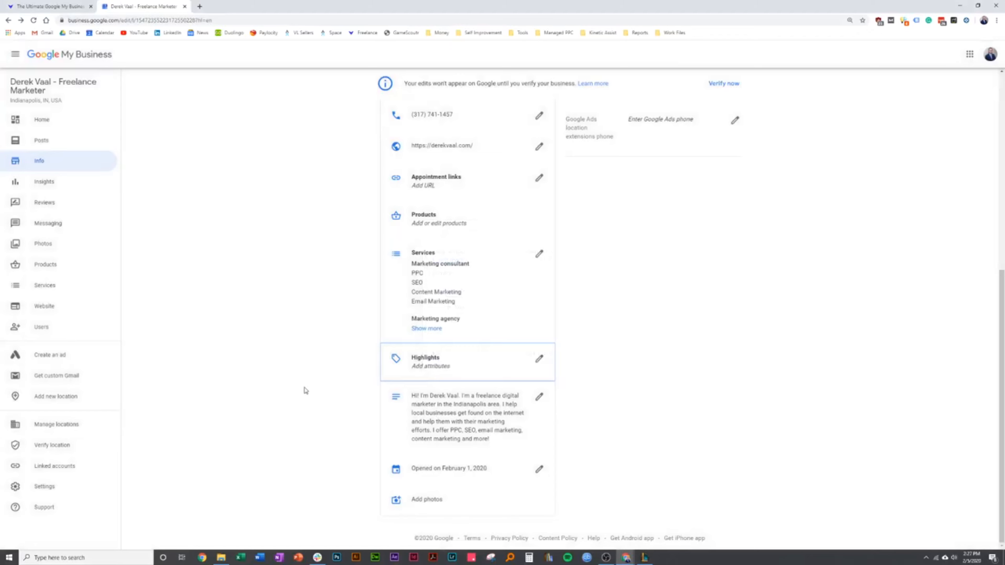
scroll(340, 382, up, 4)
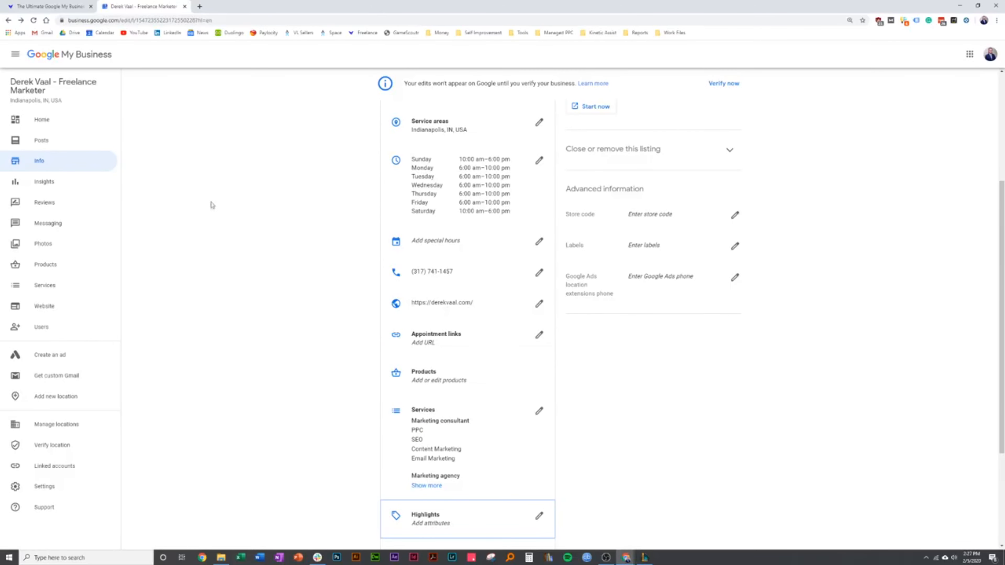
Read the guide's Insights section and open the listing's Insights page
click(63, 4)
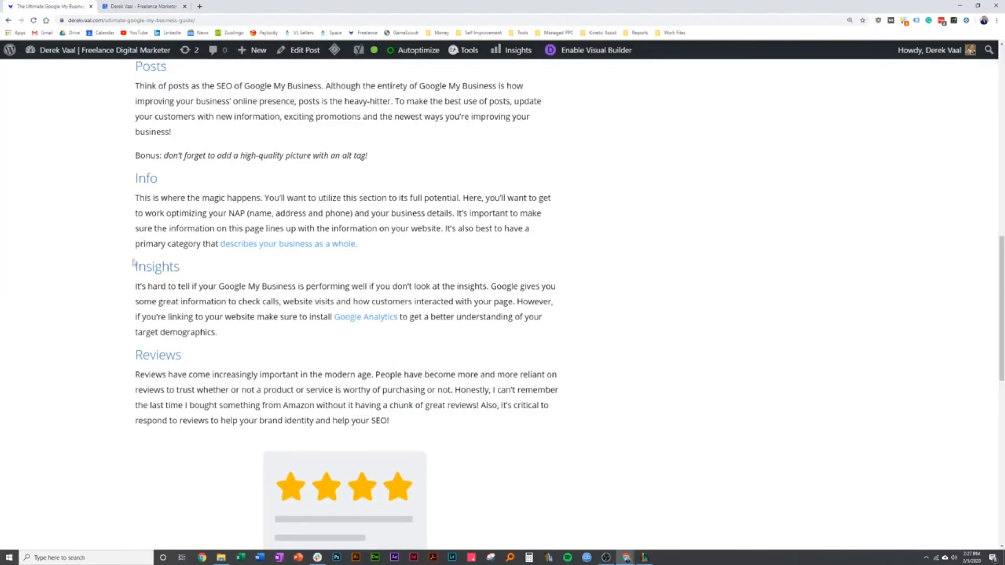
scroll(133, 264, down, 1)
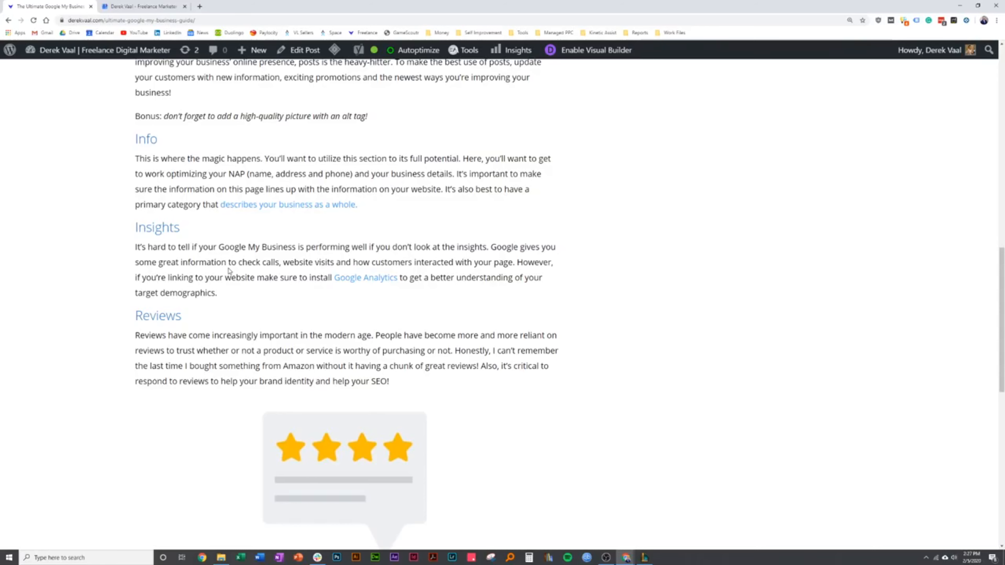
click(143, 6)
click(65, 177)
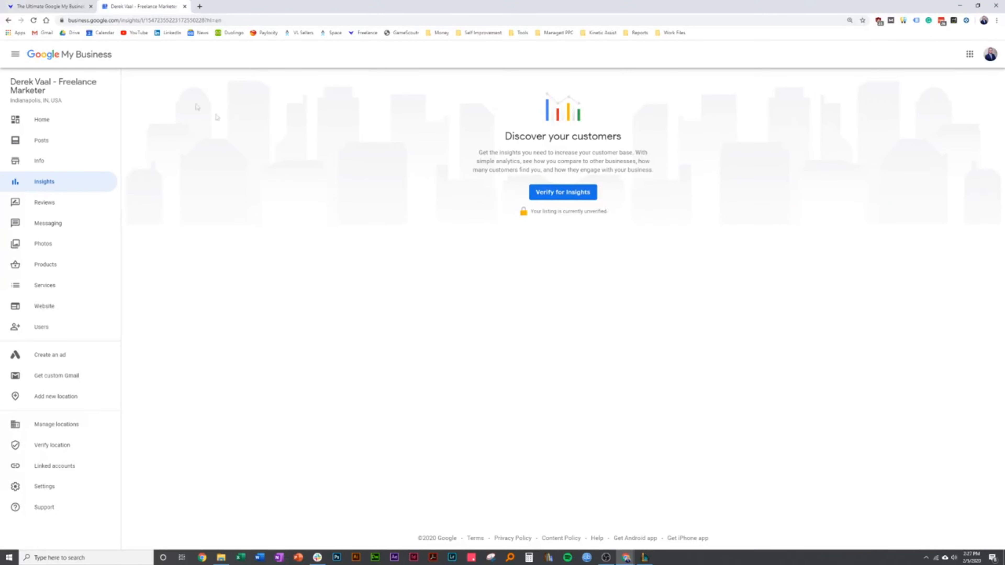
Read the guide's advice on reviews alongside the listing's Reviews page
click(51, 4)
scroll(124, 331, down, 4)
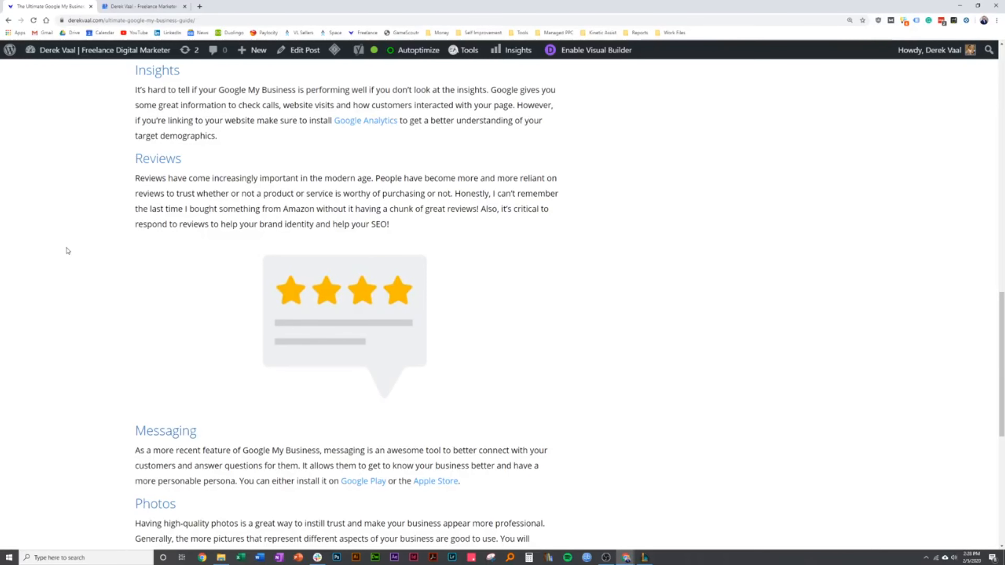
click(123, 9)
click(46, 202)
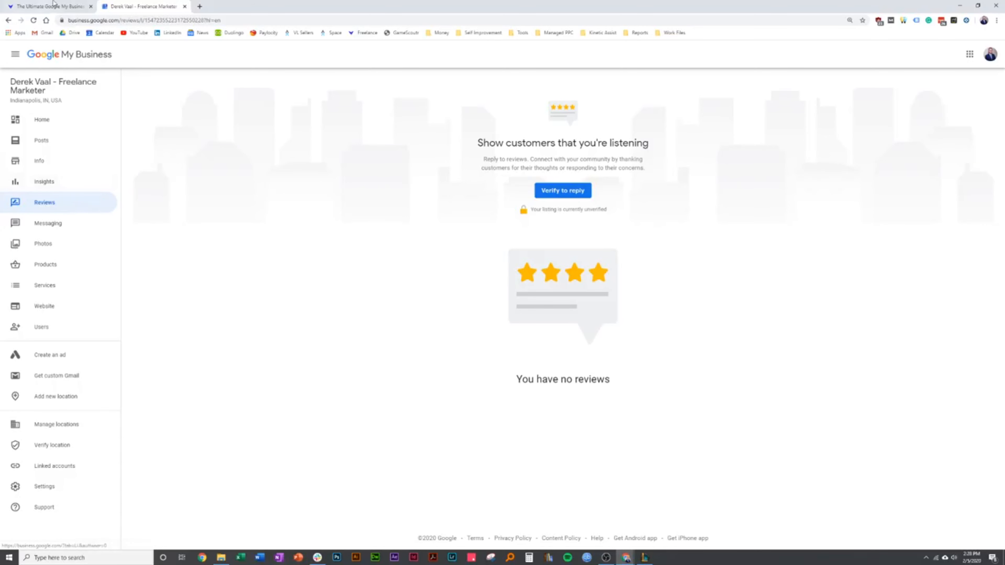
click(30, 4)
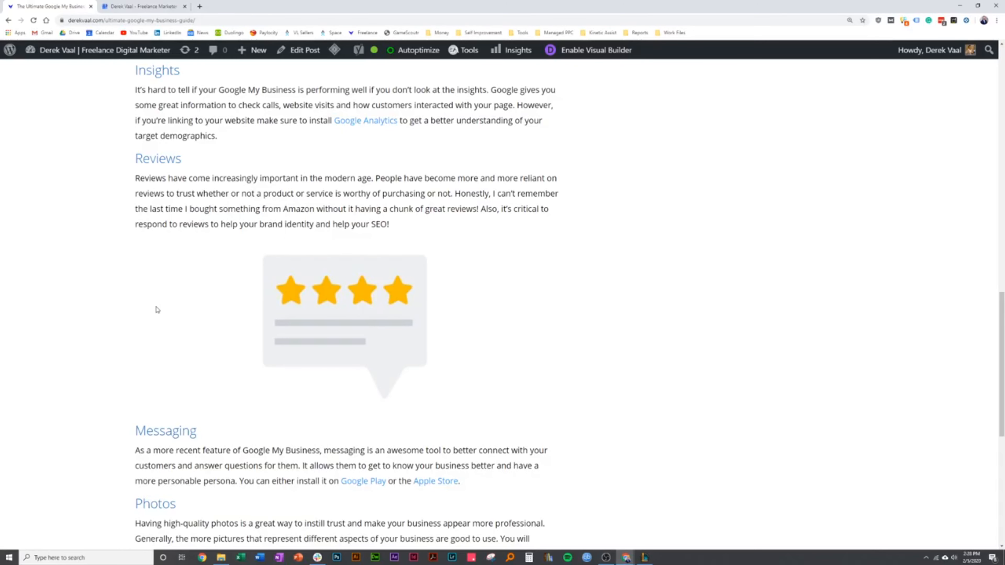
scroll(141, 311, down, 1)
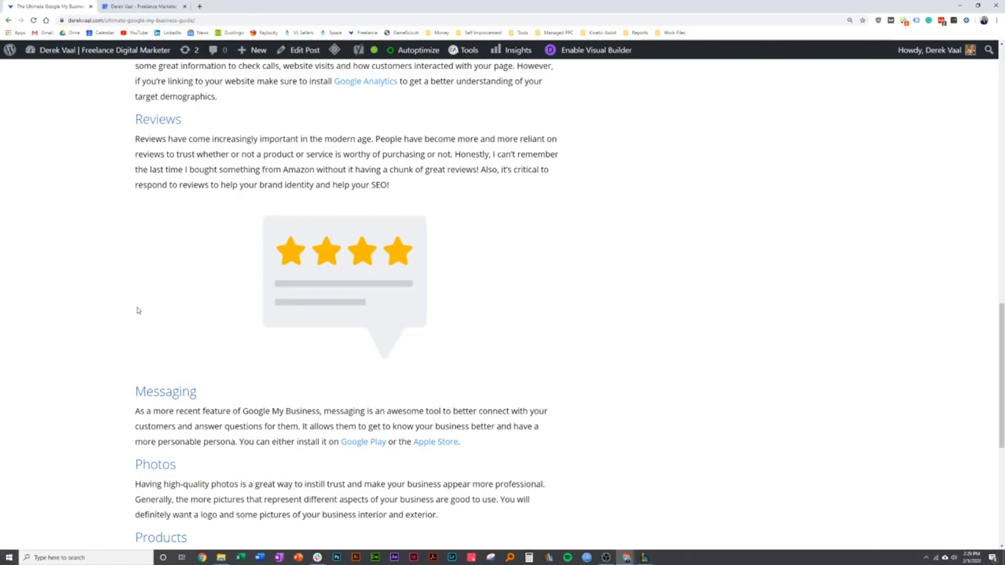
click(163, 5)
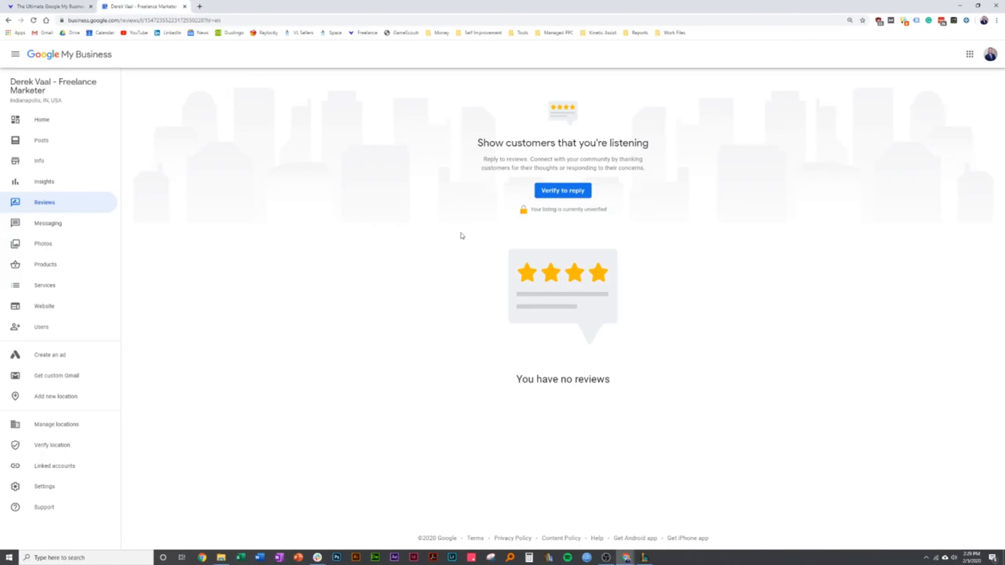
Read the guide's Messaging section and open the listing's Messaging page
click(26, 5)
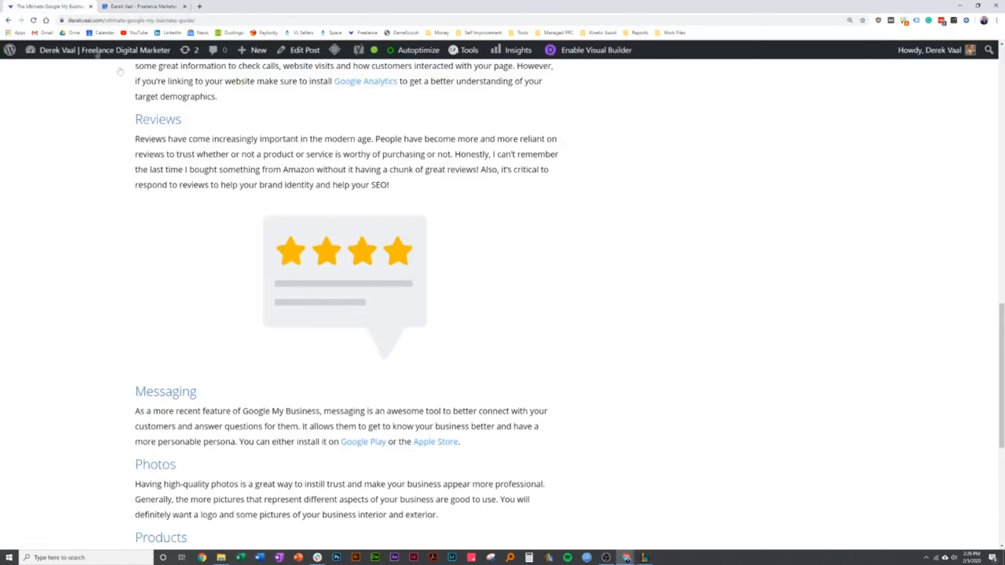
scroll(120, 241, down, 3)
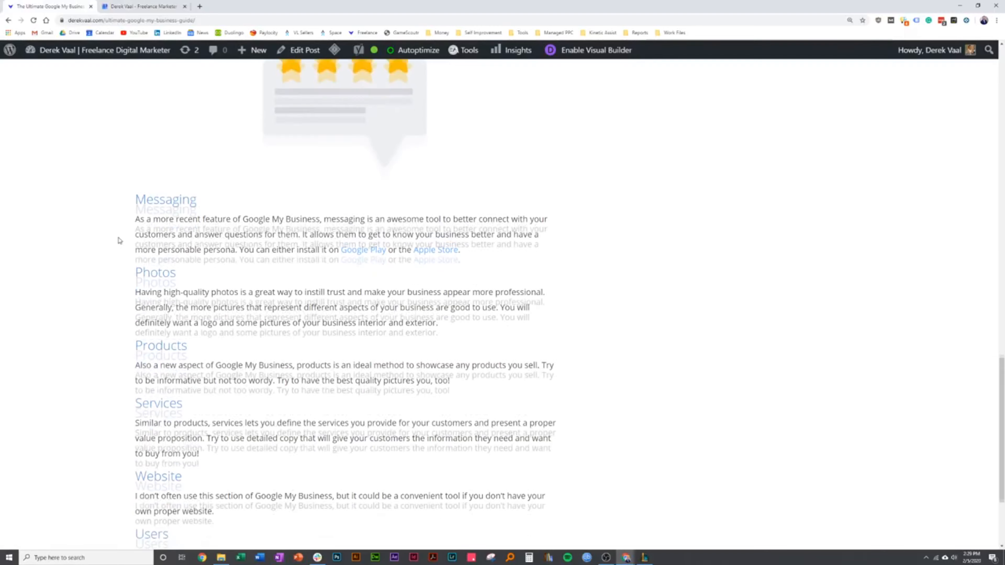
click(141, 7)
click(75, 230)
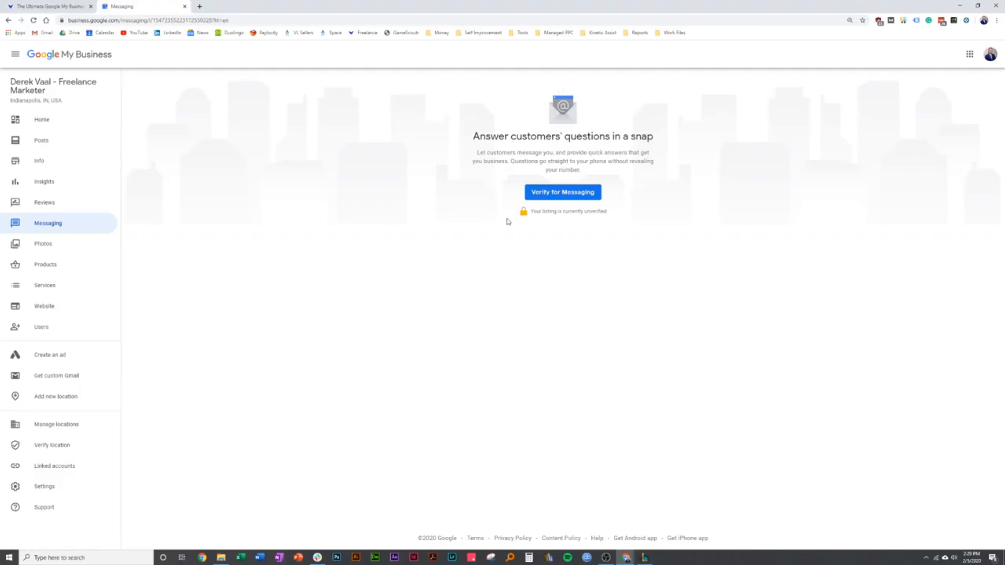
View the Google My Business app's Google Play page from the guide's Messaging section in a new tab, and close it
click(34, 6)
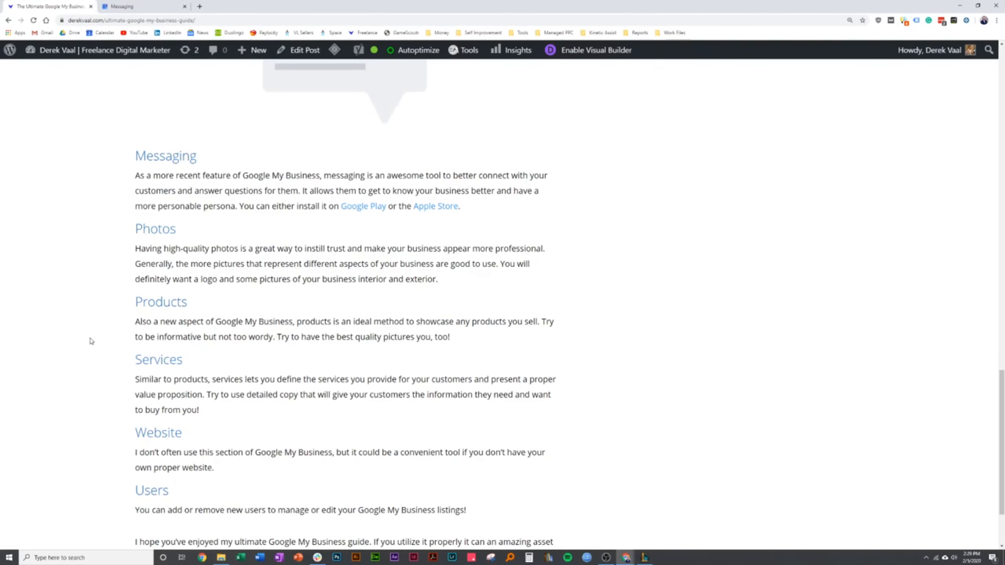
right_click(378, 206)
click(399, 212)
click(170, 6)
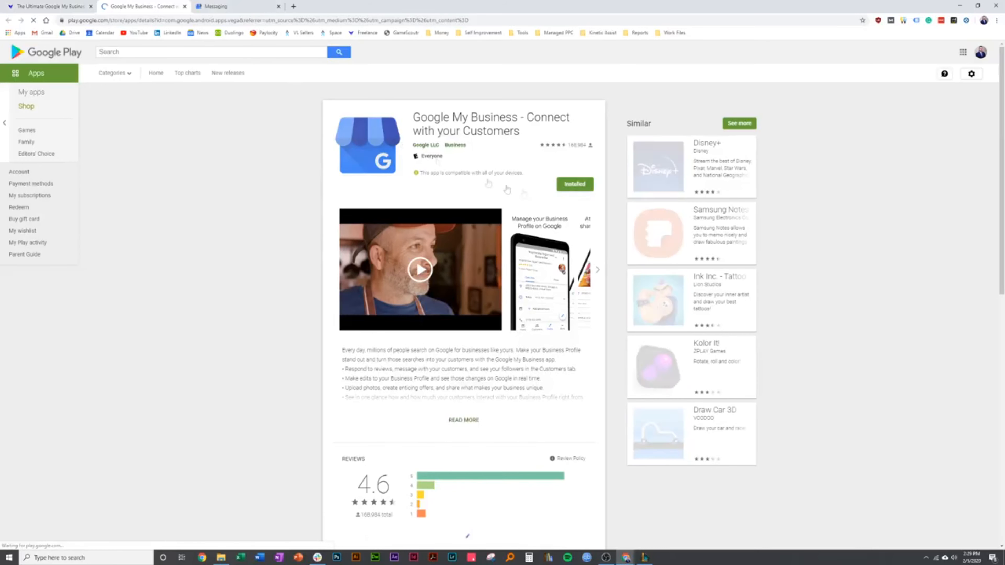
click(184, 7)
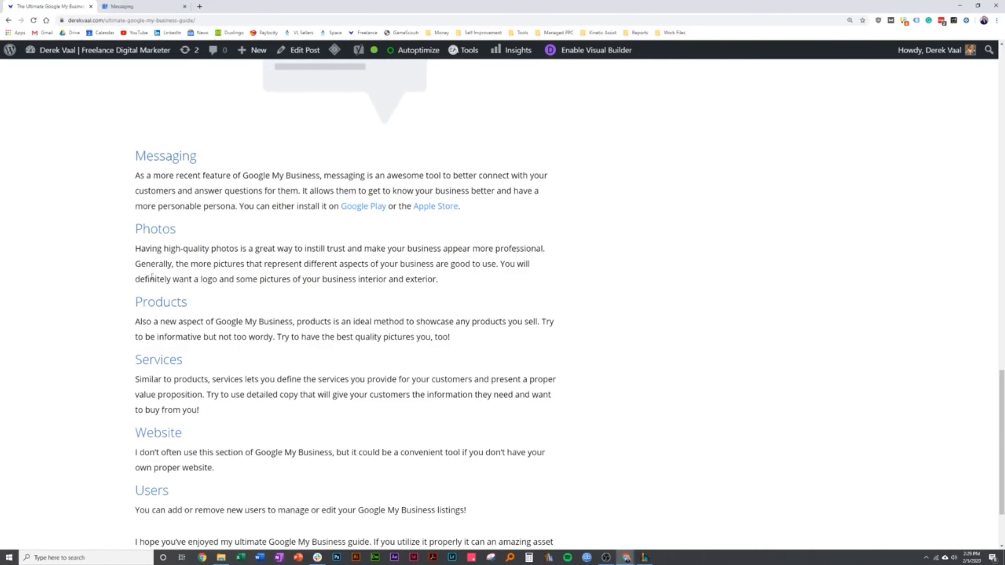
Open the listing's Photos page and look over its logo, cover and video options
click(142, 6)
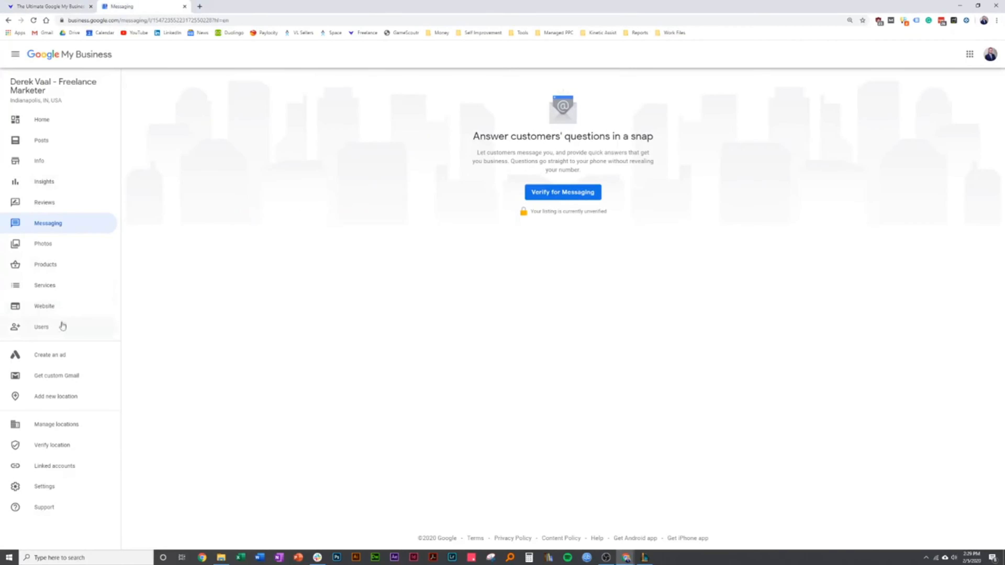
click(60, 249)
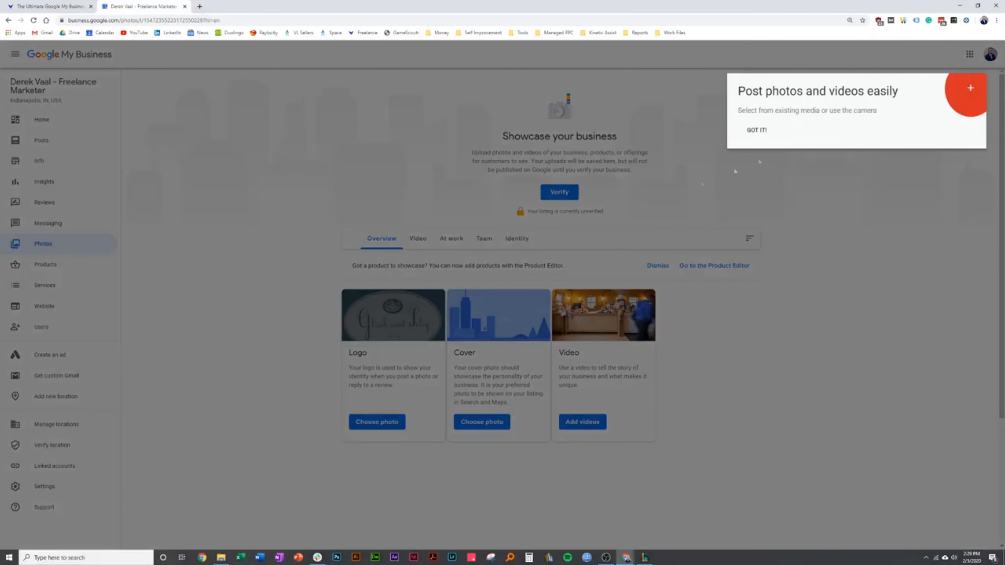
scroll(322, 276, down, 3)
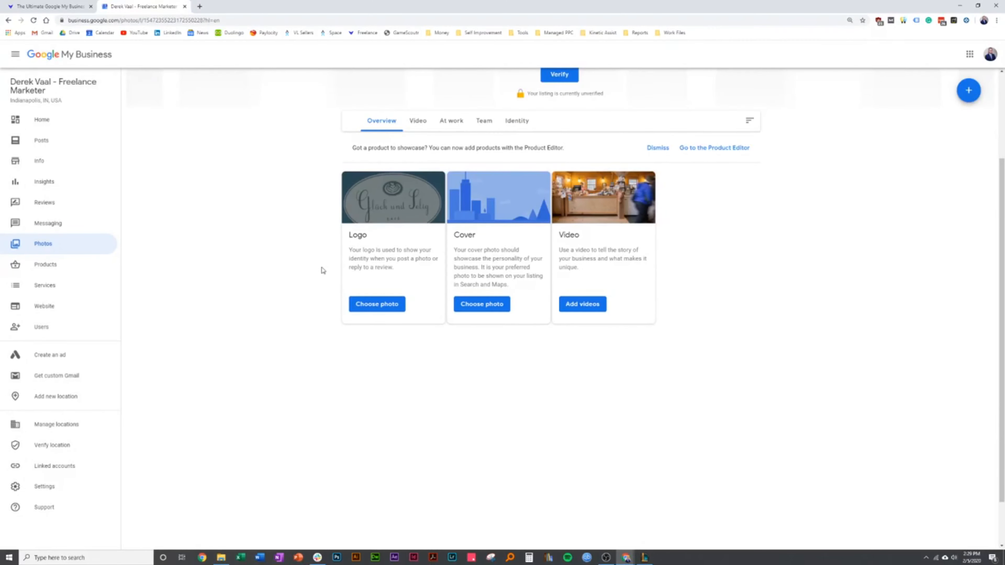
scroll(348, 342, up, 3)
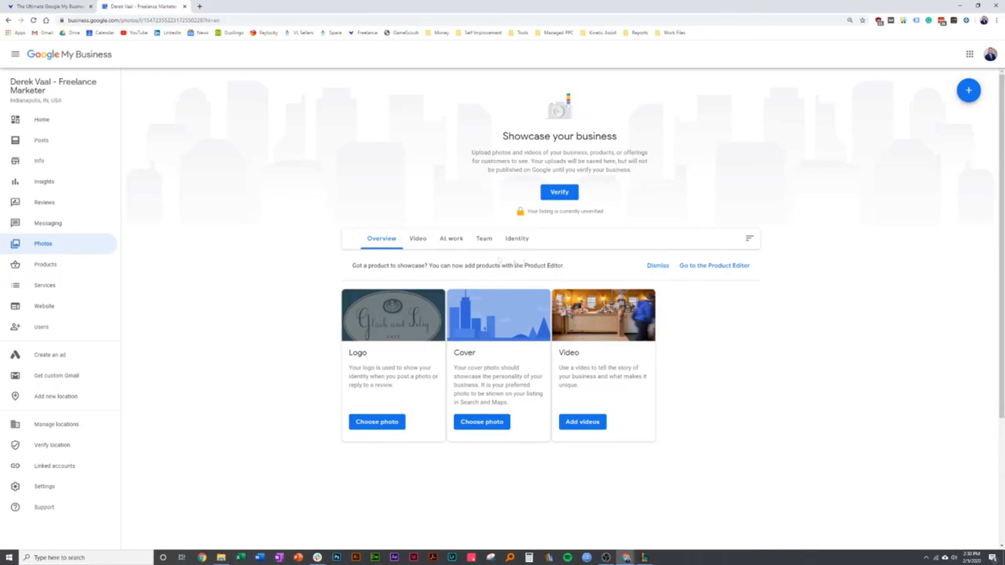
Look through the Video, At work, Team and Identity photo categories, and return to the photo overview
click(412, 239)
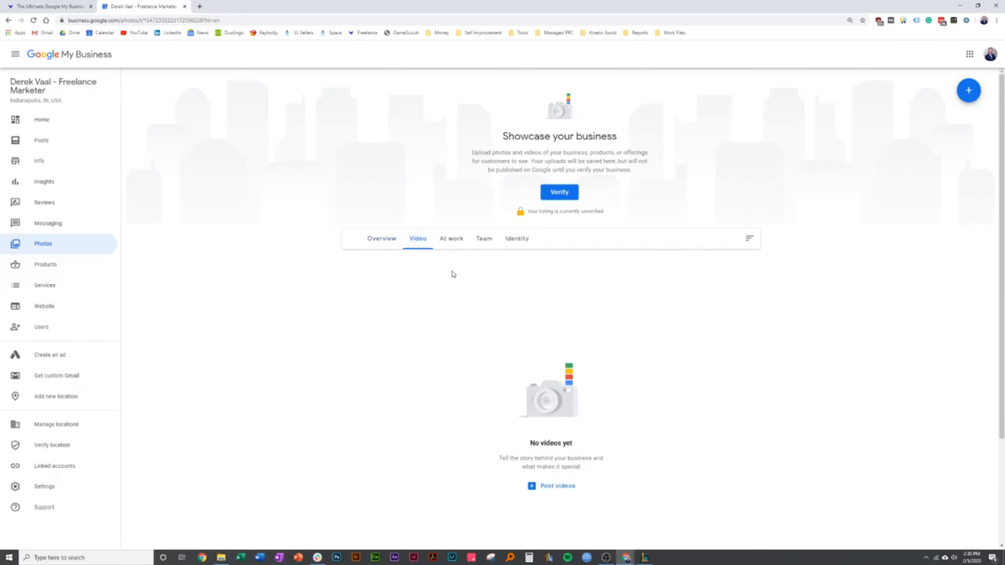
click(450, 250)
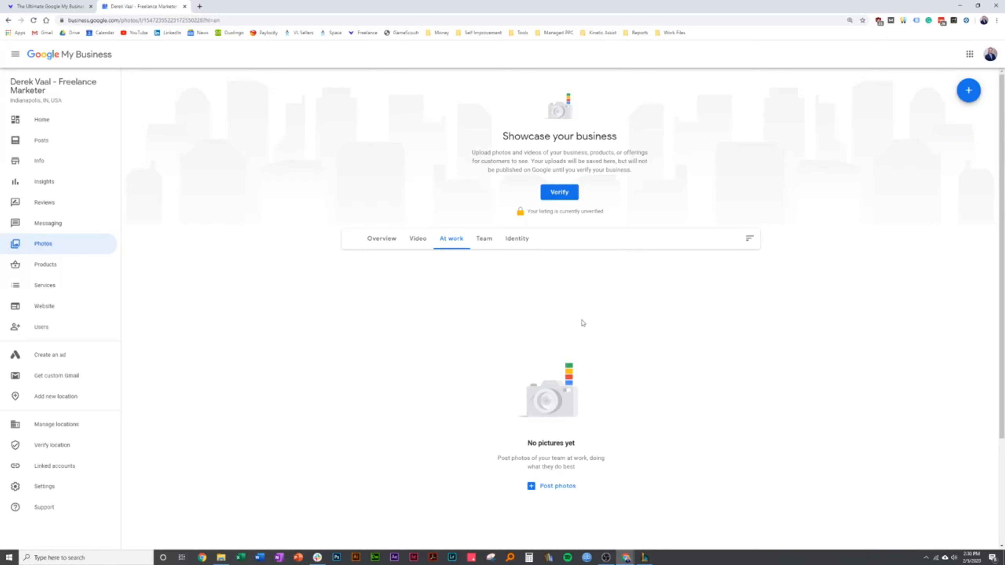
click(483, 239)
click(516, 238)
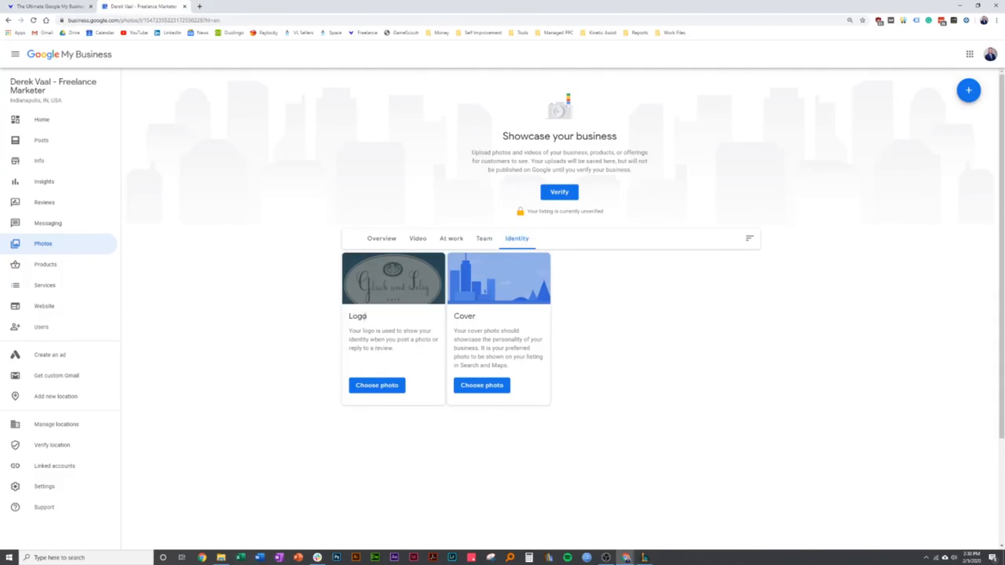
click(381, 239)
scroll(382, 355, down, 3)
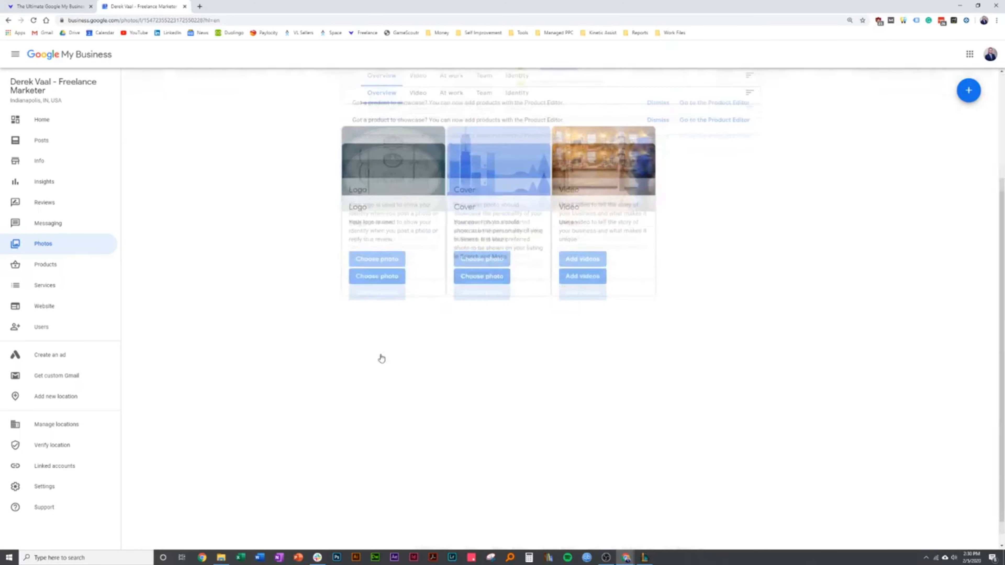
scroll(381, 357, up, 3)
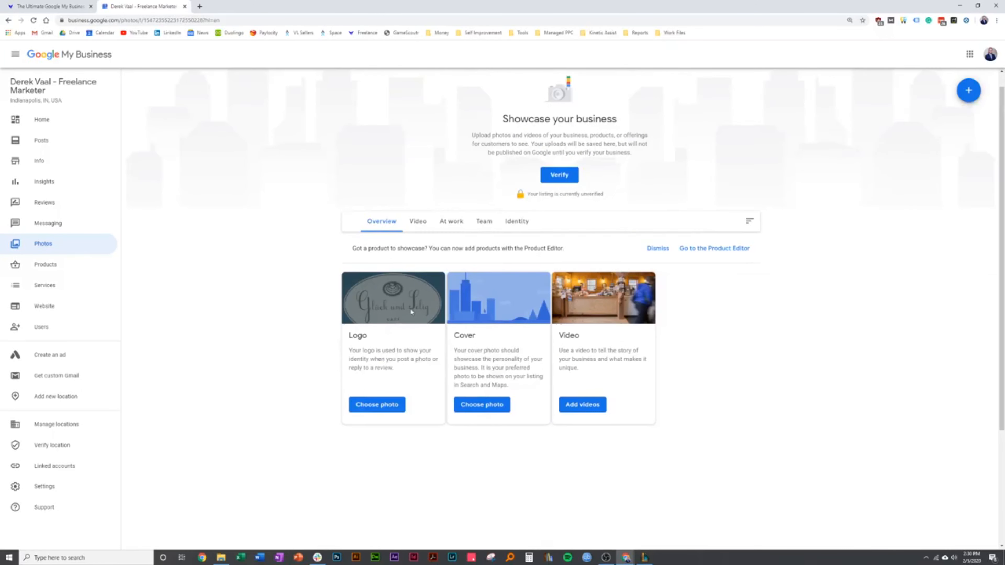
Check the At work photo category, return to the photo overview, and go back to the guide's Photos and Products sections
click(448, 223)
click(383, 222)
click(90, 6)
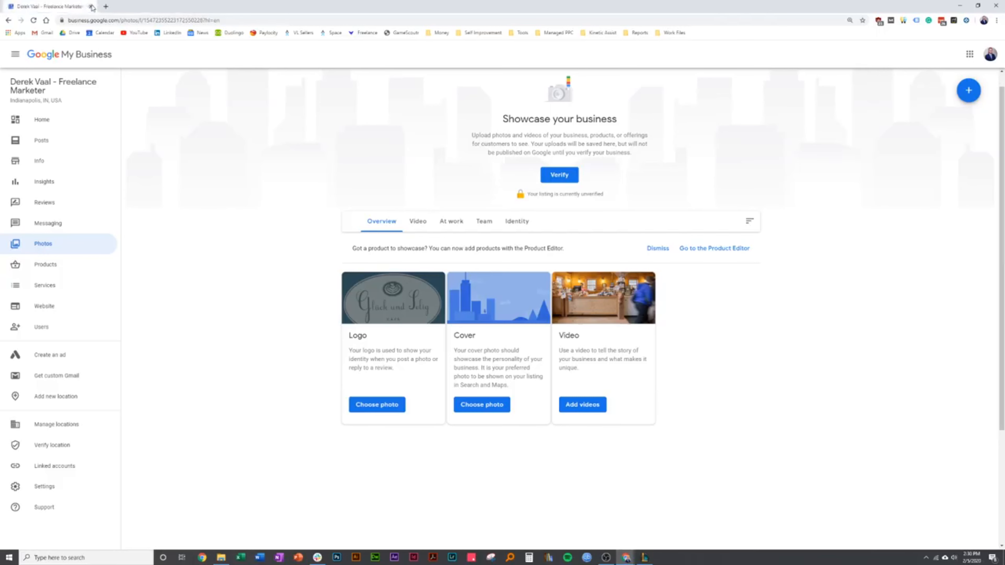
key(ctrl+shift+t)
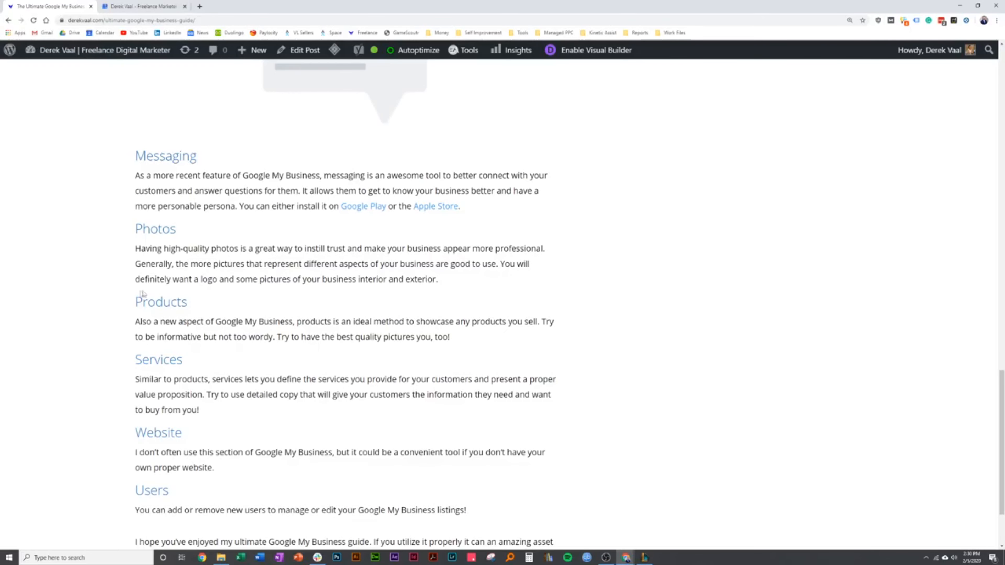
scroll(126, 295, down, 2)
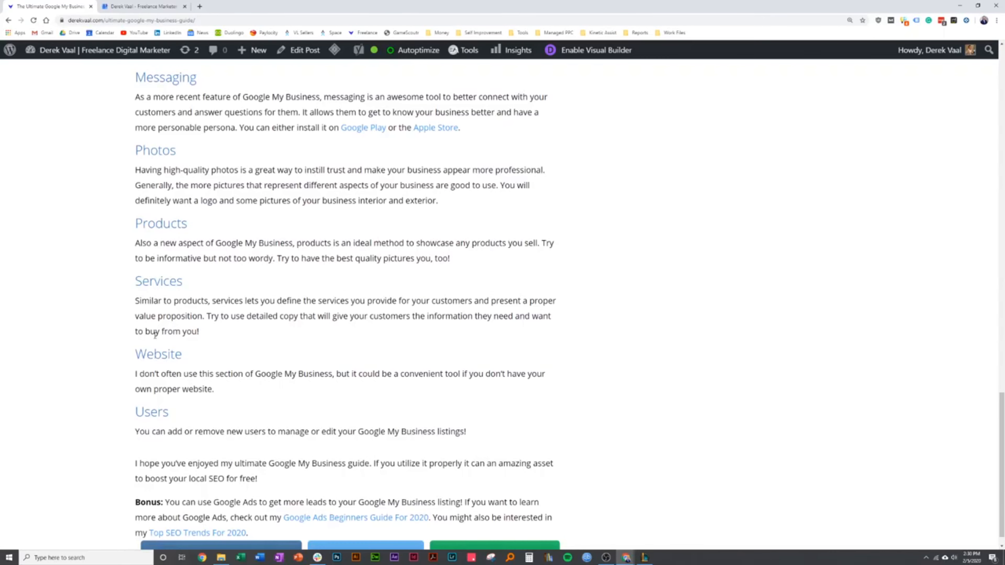
Compare the Photos page with the guide and open the listing's Products page
click(147, 5)
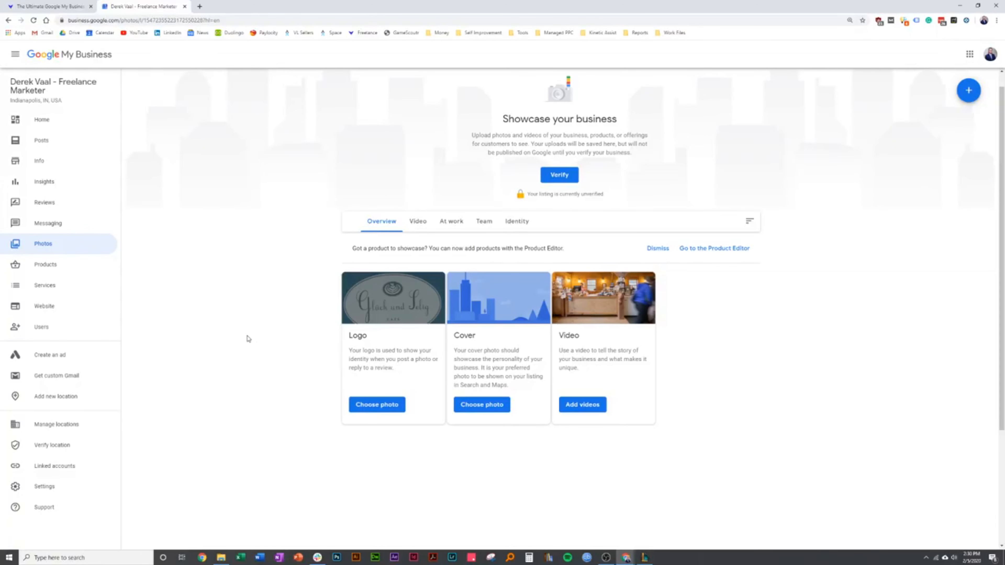
click(63, 6)
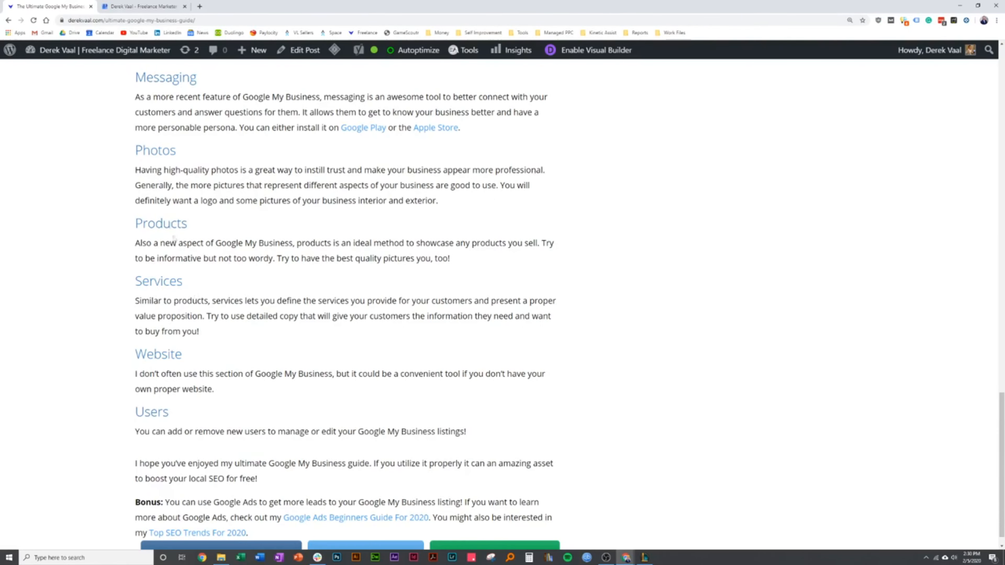
click(139, 6)
click(63, 271)
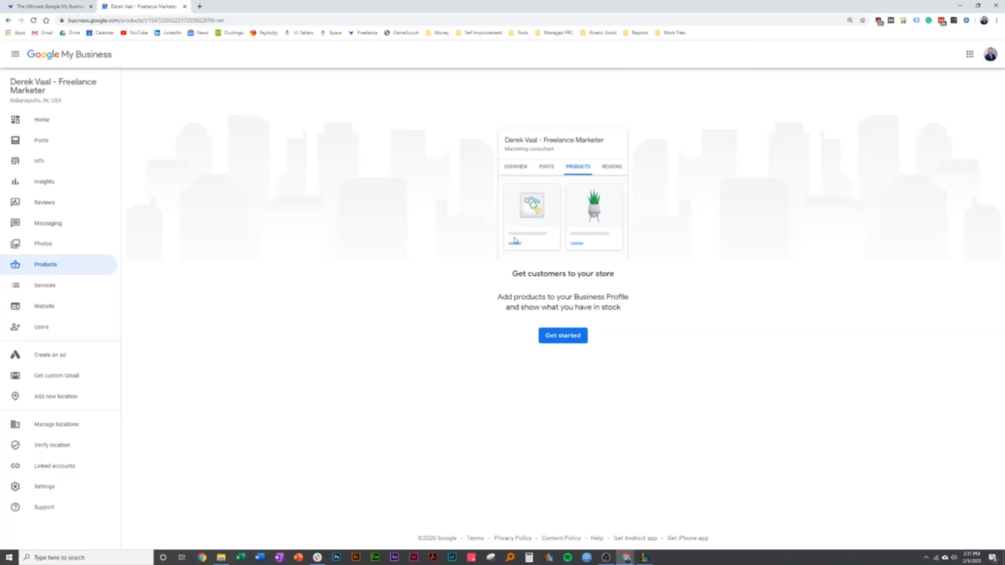
Start adding a product, look over the photo, name, category, price and description fields, and cancel the form
click(552, 333)
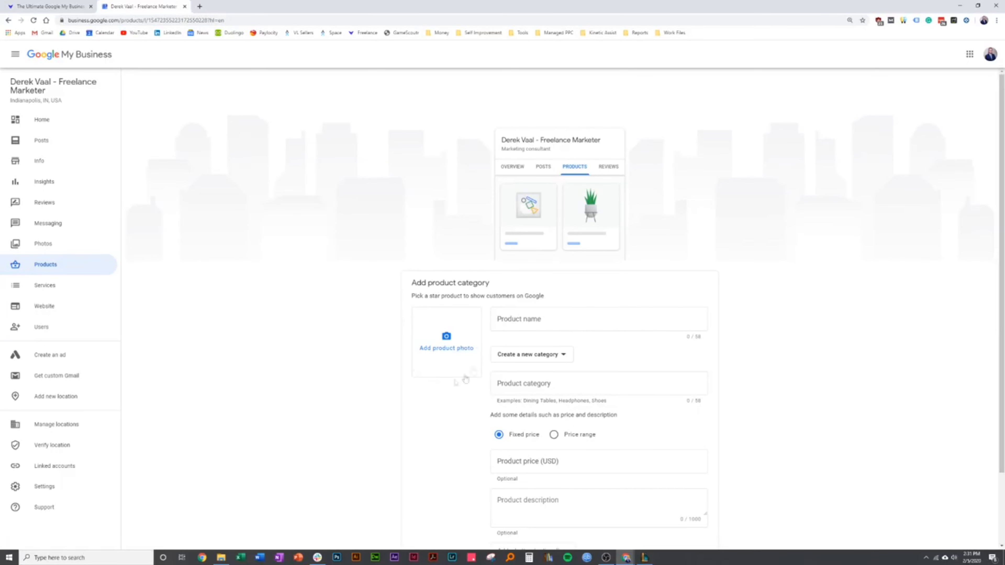
scroll(530, 323, down, 2)
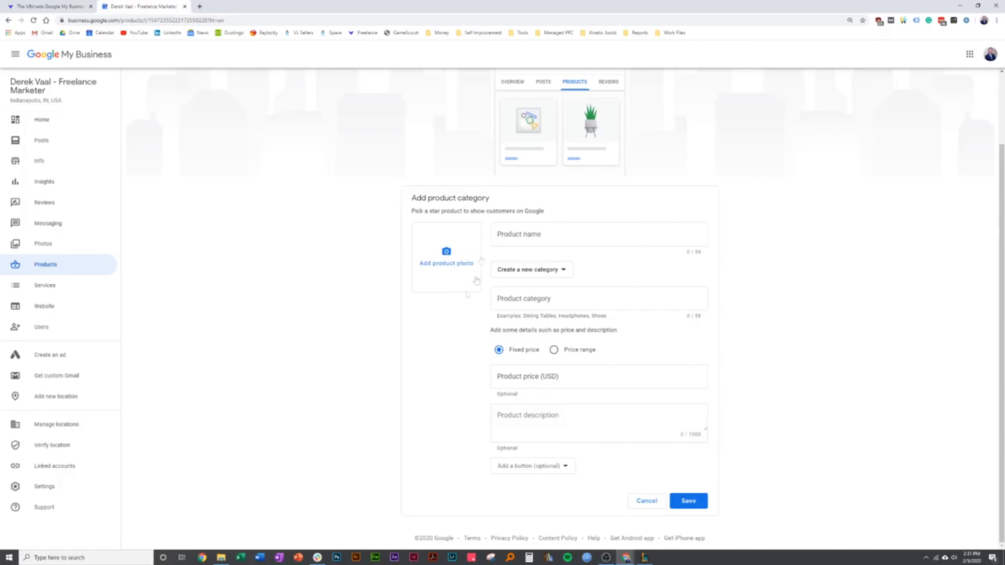
scroll(282, 221, up, 2)
scroll(283, 222, down, 2)
click(647, 500)
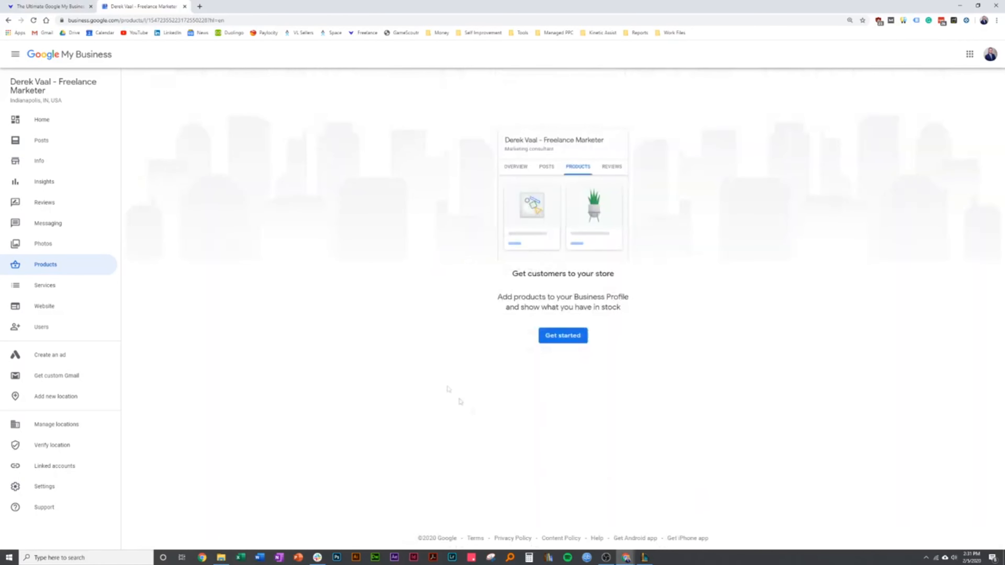
Check the guide's Services section and open the listing's Services page
key(ctrl+Tab)
key(ctrl+Tab)
click(55, 291)
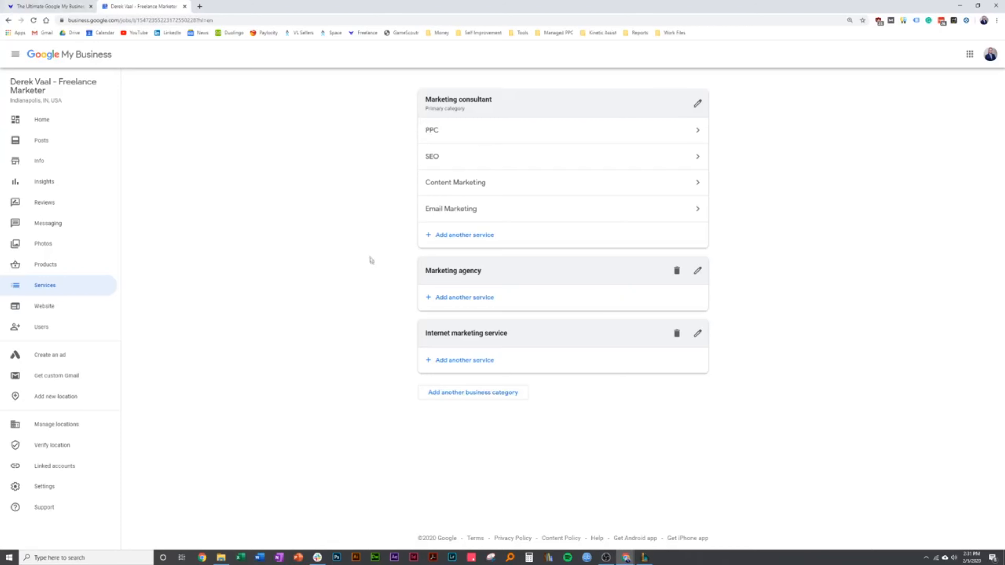
Open the PPC service details, examine the price options and description field, and close them without changes
click(436, 131)
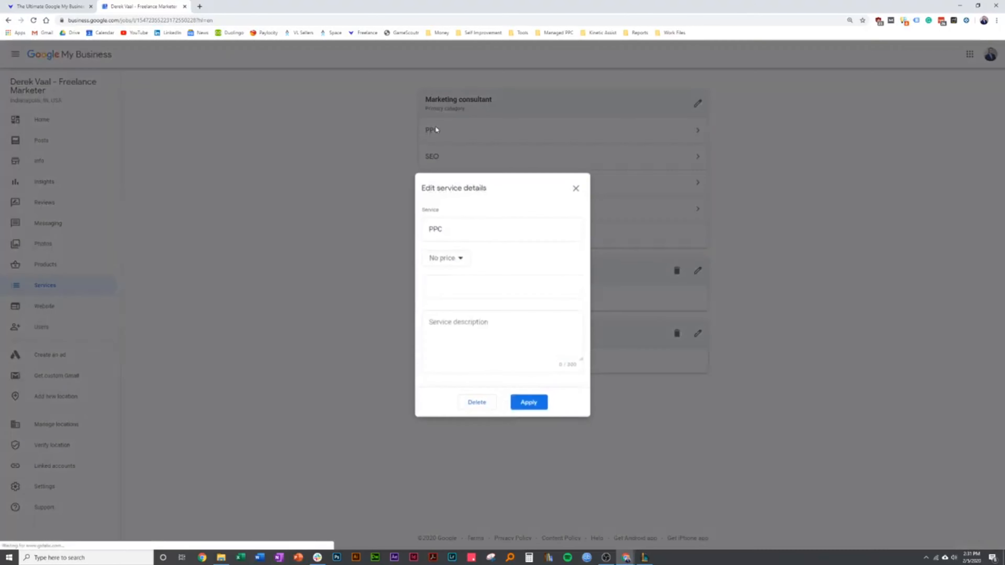
click(463, 331)
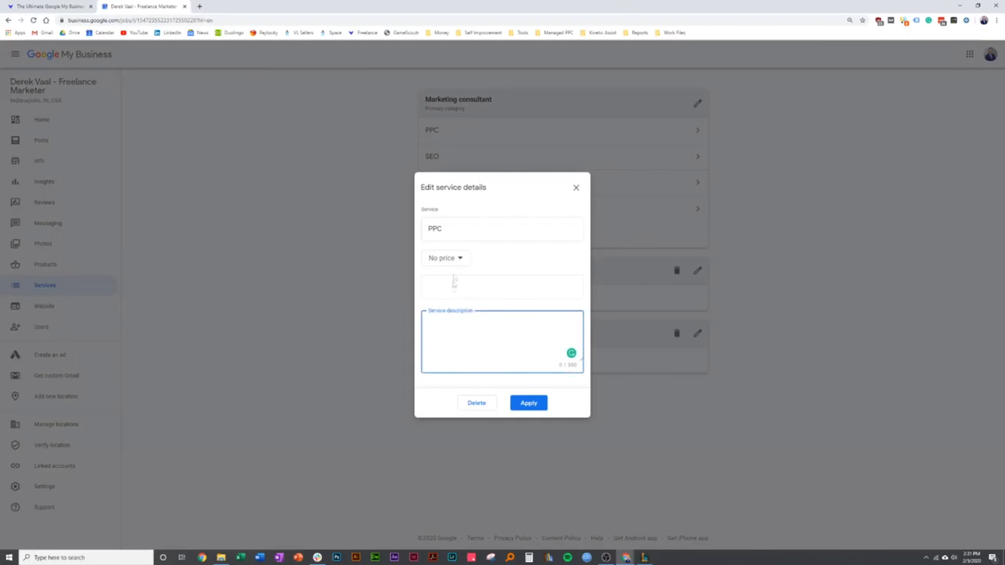
click(458, 258)
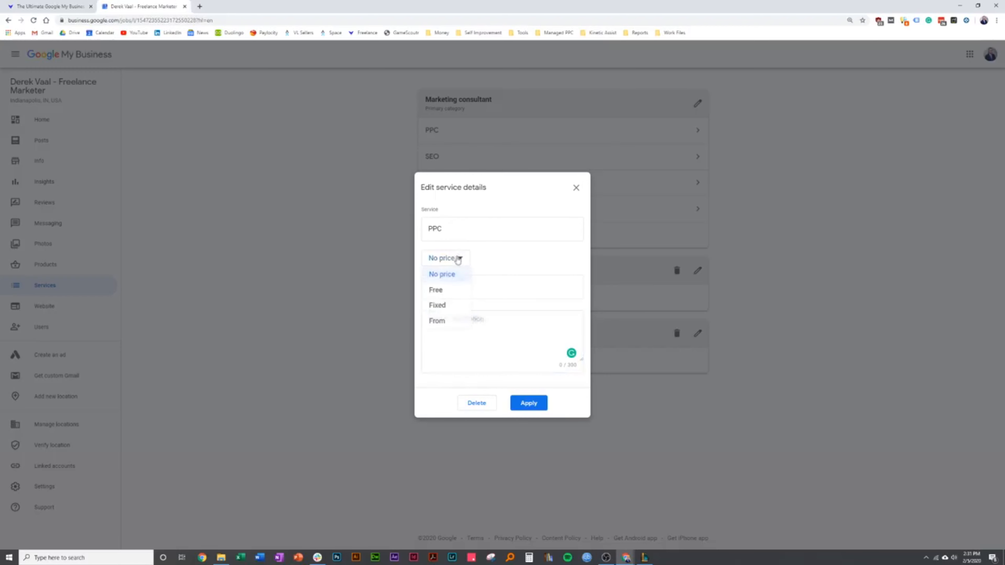
click(508, 304)
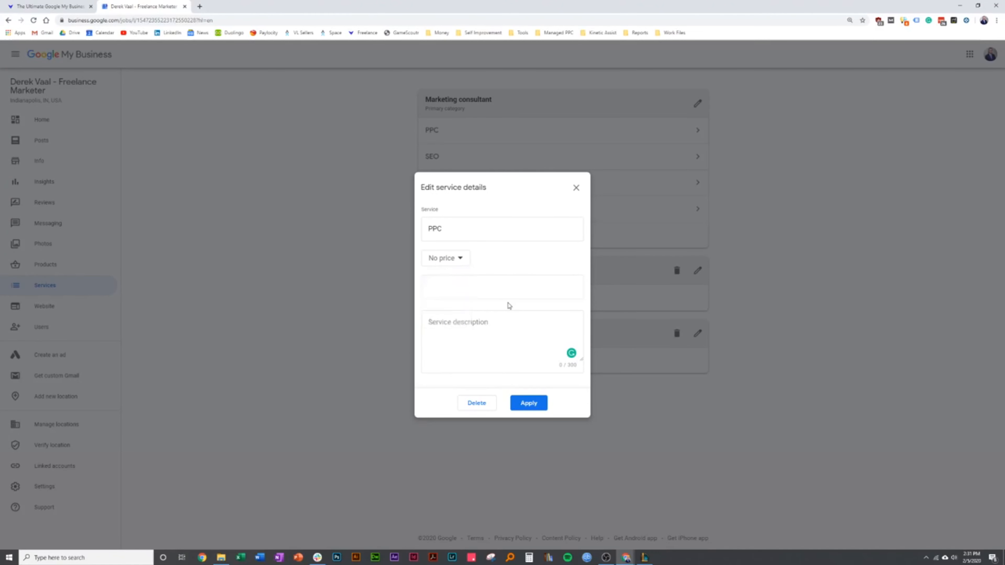
click(451, 319)
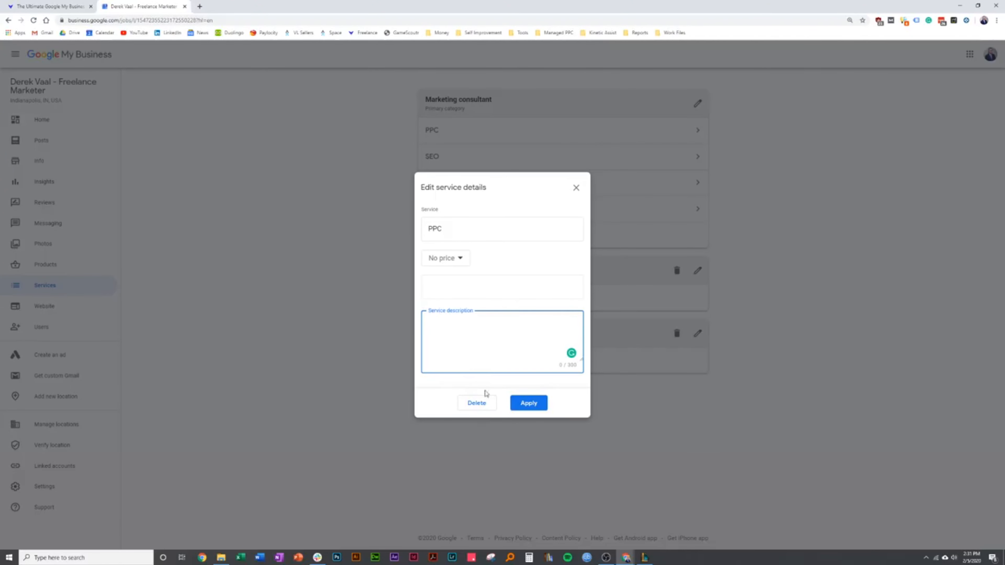
click(575, 188)
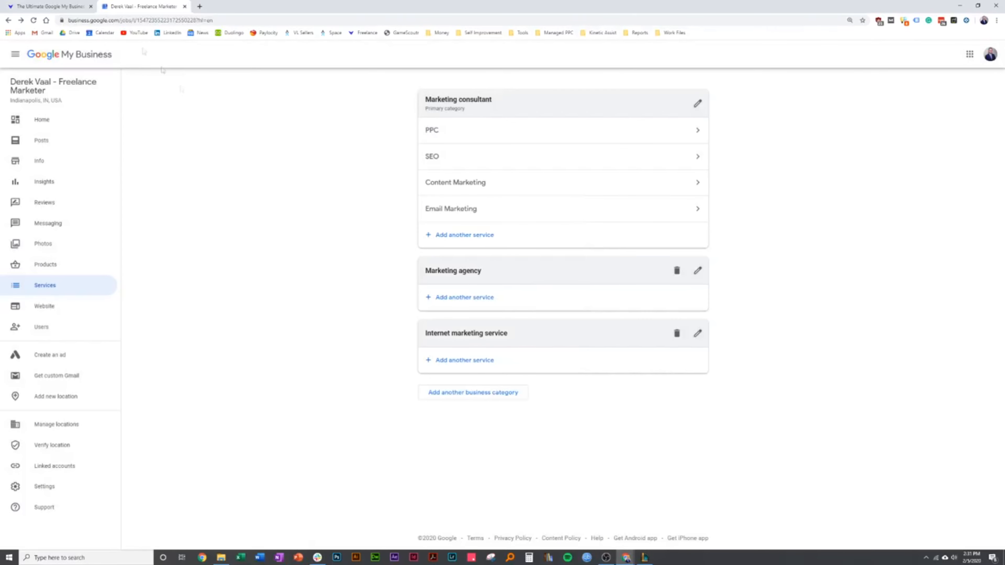
View the listing's Website page after reading the guide's Website section, and return to the Home dashboard
click(64, 6)
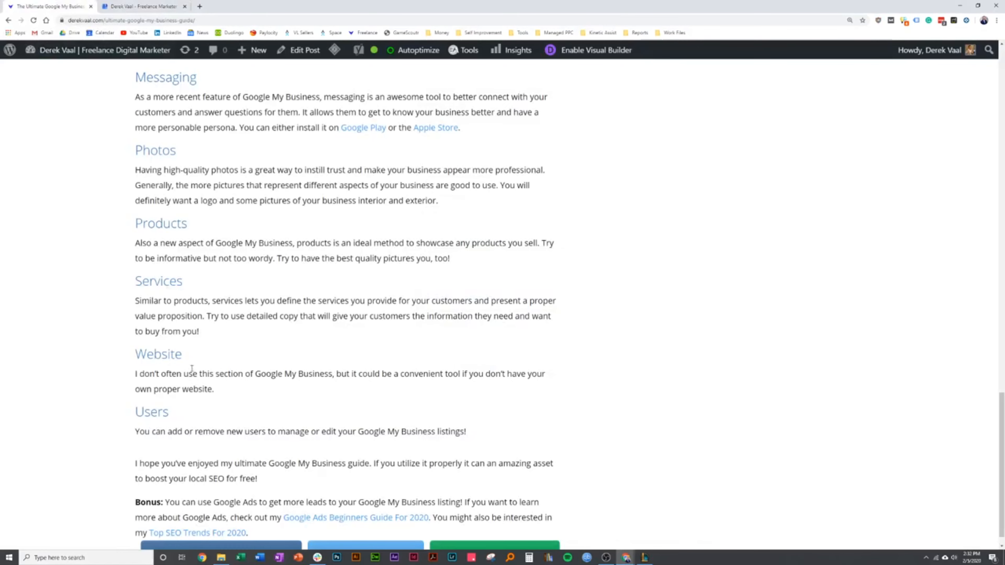
click(125, 4)
click(64, 309)
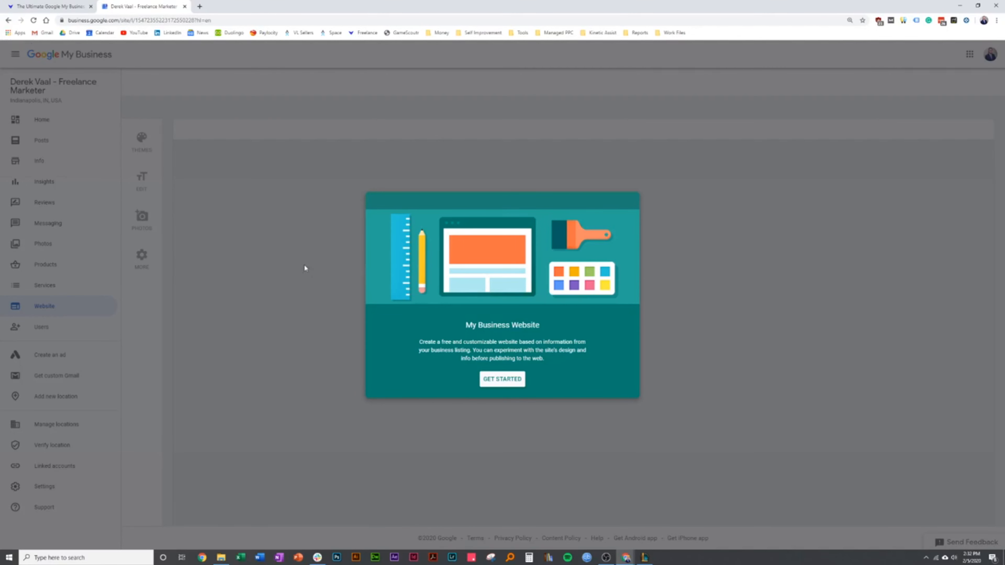
click(8, 20)
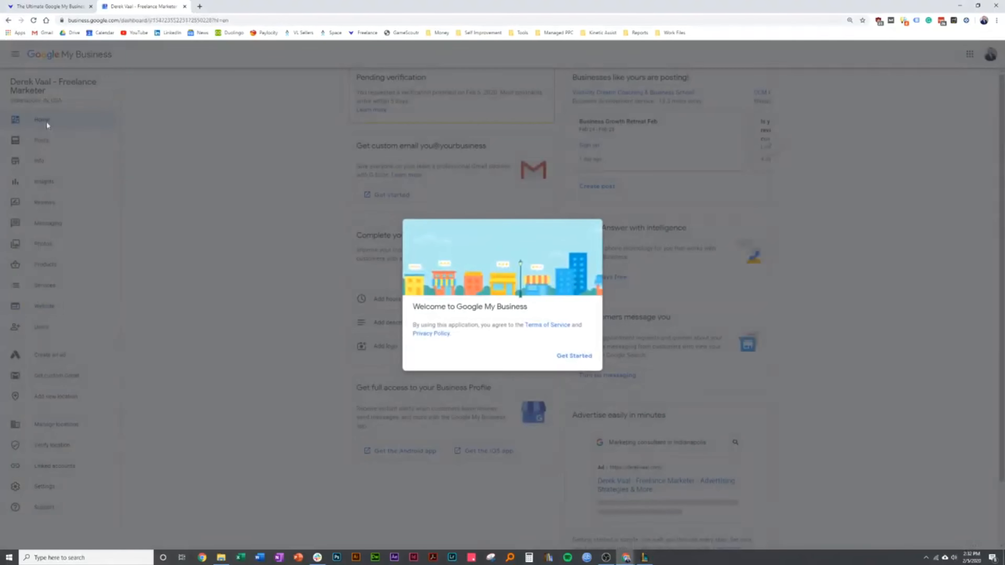
click(574, 356)
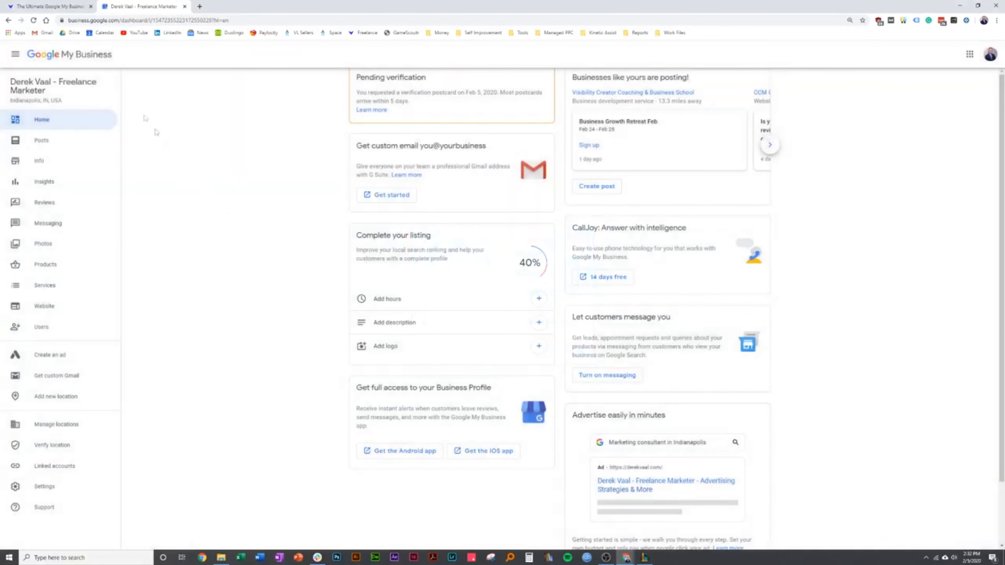
Read the guide's Users section and open the listing's user permissions
key(ctrl+Tab)
scroll(147, 351, down, 1)
key(ctrl+Tab)
click(67, 330)
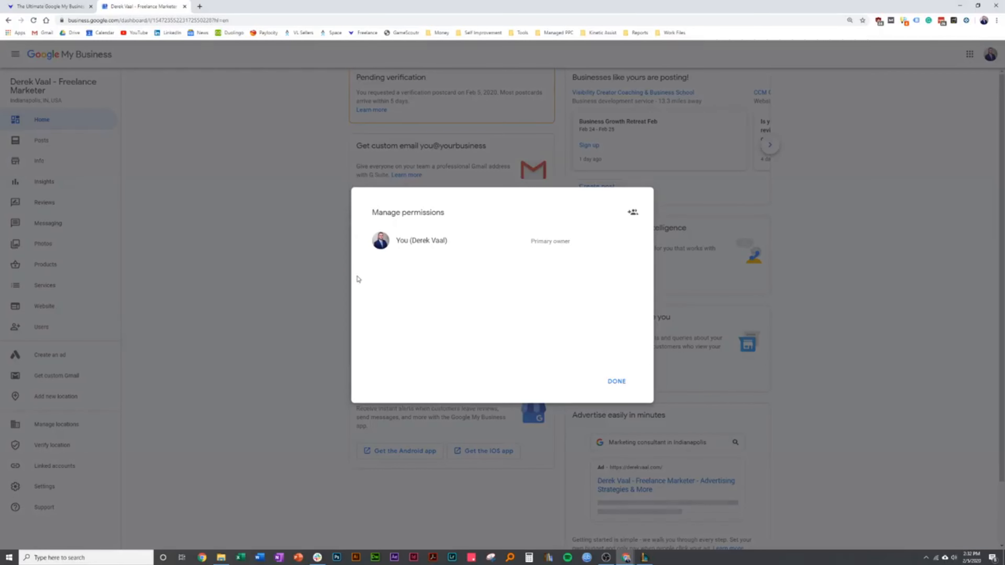
Open the form for adding new users, review the role options, and close the permissions without inviting anyone
click(632, 213)
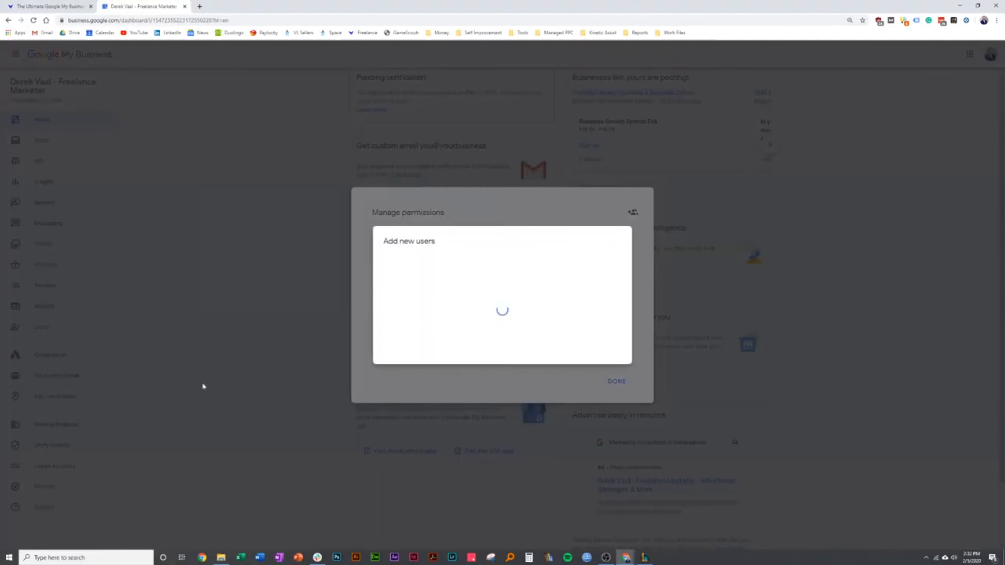
click(445, 274)
click(497, 317)
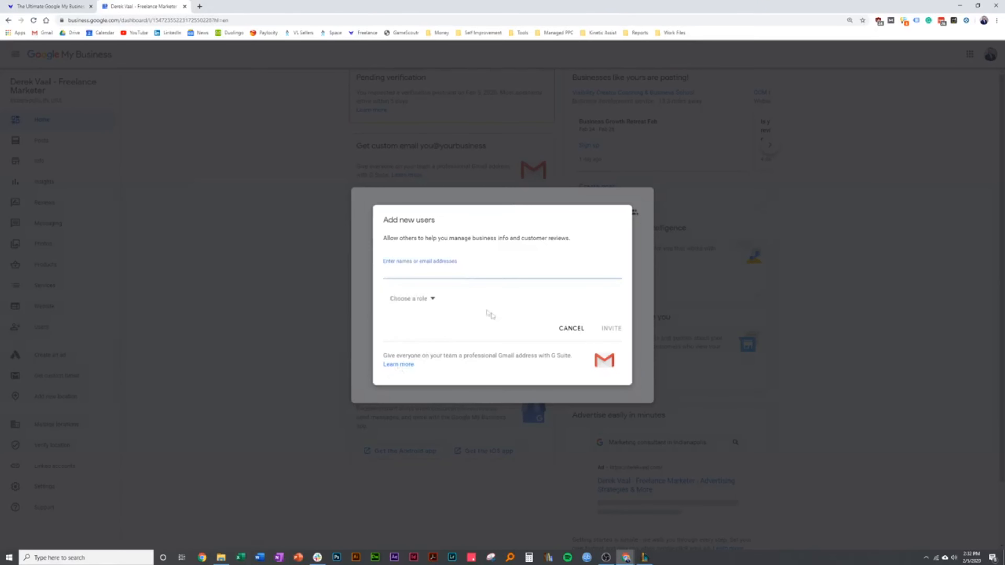
click(427, 303)
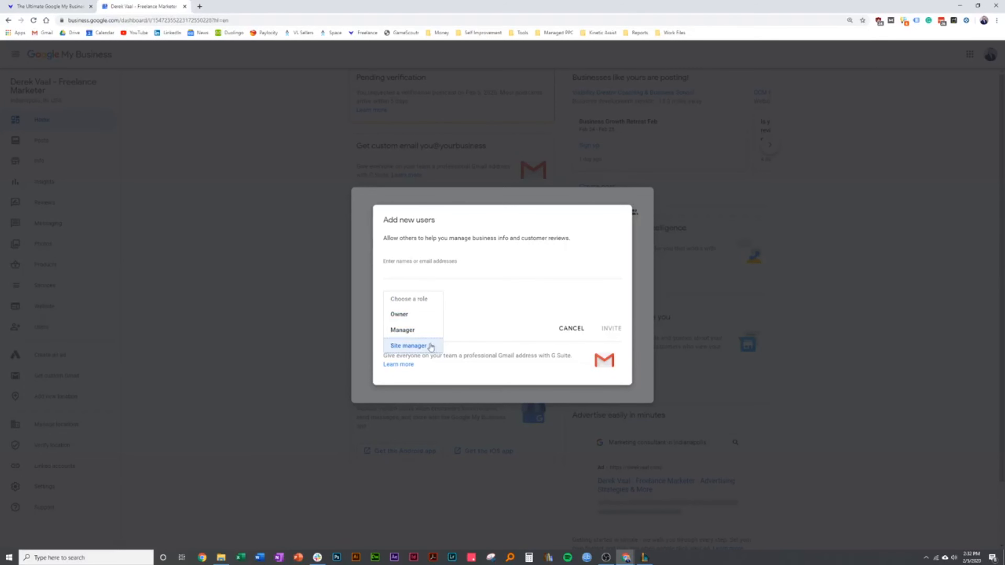
click(34, 7)
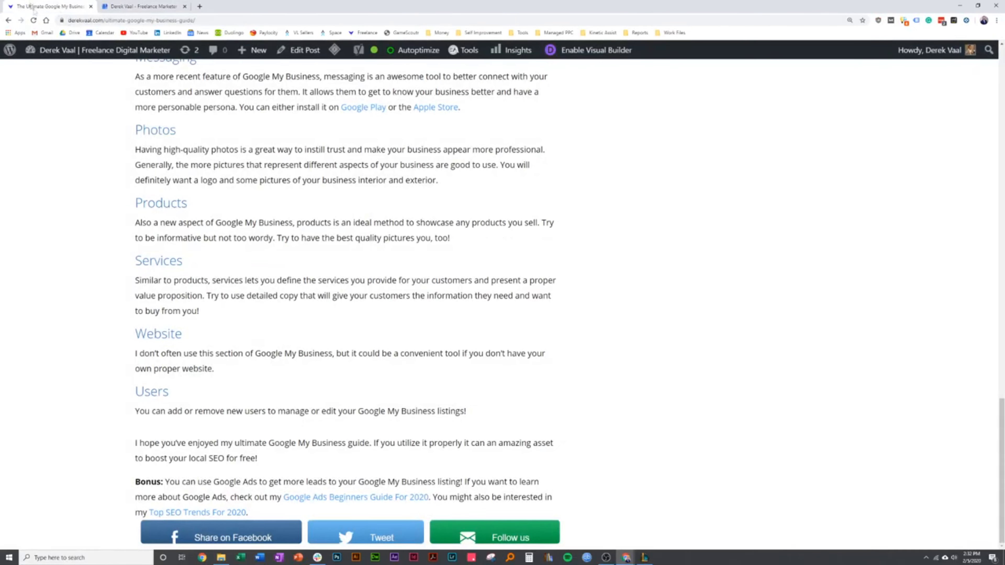
click(144, 7)
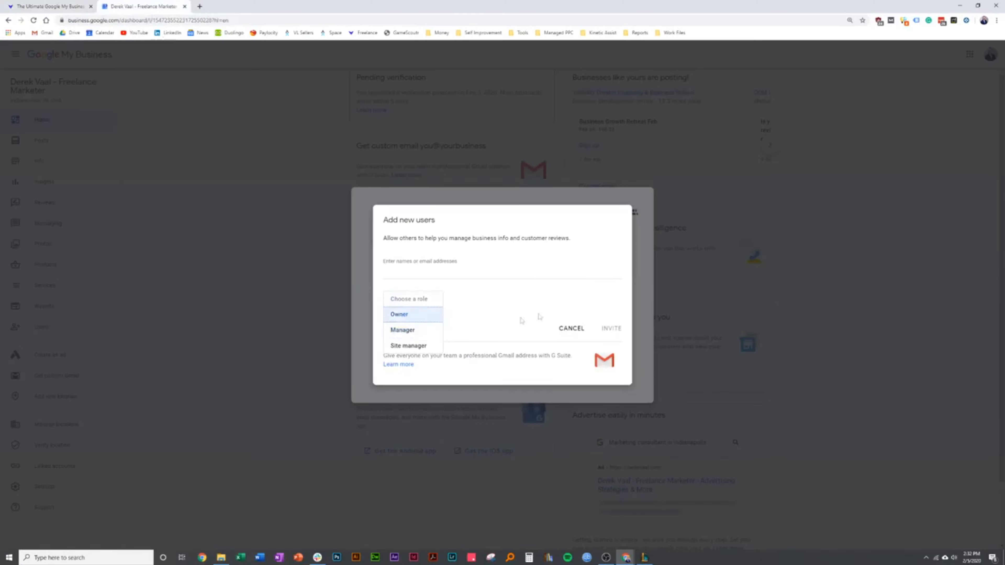
click(625, 218)
click(569, 327)
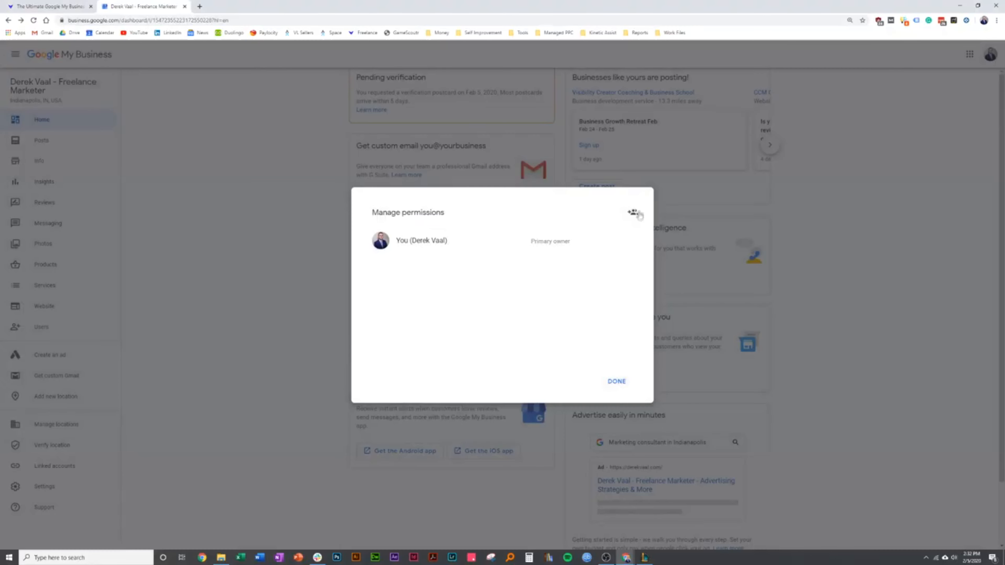
click(615, 380)
Look over the Home dashboard, and open the Posts page with its product post introduction dismissed
scroll(199, 370, down, 2)
scroll(204, 374, up, 2)
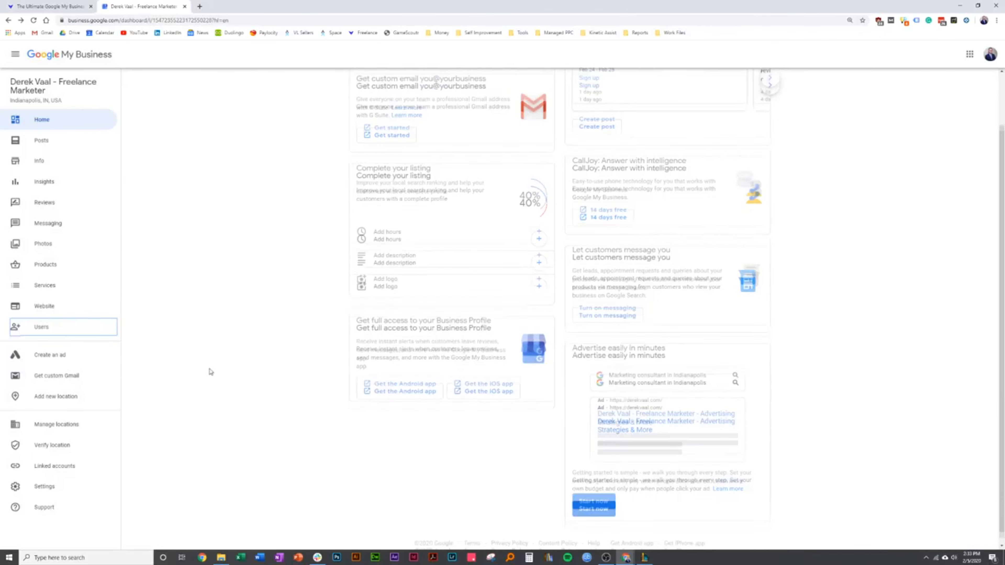
click(54, 128)
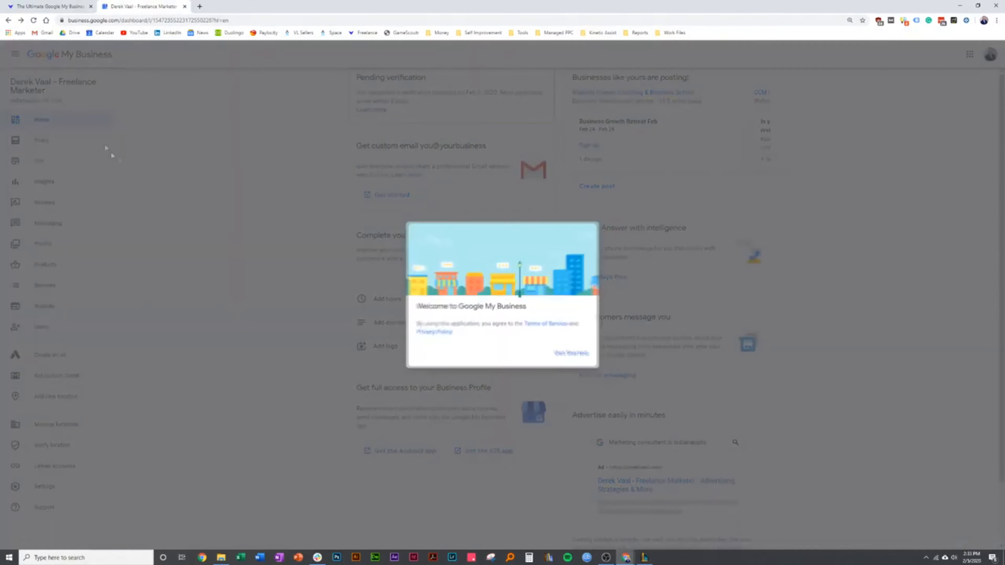
click(574, 356)
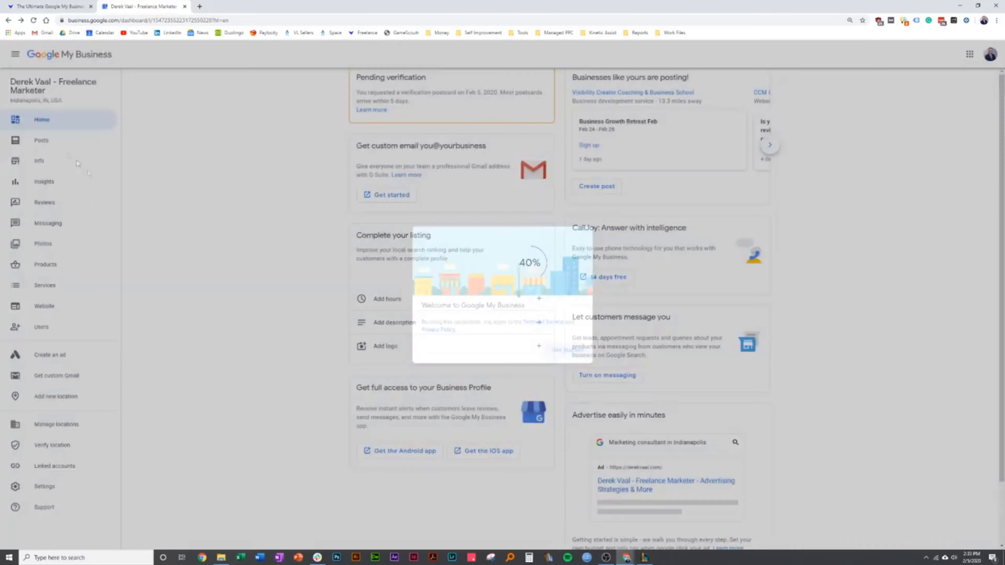
click(47, 141)
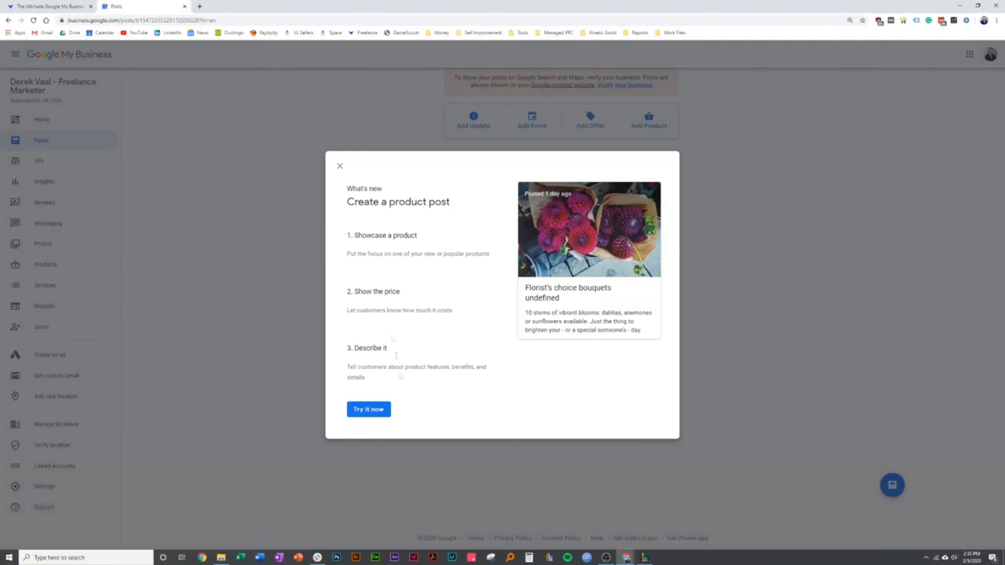
click(340, 166)
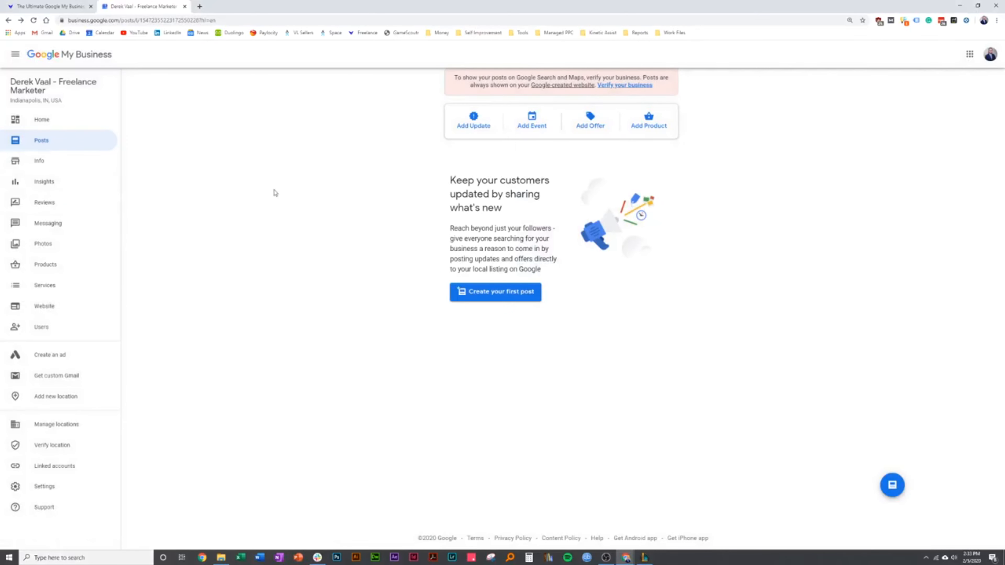